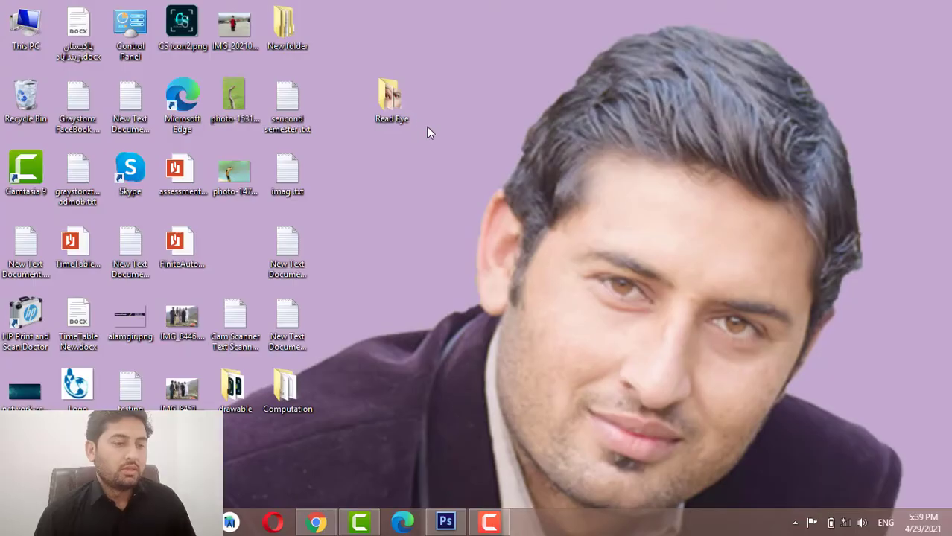
# Refresh the desktop and bring Photoshop back to the front
pyautogui.rightClick(427, 131)
pyautogui.click(463, 170)
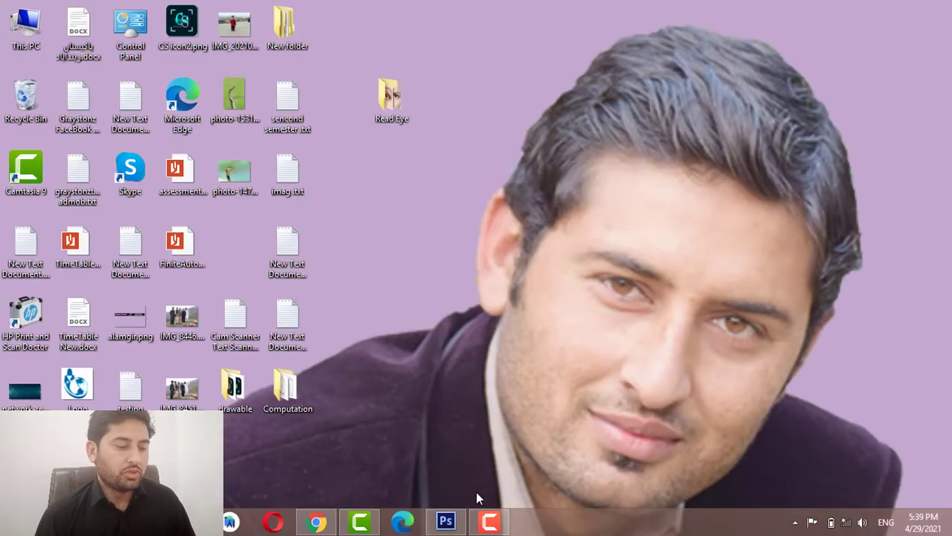
pyautogui.click(447, 523)
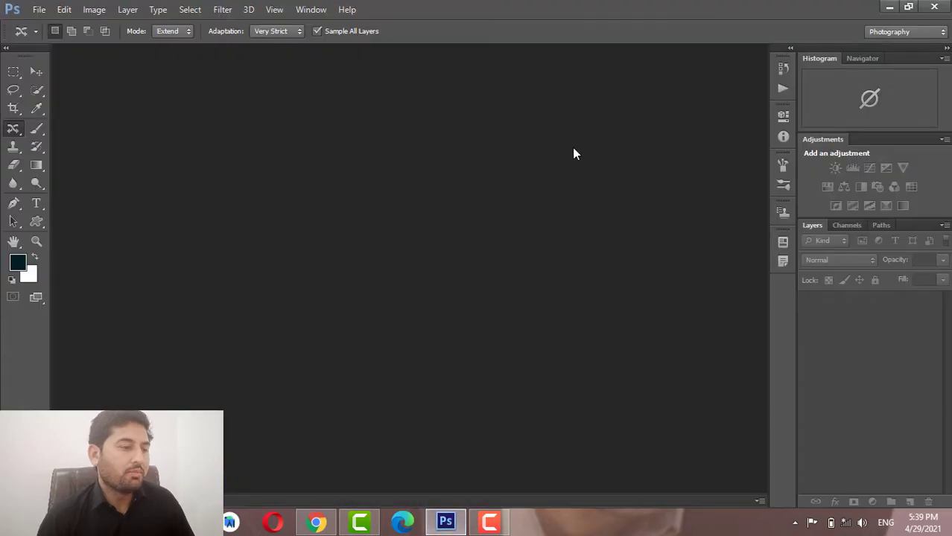
# Open the group photo IMG_8446.JPG from the file browser
pyautogui.click(41, 9)
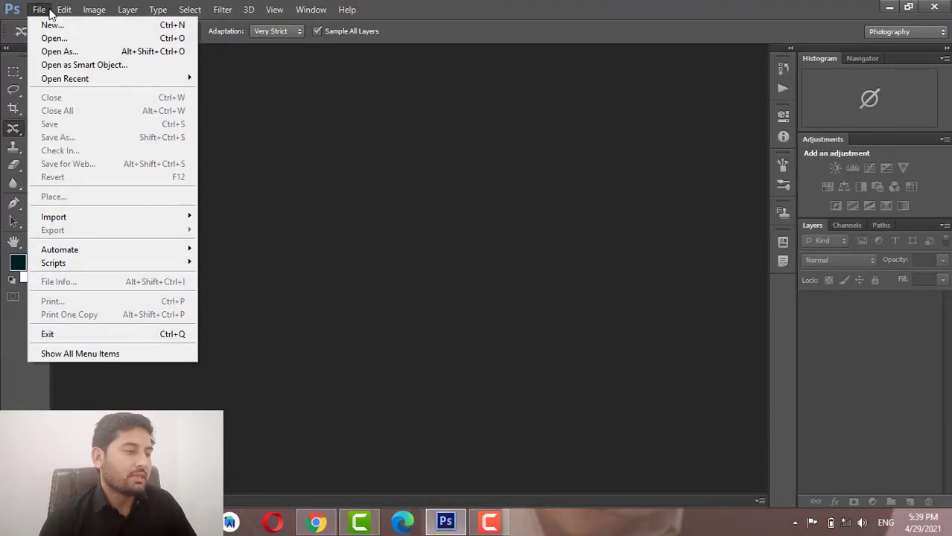
pyautogui.click(43, 36)
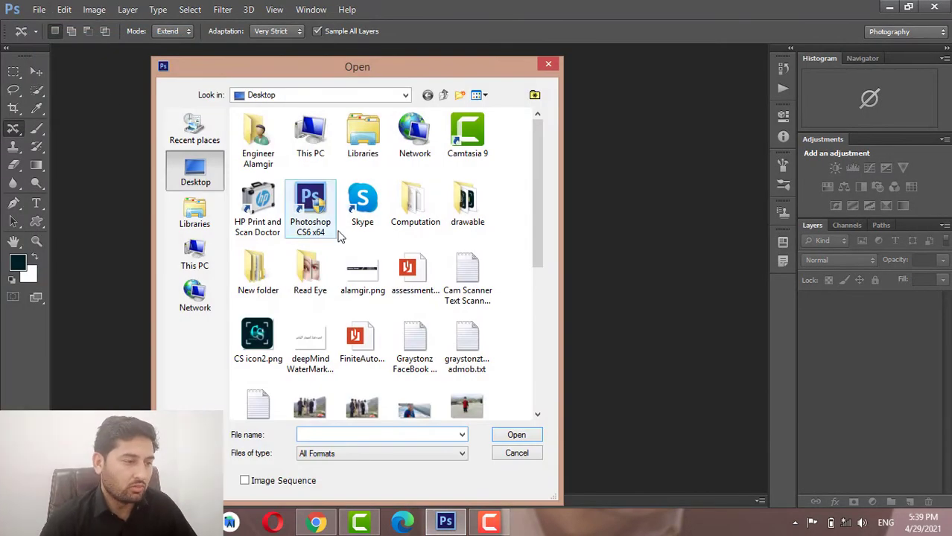
pyautogui.moveTo(540, 205); pyautogui.dragTo(531, 274)
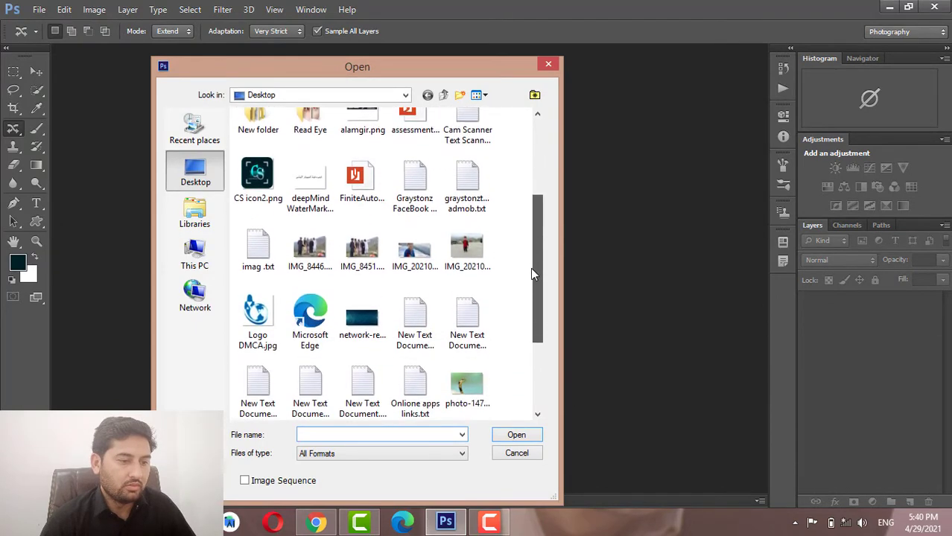
pyautogui.doubleClick(316, 240)
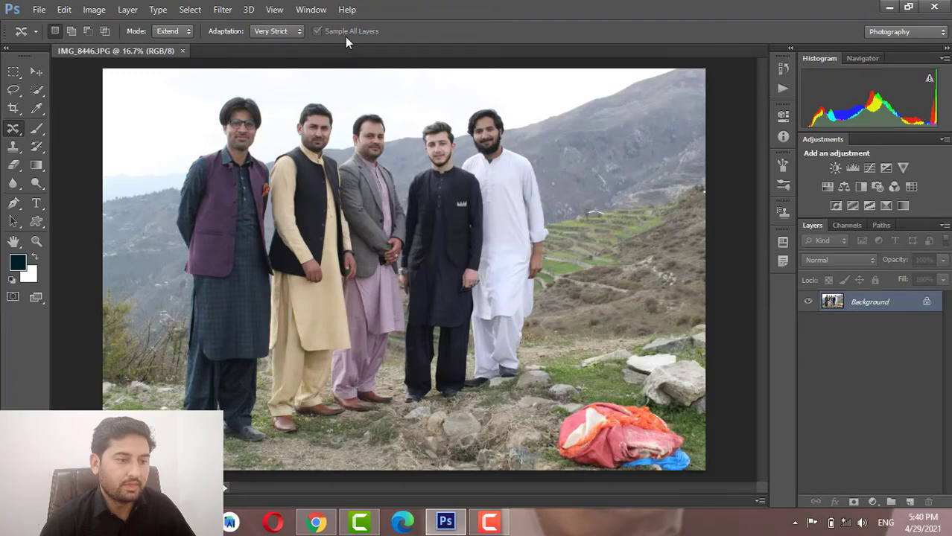
pyautogui.rightClick(16, 133)
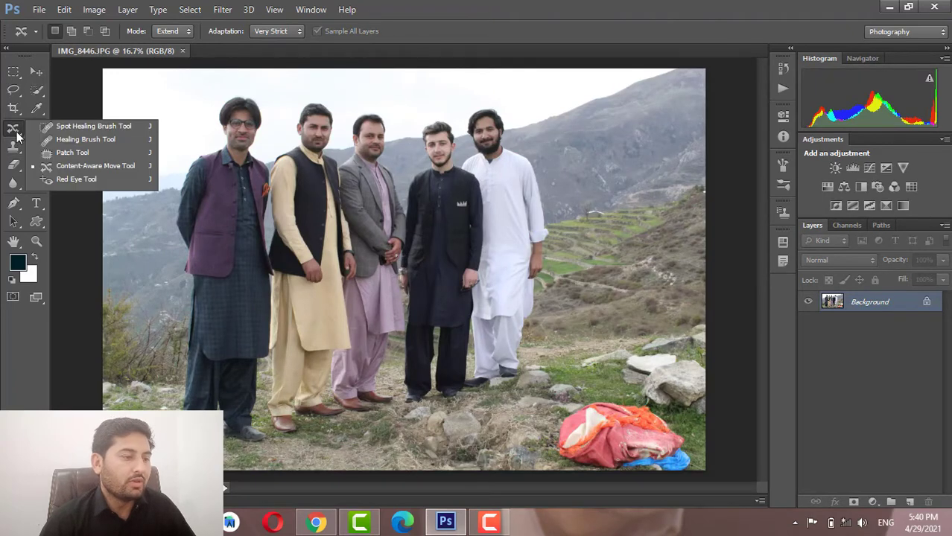
# Select the Patch Tool and zoom in to 33.3% on the lower ground
pyautogui.click(69, 153)
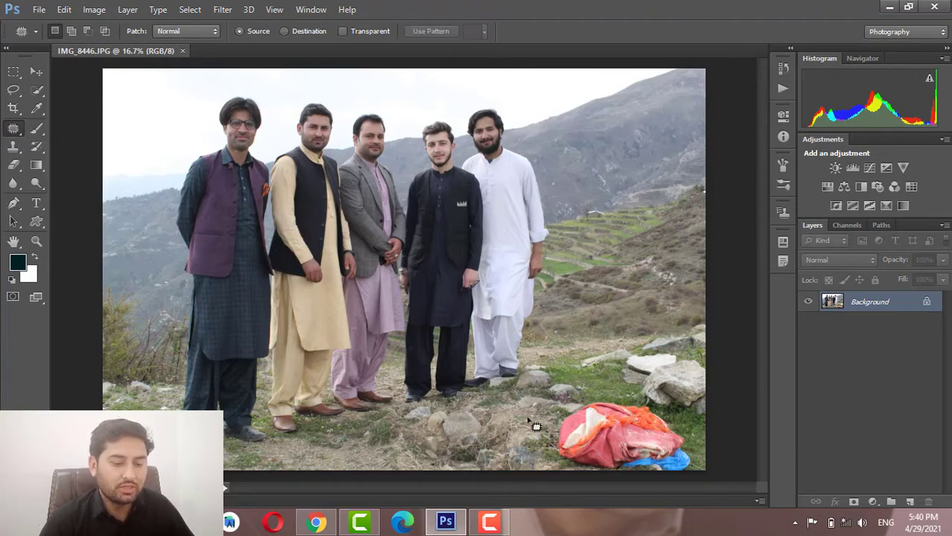
pyautogui.hotkey('ctrl', '+')
pyautogui.hotkey('ctrl', '+')
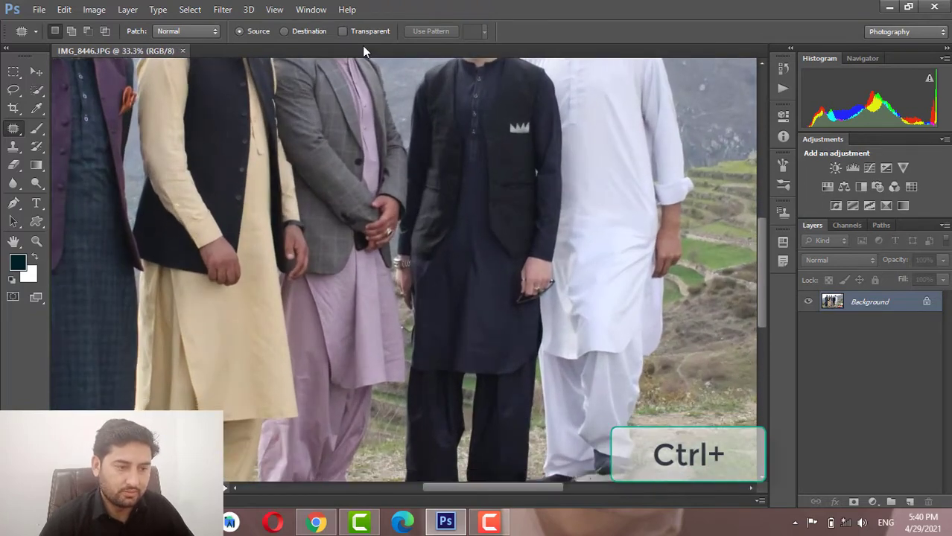
pyautogui.scroll(-3, 393, 89)
pyautogui.scroll(-2, 453, 300)
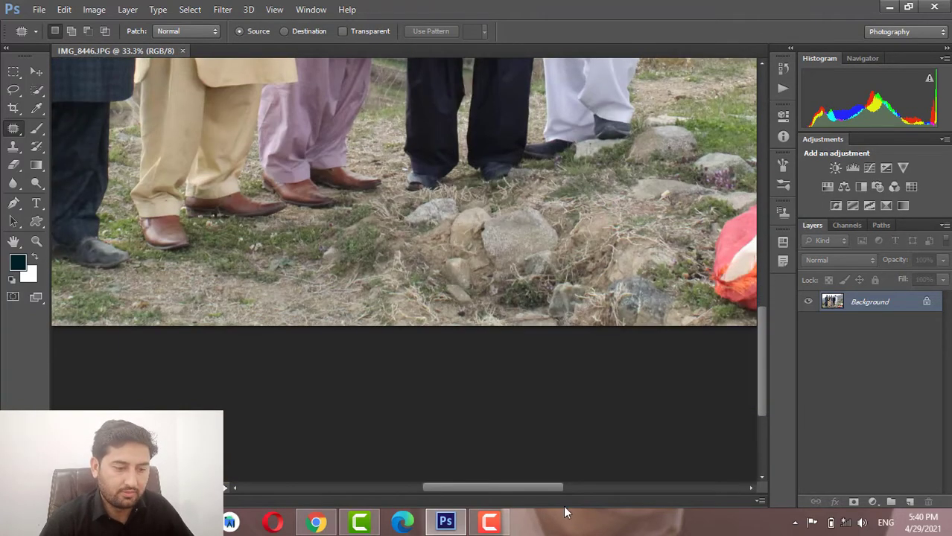
pyautogui.moveTo(539, 489); pyautogui.dragTo(617, 491)
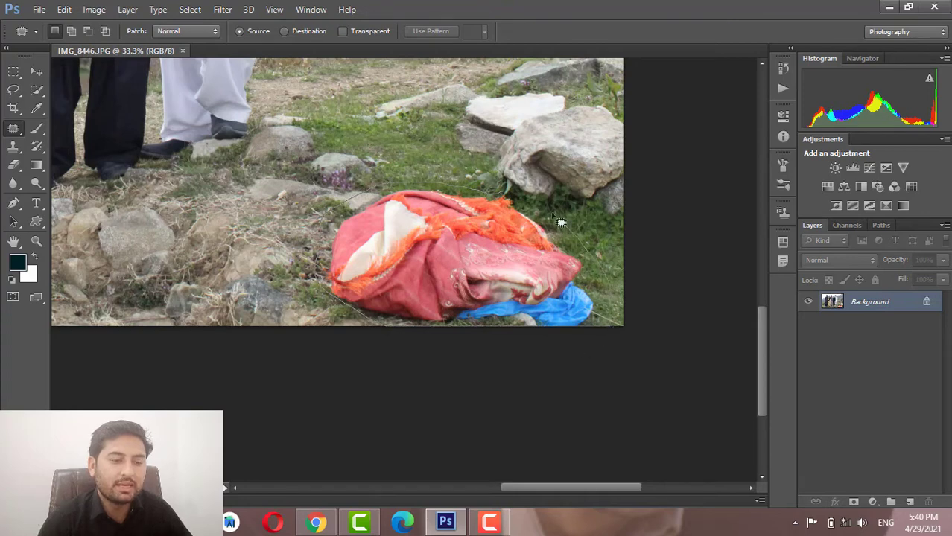
# Patch the red cloth bundle with grass from above, then deselect
pyautogui.moveTo(505, 202); pyautogui.dragTo(505, 192)
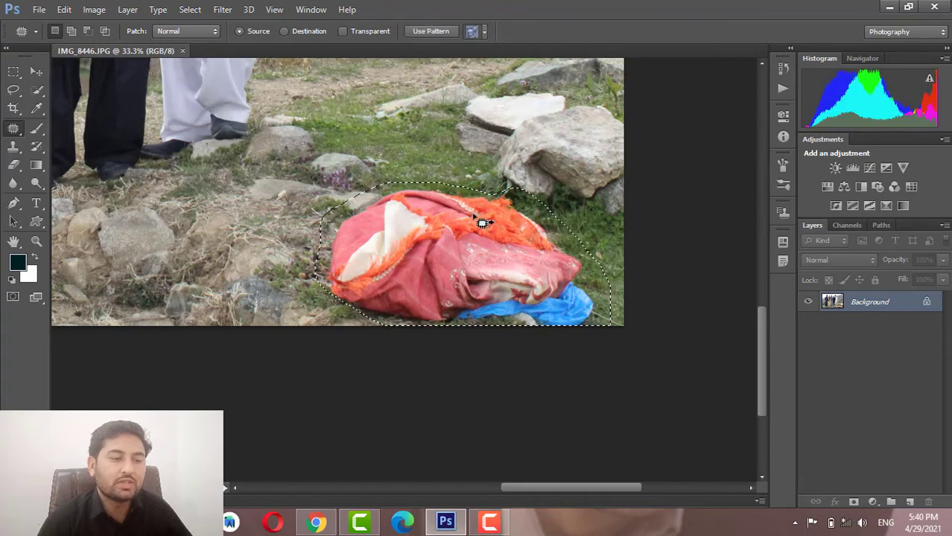
pyautogui.scroll(1, 482, 222)
pyautogui.scroll(1, 482, 222)
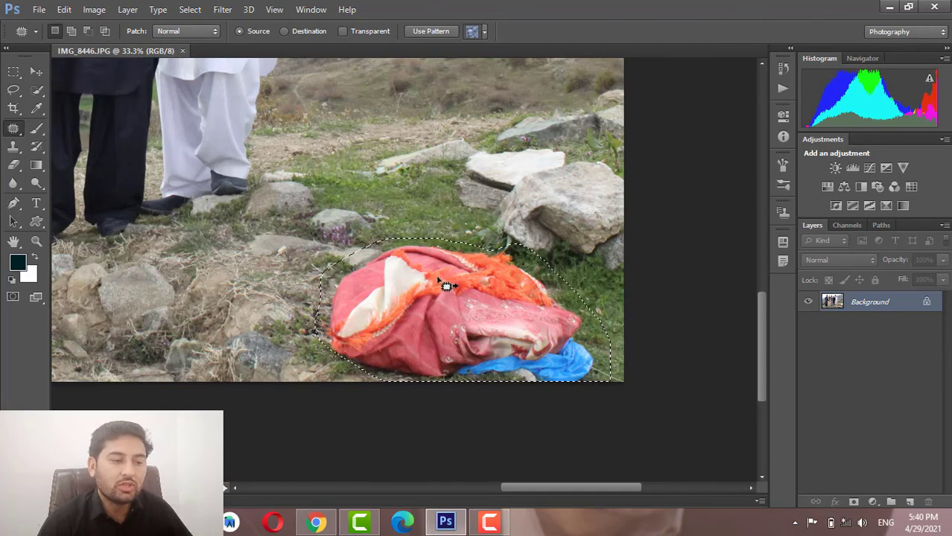
pyautogui.moveTo(445, 287); pyautogui.dragTo(427, 140)
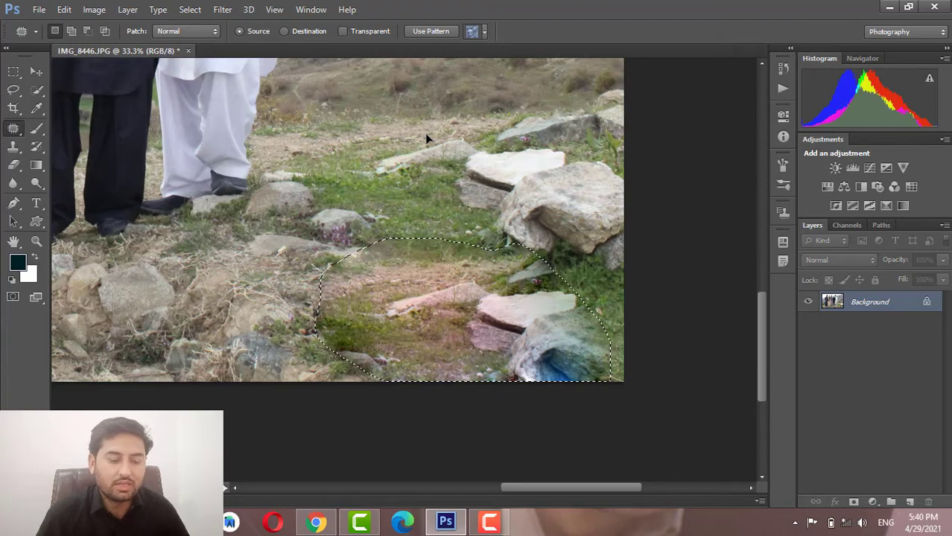
pyautogui.hotkey('ctrl', 'd')
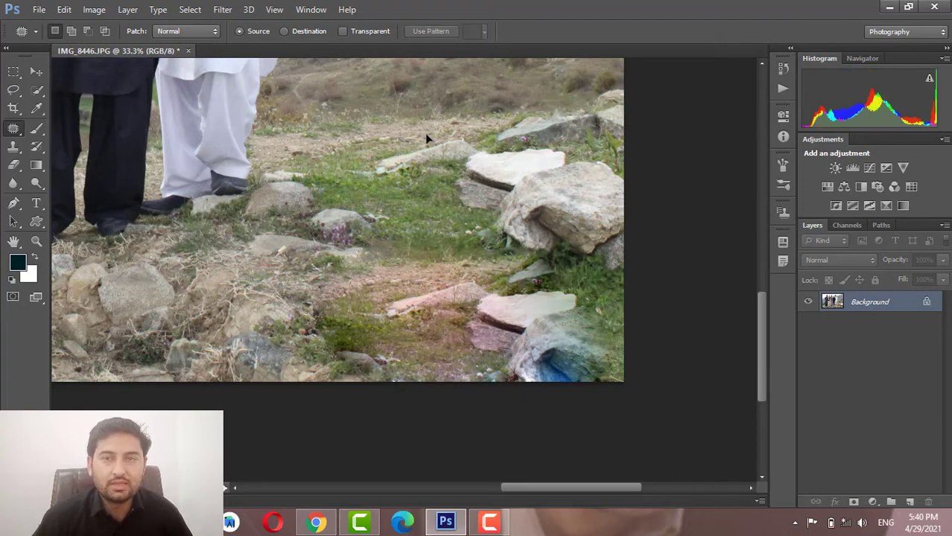
pyautogui.click(39, 9)
pyautogui.click(45, 38)
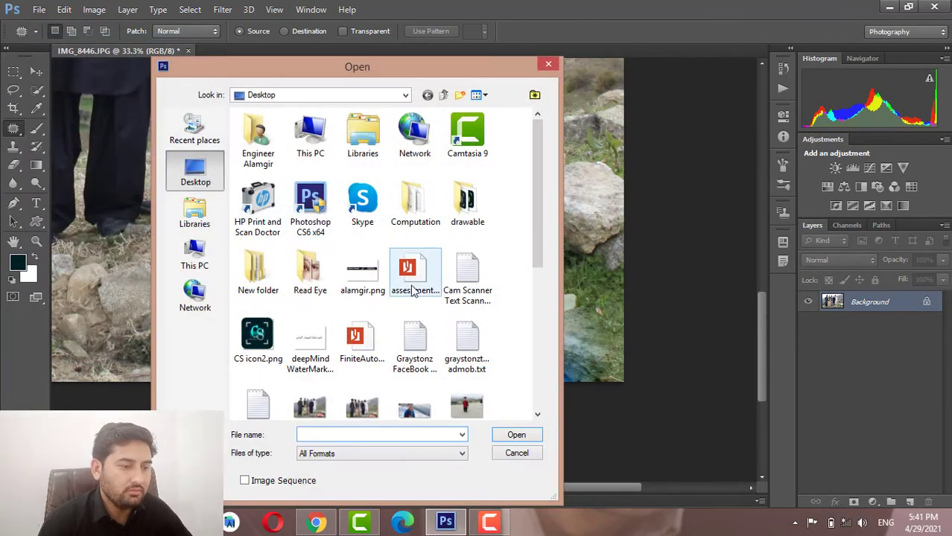
pyautogui.moveTo(532, 226)
pyautogui.mouseDown()
pyautogui.moveTo(544, 275)
pyautogui.moveTo(521, 291)
pyautogui.moveTo(538, 325)
pyautogui.mouseUp()
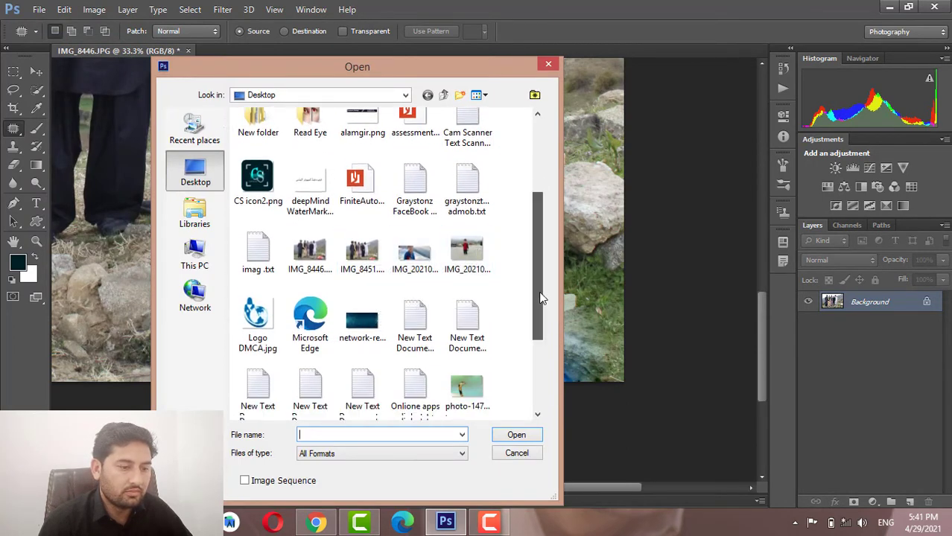
pyautogui.doubleClick(461, 321)
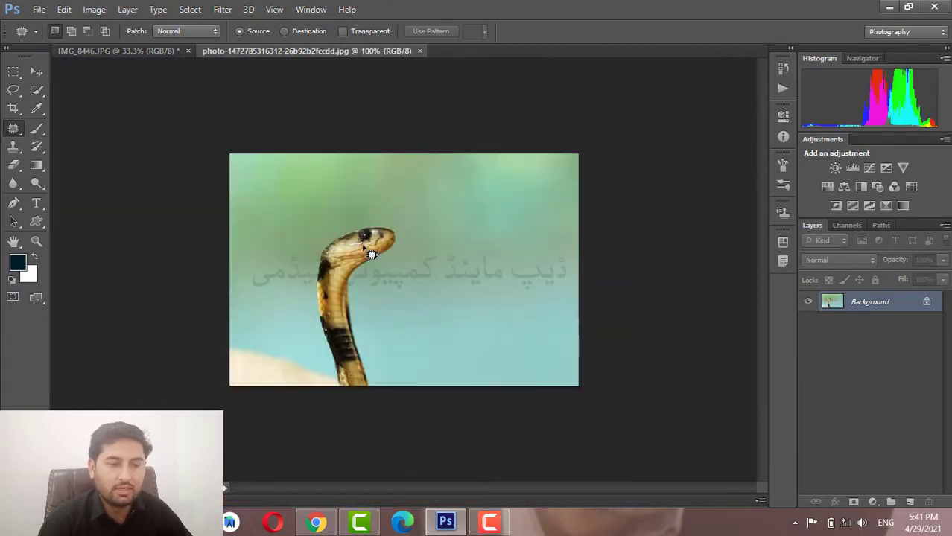
# Zoom to 200% and patch the snake with plain background from the right, then deselect
pyautogui.hotkey('ctrl', '+')
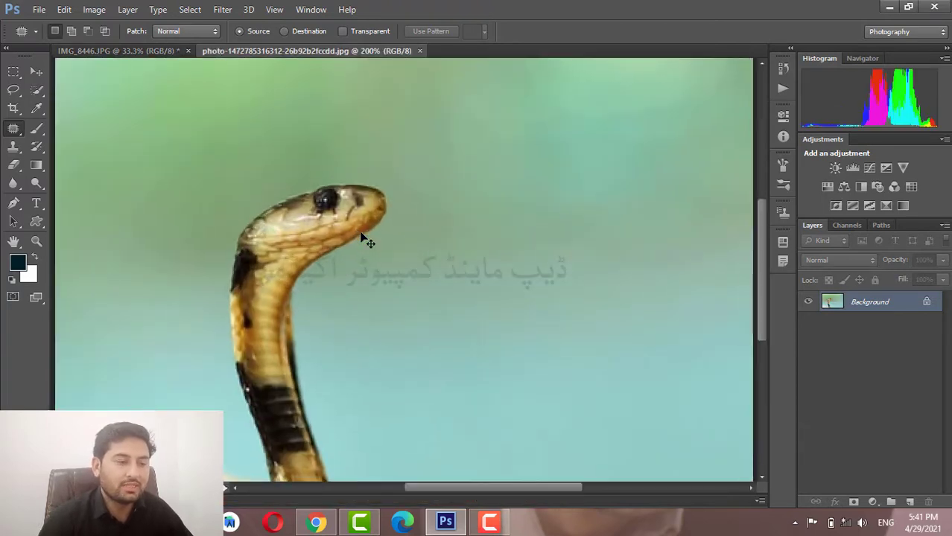
pyautogui.scroll(-1, 370, 241)
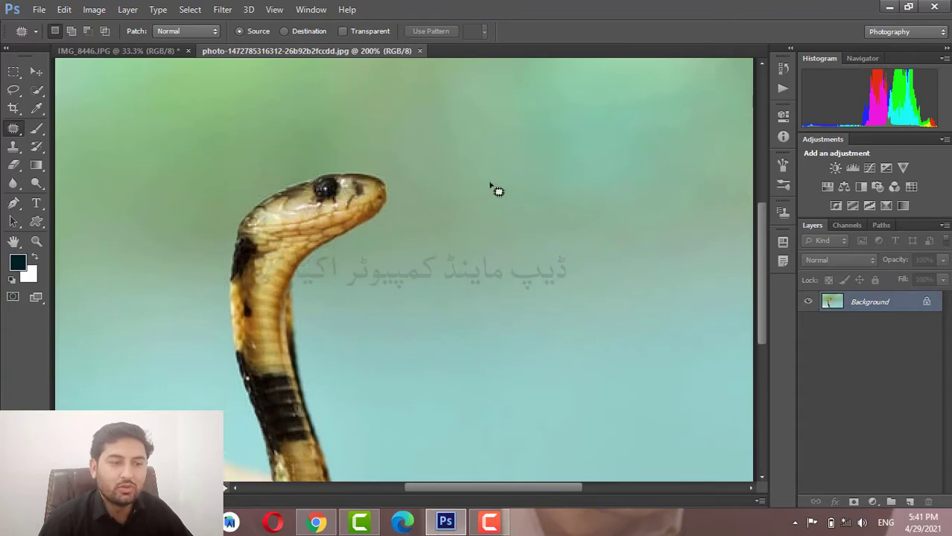
pyautogui.scroll(-2, 367, 168)
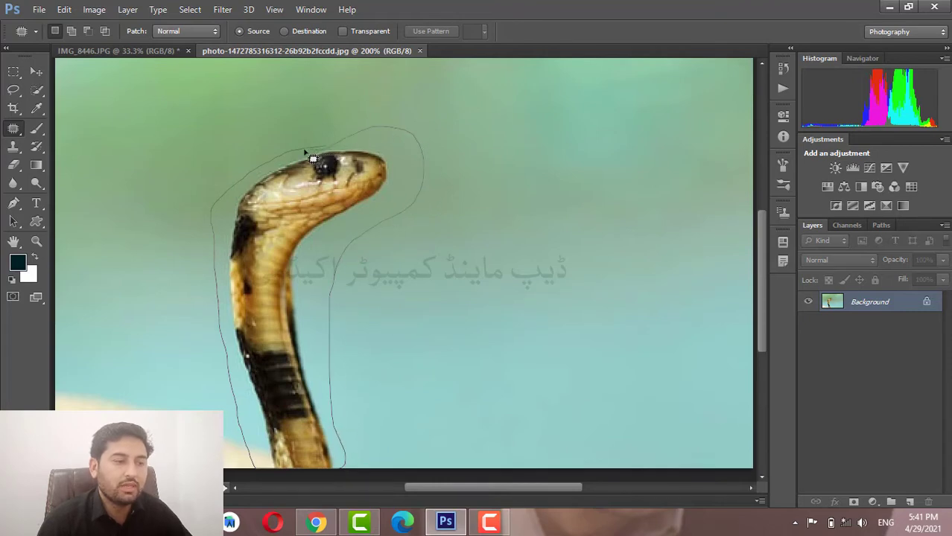
pyautogui.moveTo(313, 159); pyautogui.dragTo(308, 152)
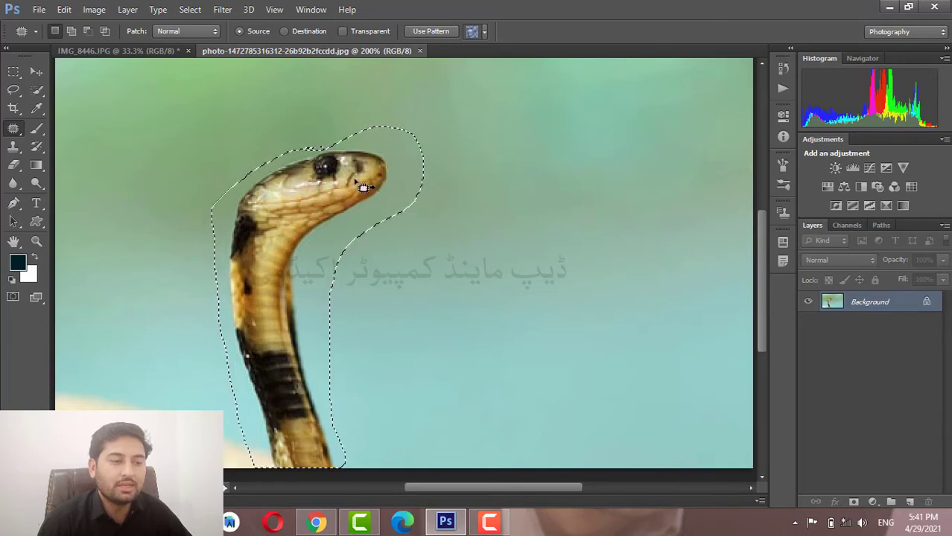
pyautogui.moveTo(362, 188)
pyautogui.mouseDown()
pyautogui.moveTo(506, 190)
pyautogui.moveTo(488, 167)
pyautogui.mouseUp()
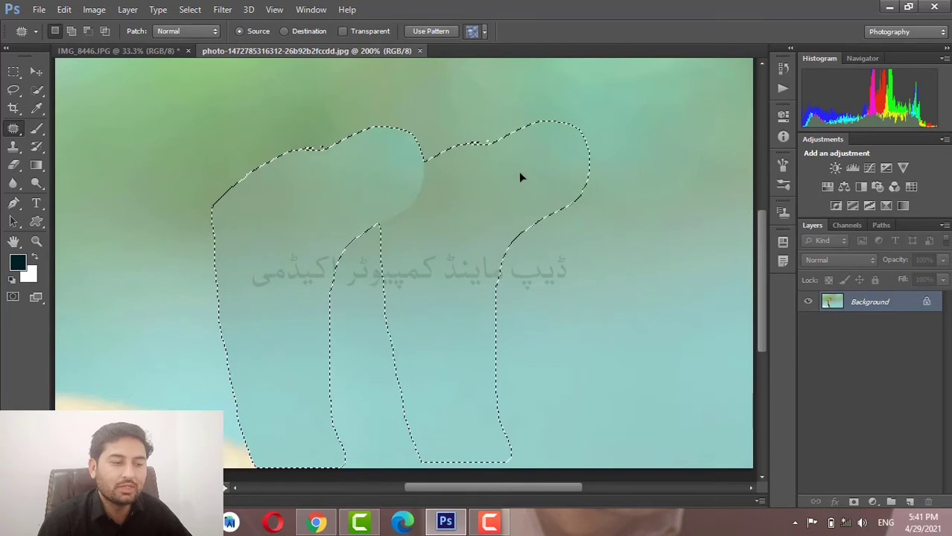
pyautogui.moveTo(488, 168); pyautogui.dragTo(530, 182)
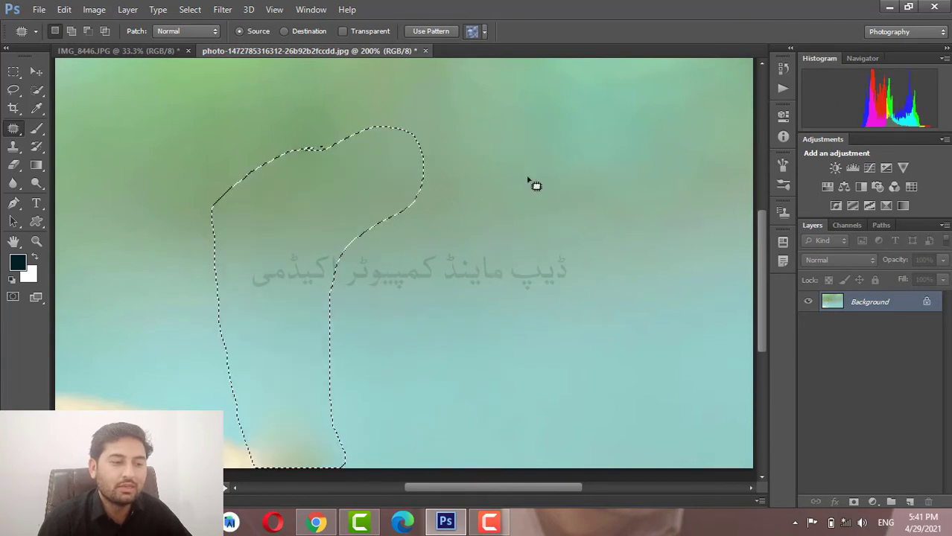
pyautogui.hotkey('ctrl', 'd')
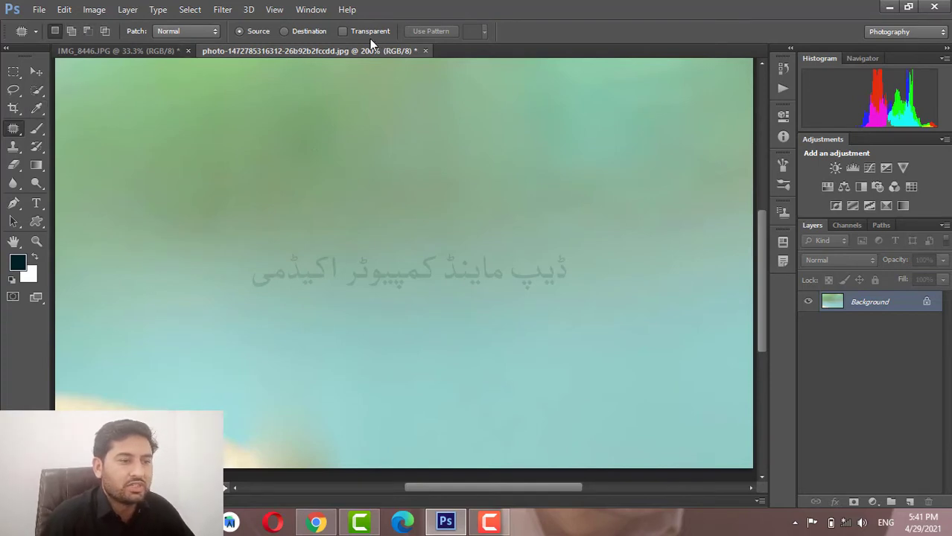
# Browse into the Read Eye folder in the Open dialog, then close it
pyautogui.click(39, 10)
pyautogui.click(63, 39)
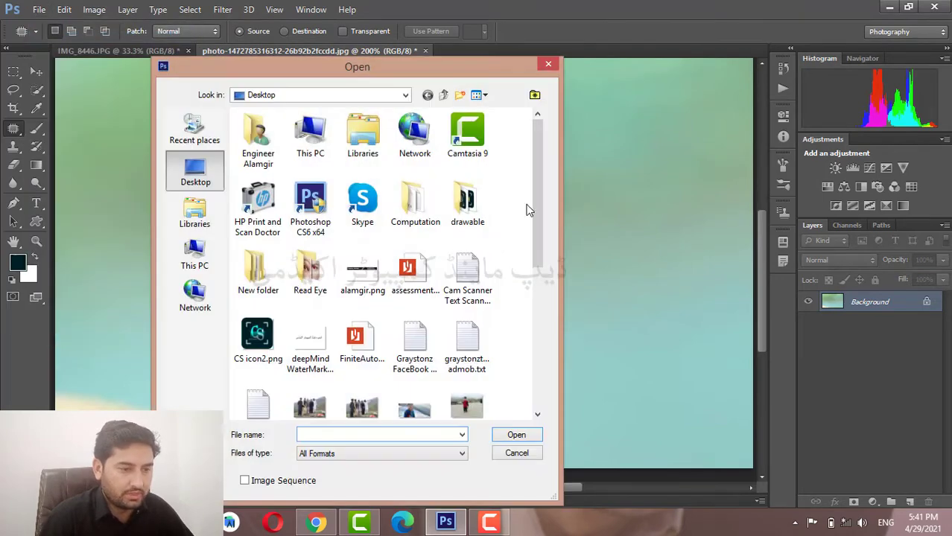
pyautogui.moveTo(533, 193); pyautogui.dragTo(545, 255)
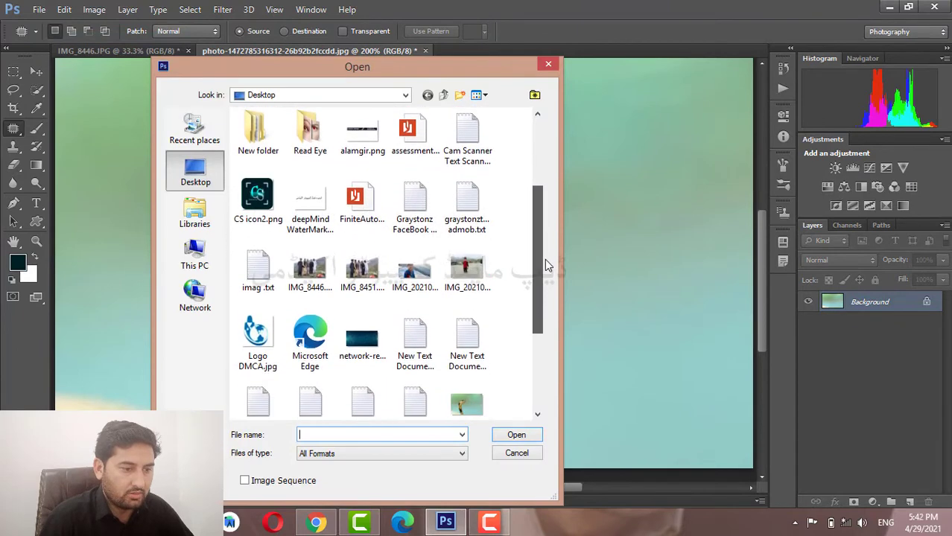
pyautogui.doubleClick(308, 158)
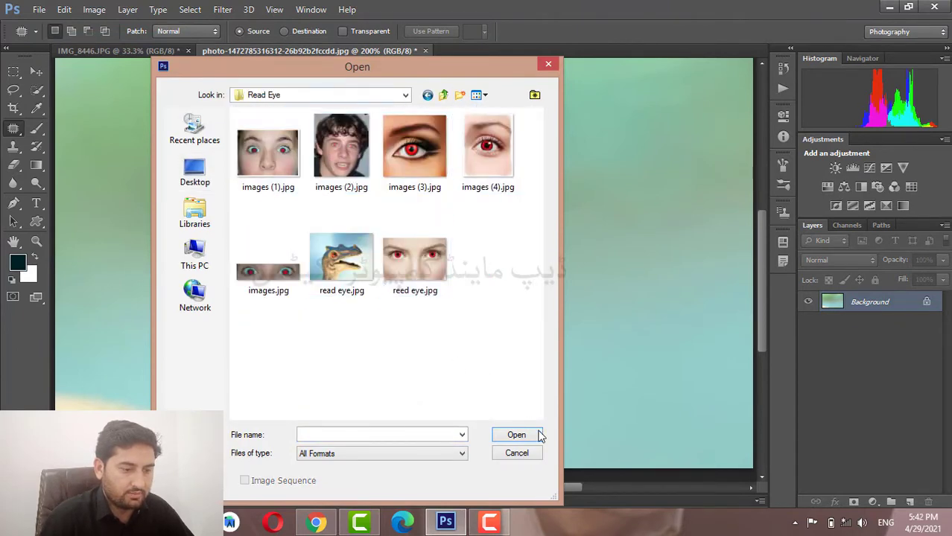
pyautogui.click(519, 456)
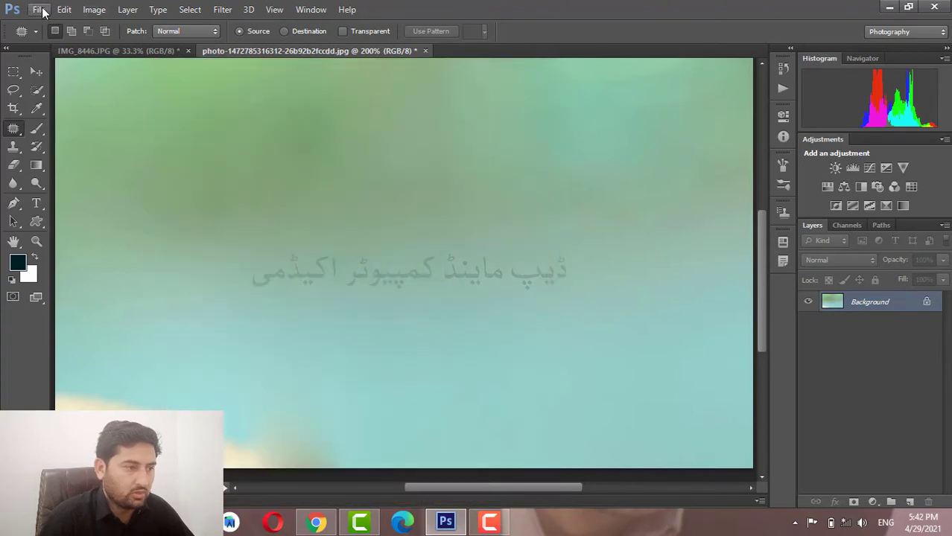
# Open IMG_8446.JPG and scroll up to the men's faces
pyautogui.click(38, 9)
pyautogui.click(52, 38)
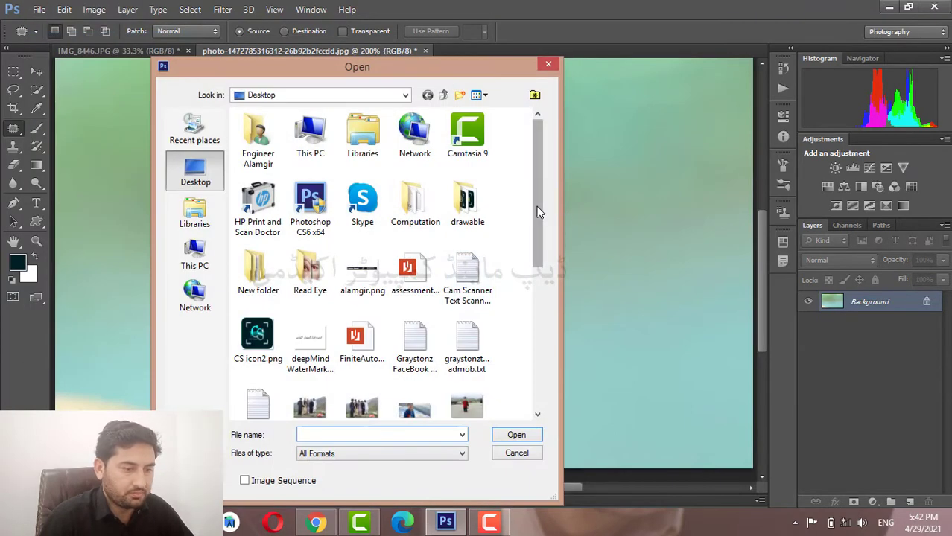
pyautogui.scroll(-2, 538, 261)
pyautogui.scroll(-1, 538, 260)
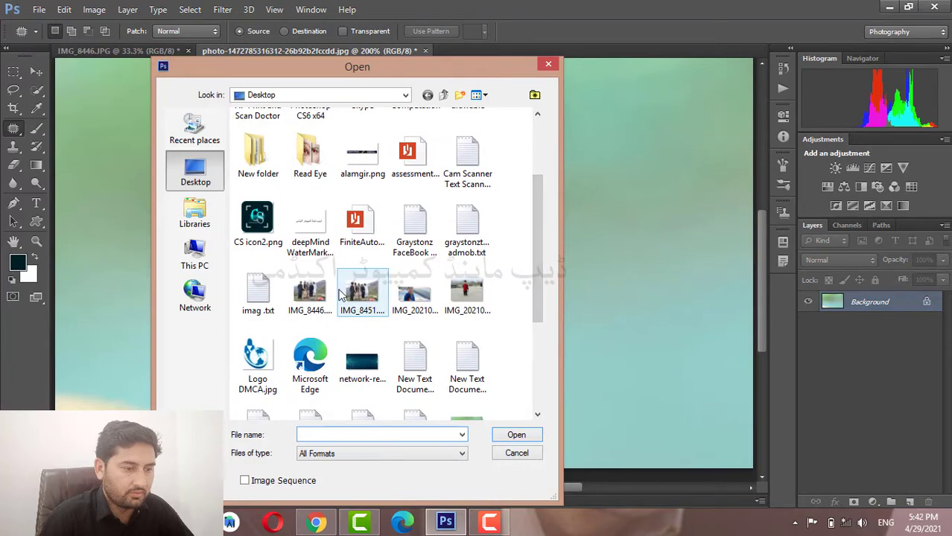
pyautogui.doubleClick(310, 293)
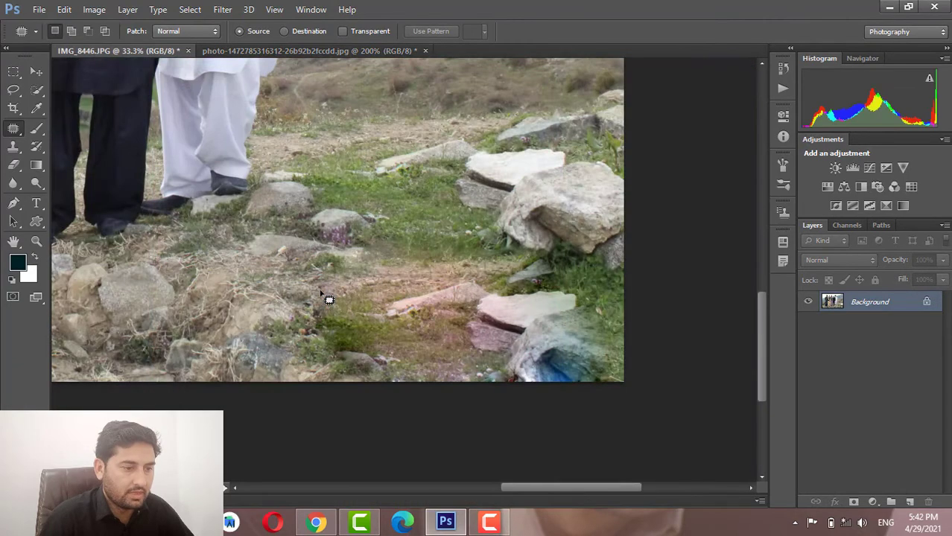
pyautogui.scroll(3, 332, 264)
pyautogui.scroll(3, 332, 249)
# Lasso around the man in white with the Patch tool, cancelling the first patch attempt
pyautogui.scroll(3, 321, 242)
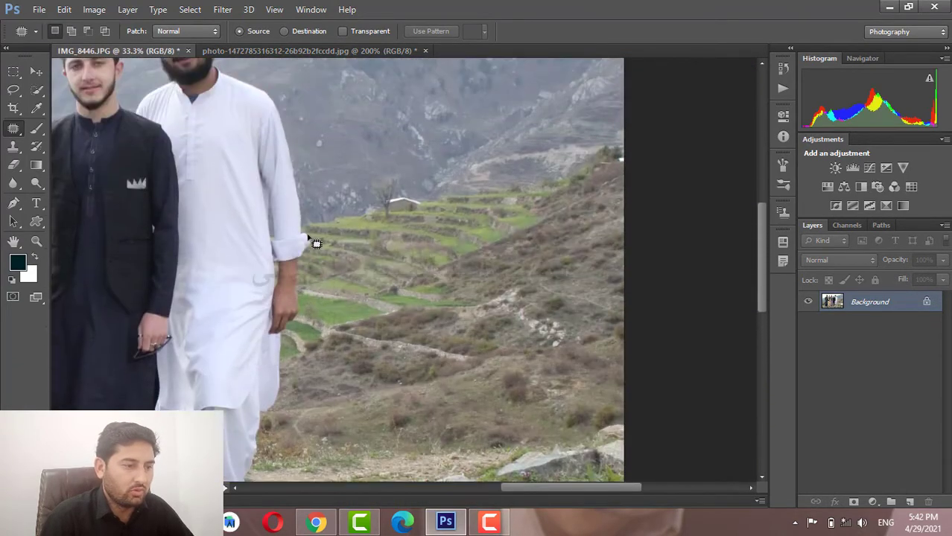
pyautogui.scroll(3, 313, 242)
pyautogui.scroll(1, 313, 242)
pyautogui.scroll(-1, 313, 242)
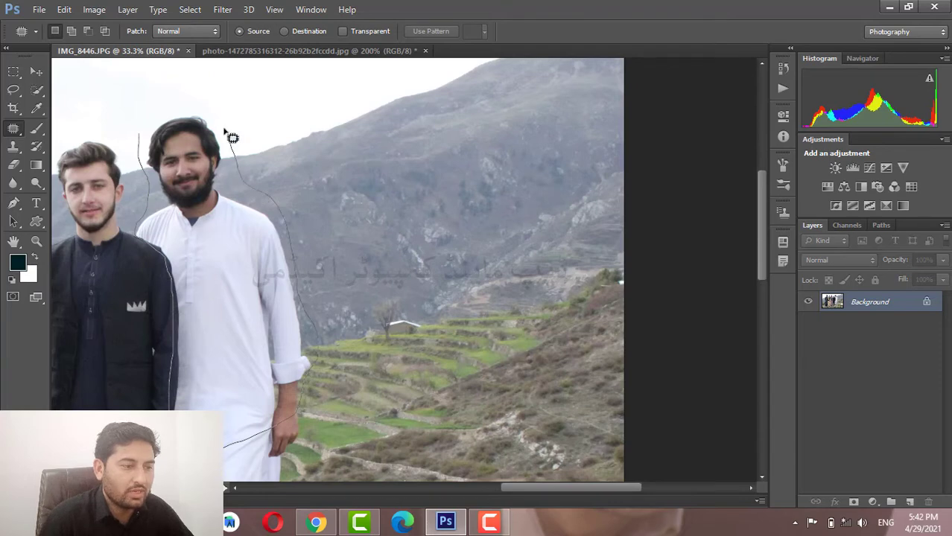
pyautogui.moveTo(146, 143); pyautogui.dragTo(145, 142)
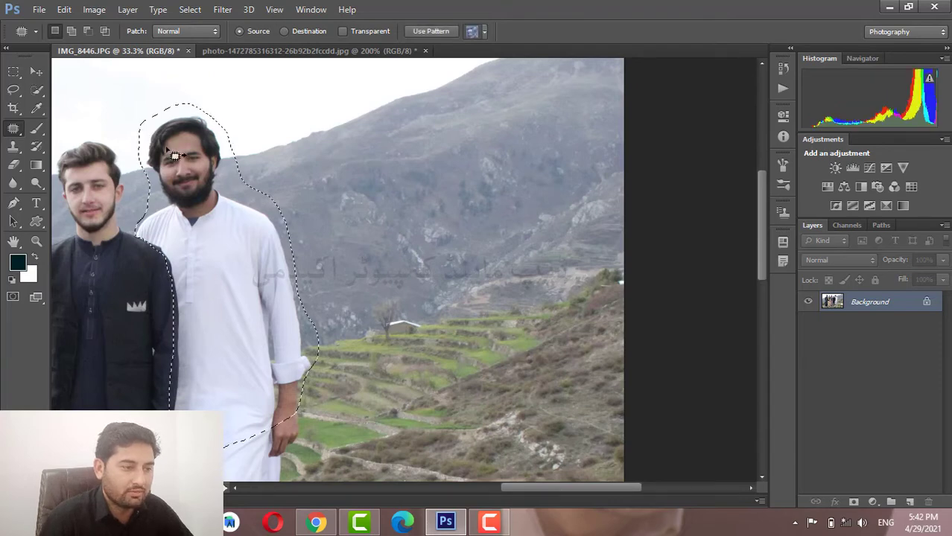
pyautogui.scroll(-5, 195, 199)
pyautogui.scroll(-1, 181, 299)
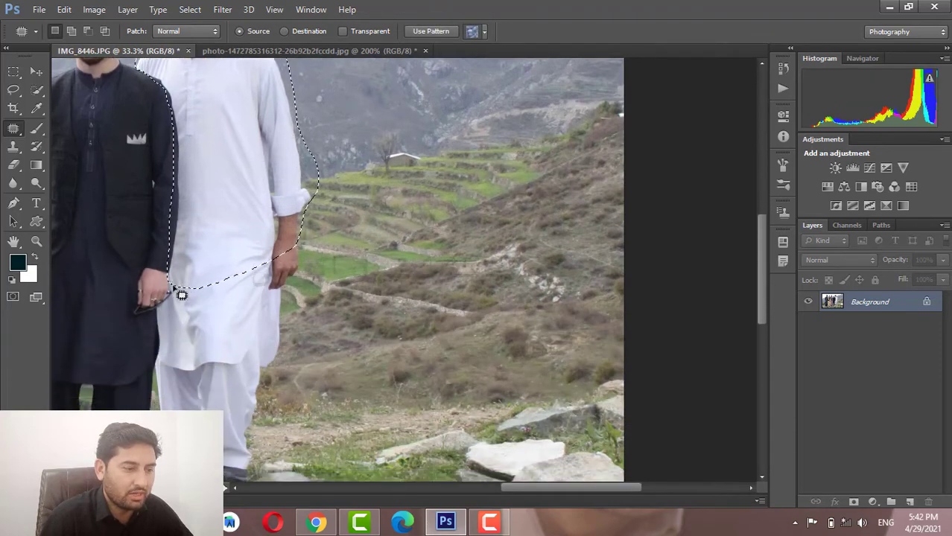
pyautogui.moveTo(179, 283)
pyautogui.mouseDown()
pyautogui.moveTo(169, 290)
pyautogui.moveTo(193, 240)
pyautogui.mouseUp()
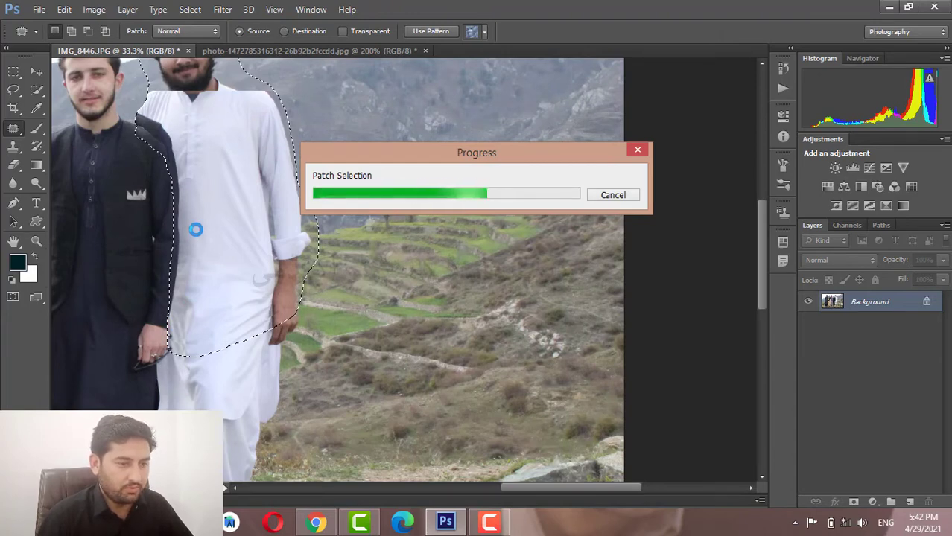
pyautogui.click(628, 194)
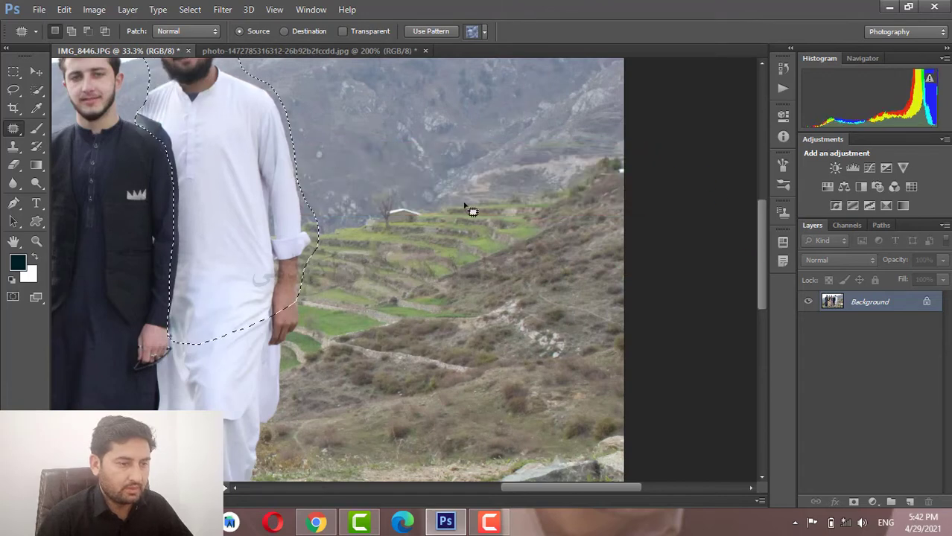
# Switch to Add to selection and extend the outline, cancelling another stray patch
pyautogui.scroll(1, 467, 211)
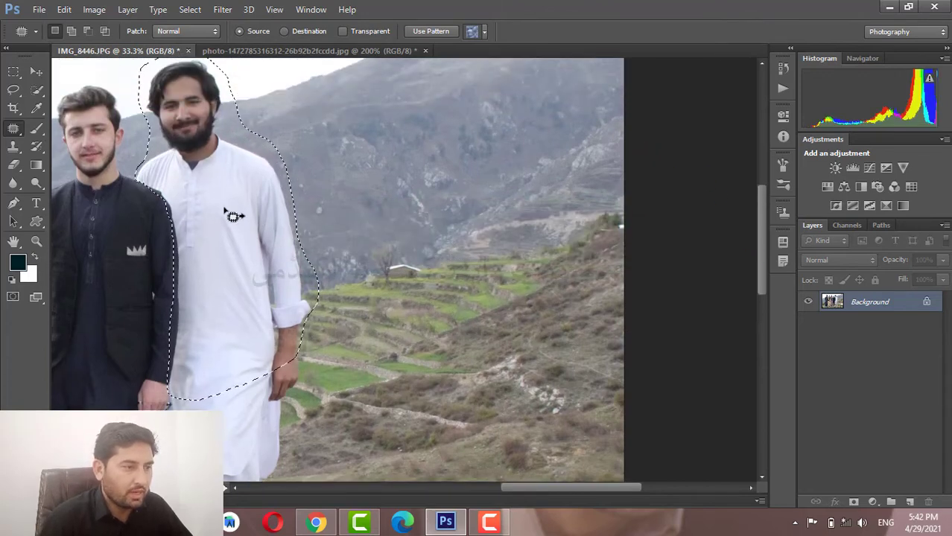
pyautogui.click(71, 32)
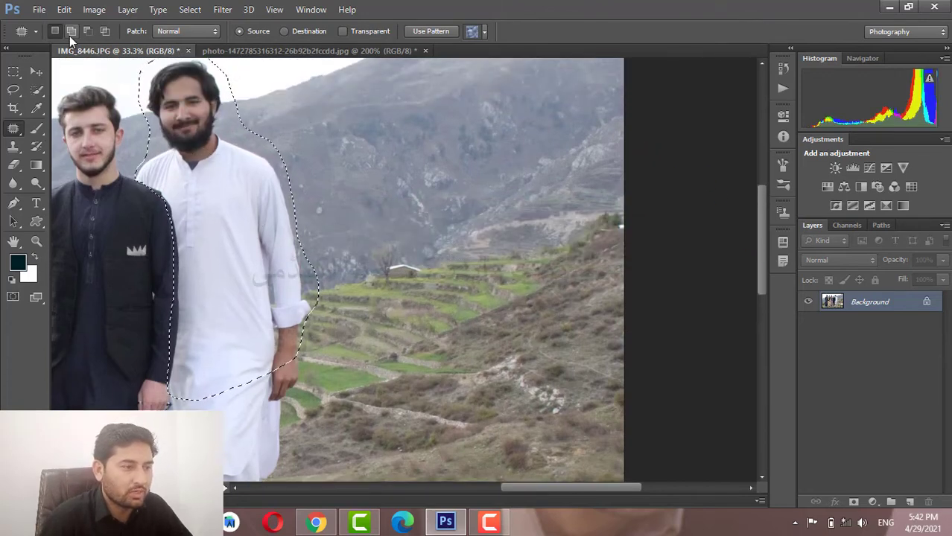
pyautogui.scroll(-1, 174, 285)
pyautogui.scroll(-1, 178, 286)
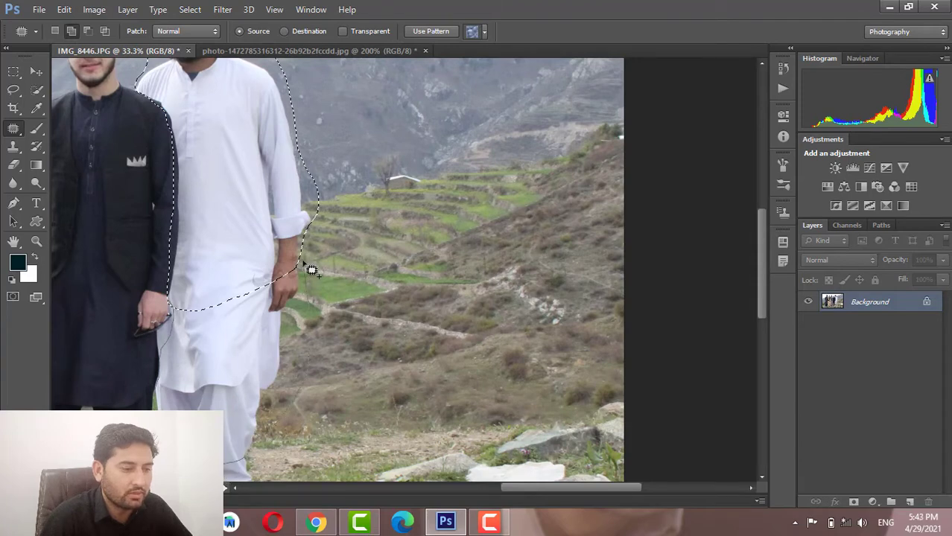
pyautogui.scroll(-2, 310, 268)
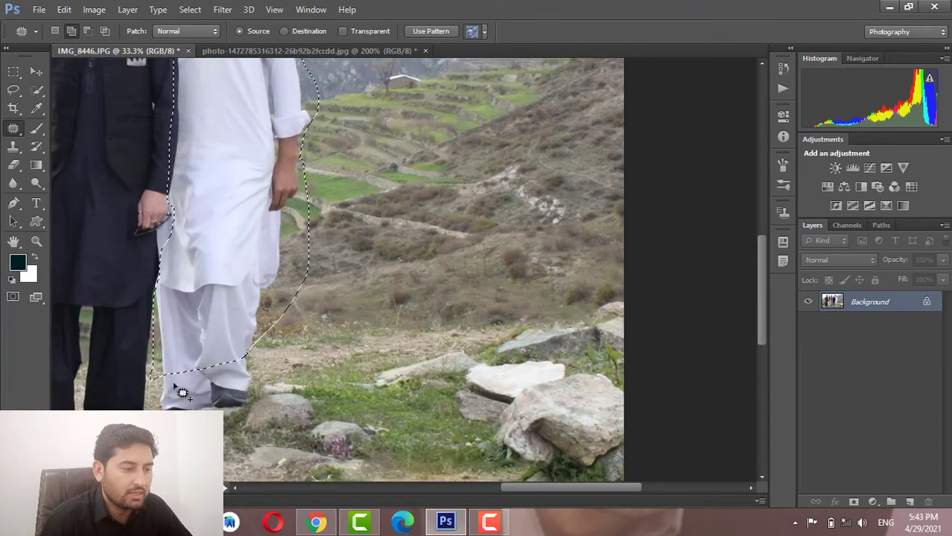
pyautogui.moveTo(307, 271); pyautogui.dragTo(155, 406)
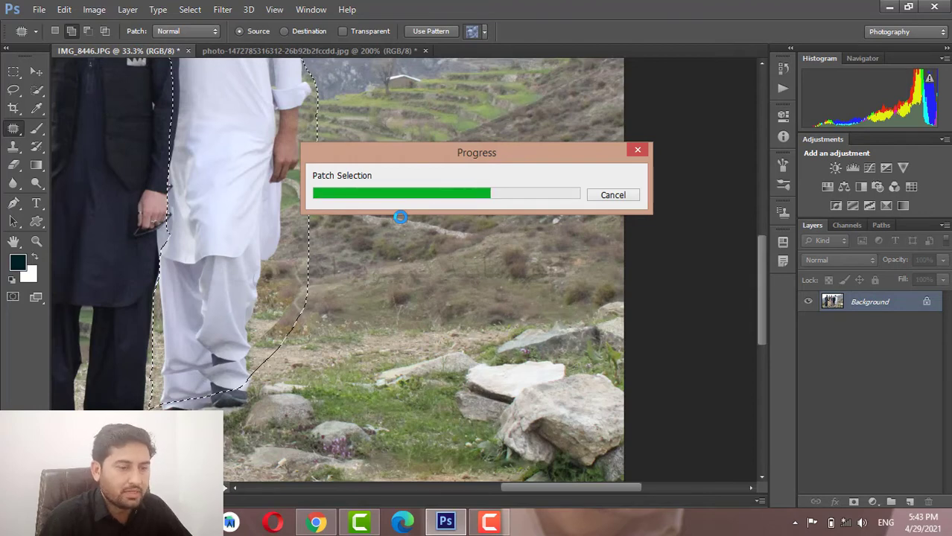
pyautogui.click(628, 196)
# Extend the selection down to his shoes and patch him over with mountainside
pyautogui.scroll(-2, 208, 313)
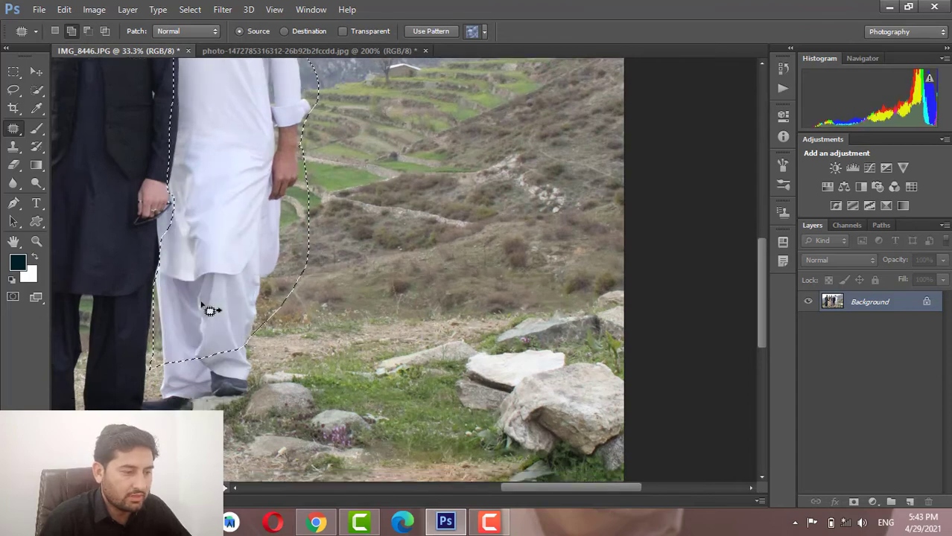
pyautogui.scroll(-2, 205, 316)
pyautogui.moveTo(197, 311); pyautogui.dragTo(145, 320)
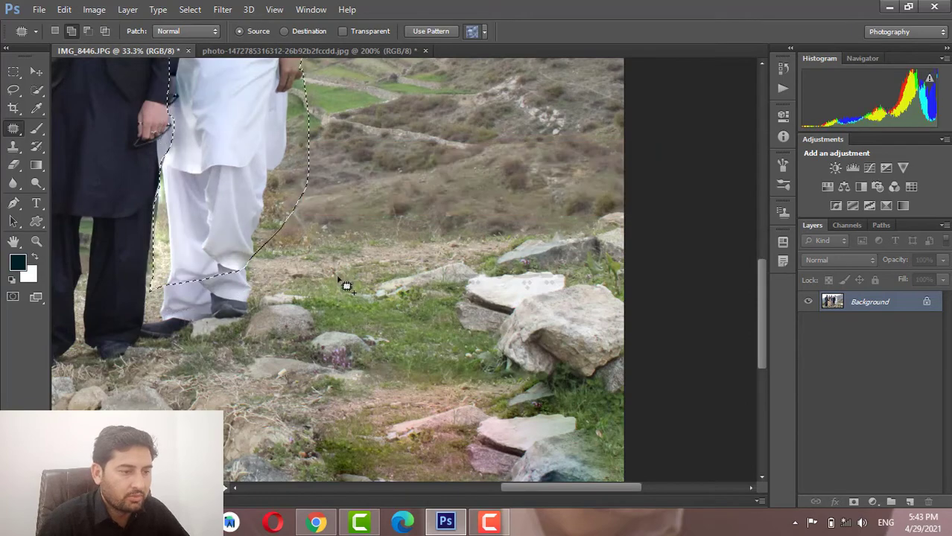
pyautogui.scroll(3, 334, 272)
pyautogui.scroll(3, 312, 246)
pyautogui.scroll(3, 300, 230)
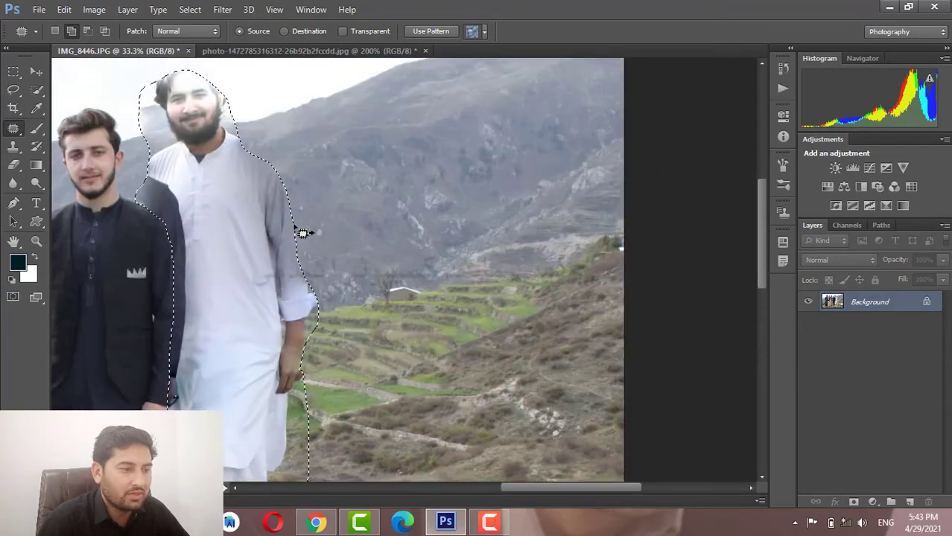
pyautogui.scroll(1, 298, 229)
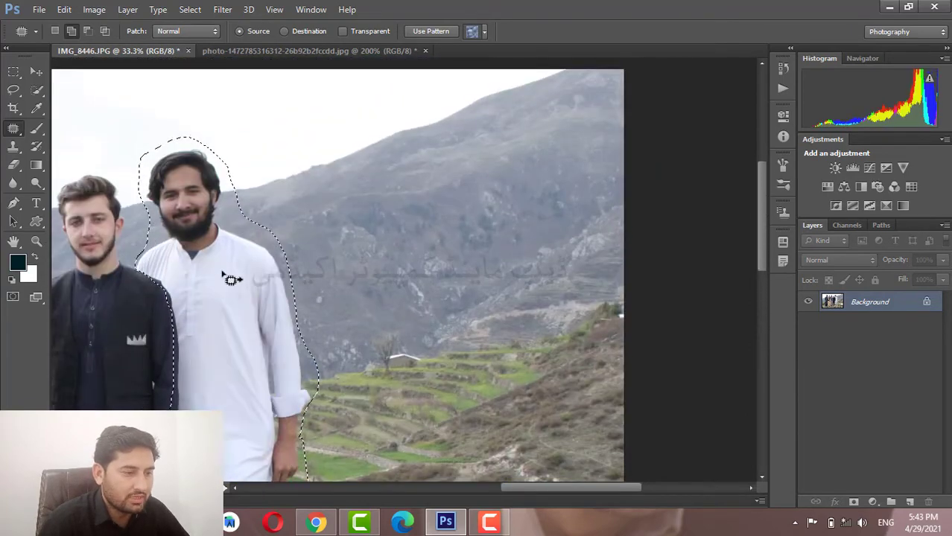
pyautogui.moveTo(221, 278)
pyautogui.mouseDown()
pyautogui.moveTo(382, 272)
pyautogui.moveTo(369, 231)
pyautogui.moveTo(351, 270)
pyautogui.mouseUp()
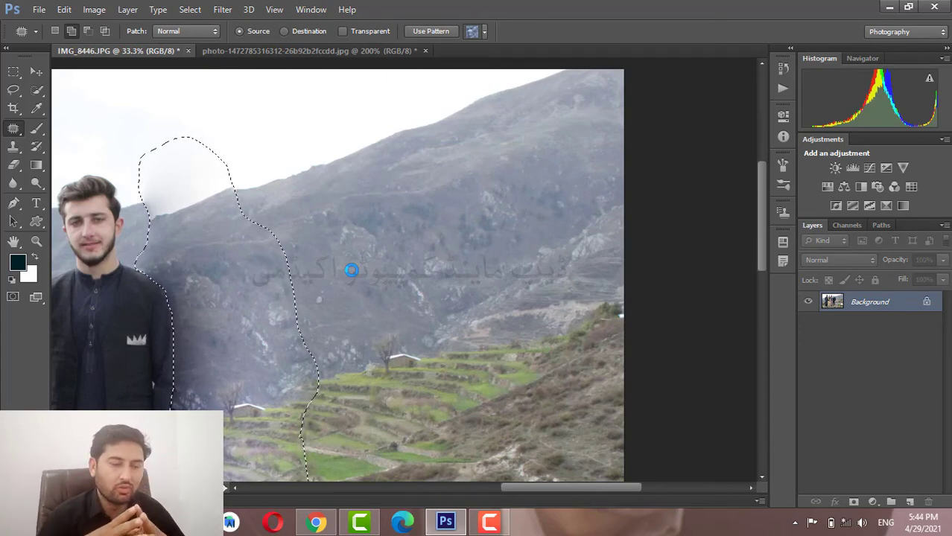
# Deselect, zoom out and step back twice to restore the man in white
pyautogui.hotkey('ctrl', 'd')
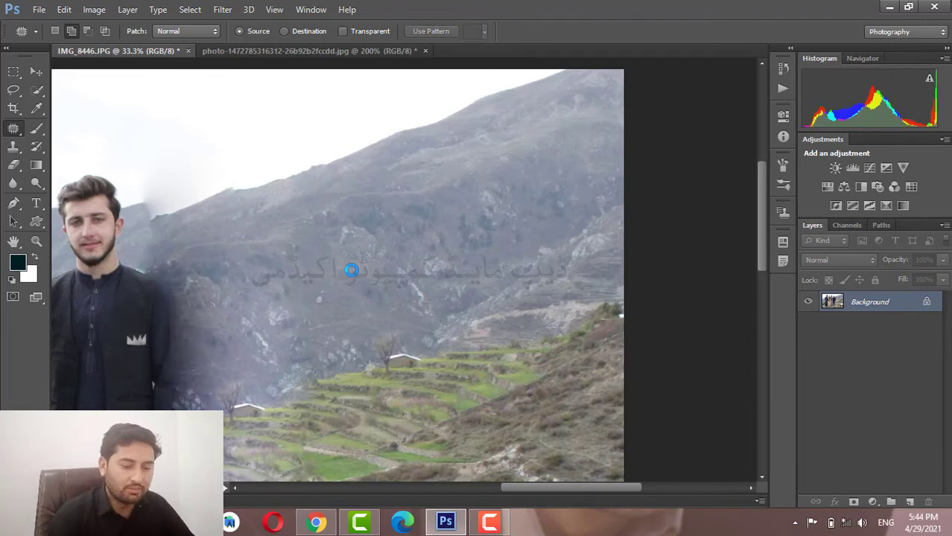
pyautogui.hotkey('ctrl', '-')
pyautogui.hotkey('ctrl', '-')
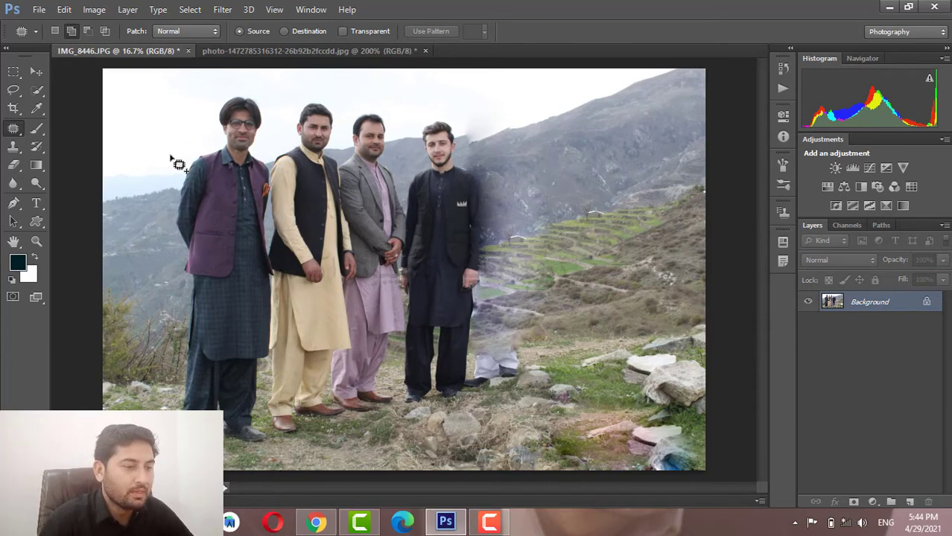
pyautogui.hotkey('ctrl', 'alt', 'z')
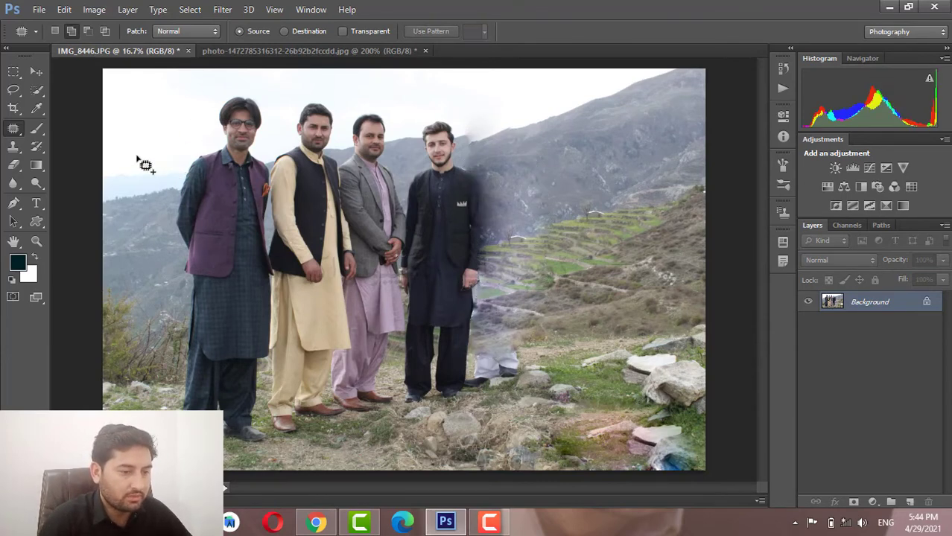
pyautogui.hotkey('ctrl', 'alt', 'z')
pyautogui.hotkey('ctrl', 'd')
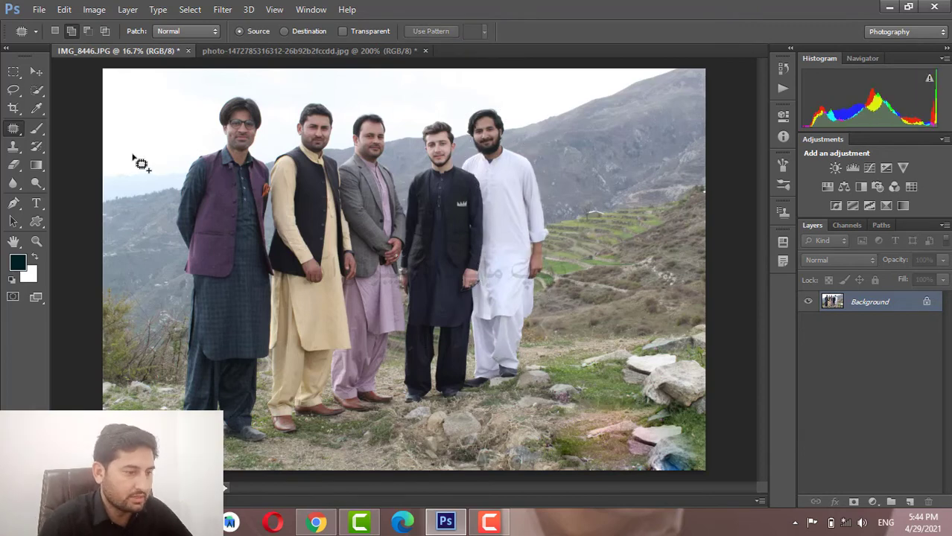
# Check the cobra photo, return to IMG_8446 and choose Subtract from selection
pyautogui.click(262, 50)
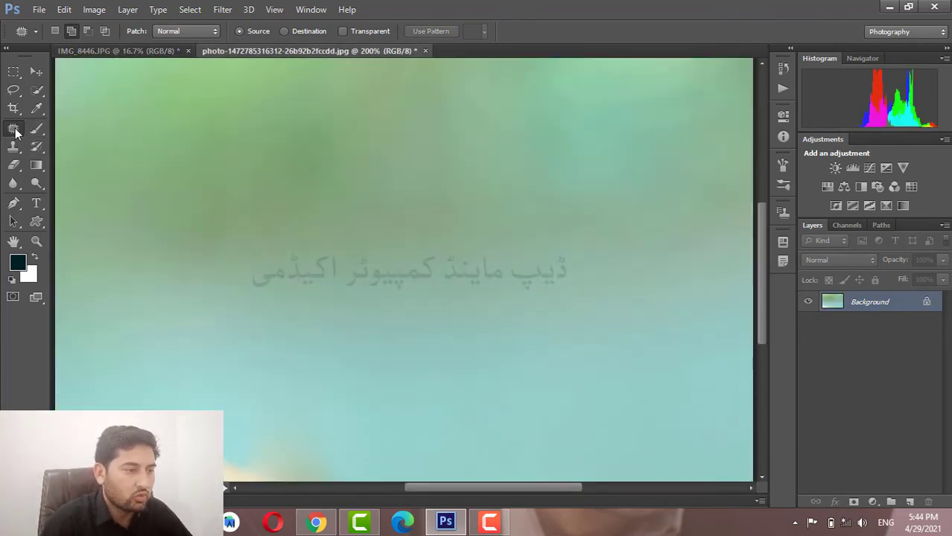
pyautogui.click(102, 51)
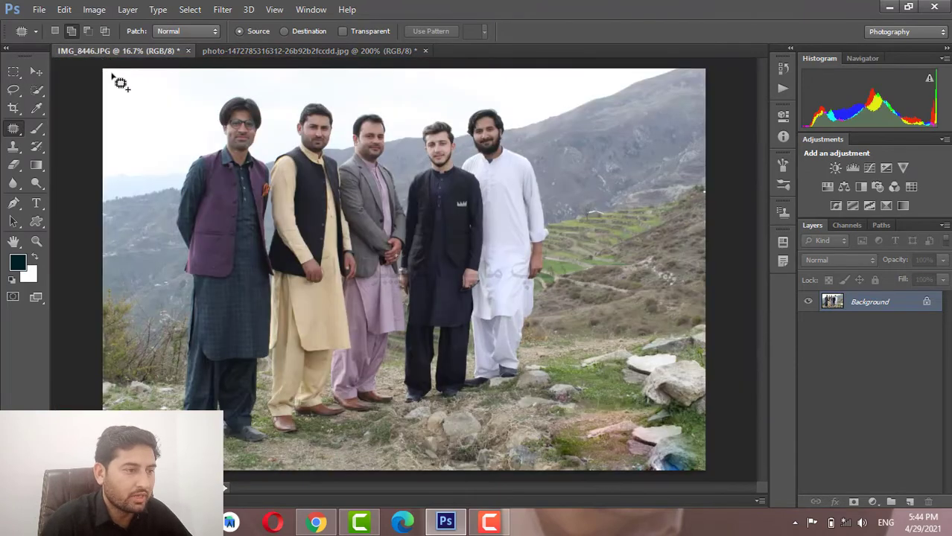
pyautogui.click(88, 33)
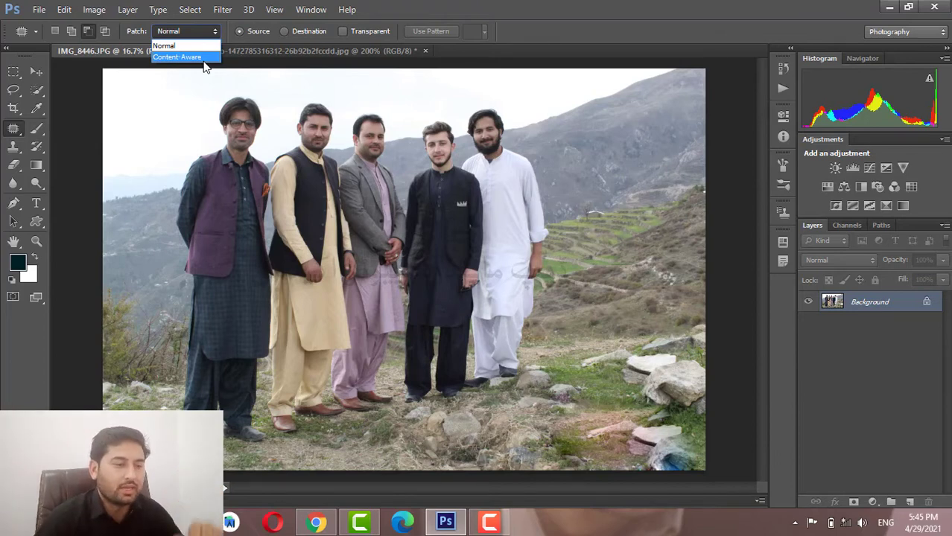
# Set the Patch mode to Content-Aware, keeping Adaptation at Medium
pyautogui.click(198, 57)
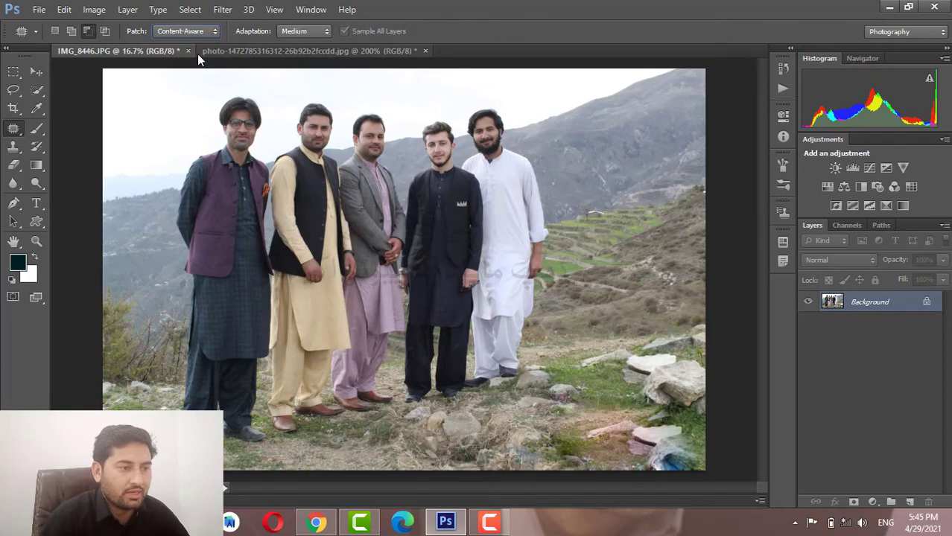
pyautogui.click(202, 31)
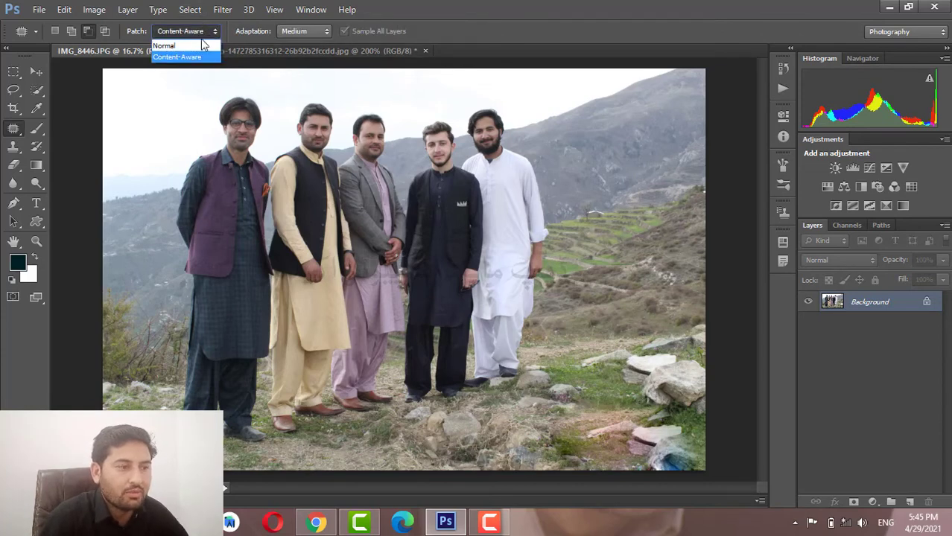
pyautogui.click(207, 56)
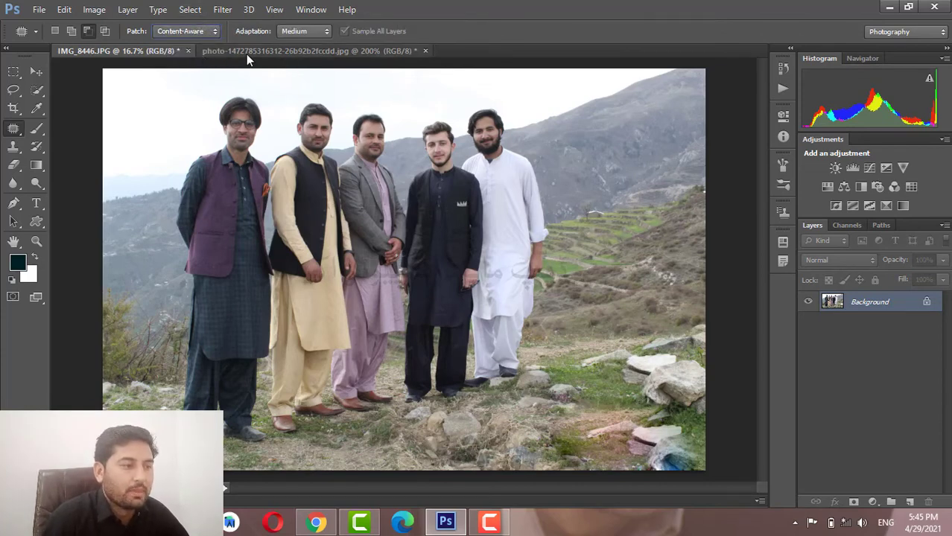
pyautogui.click(313, 36)
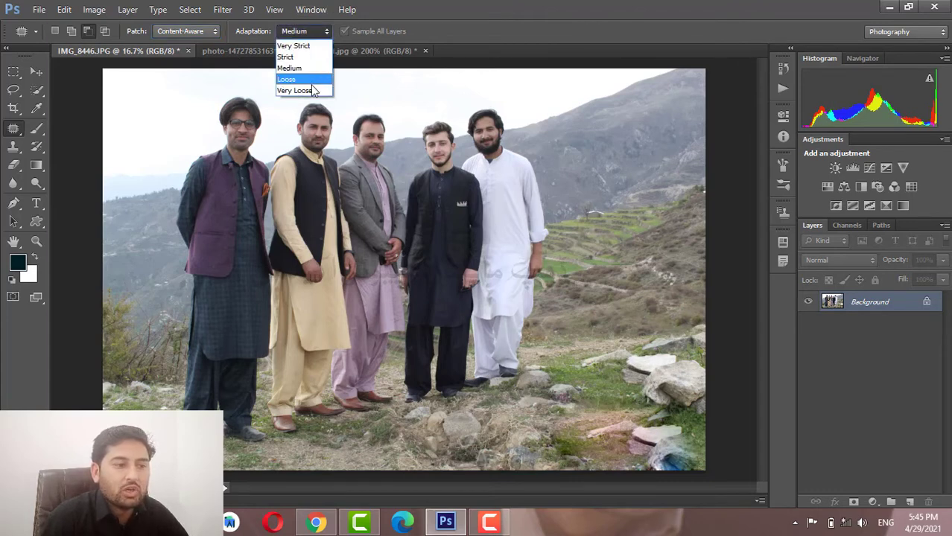
pyautogui.click(440, 6)
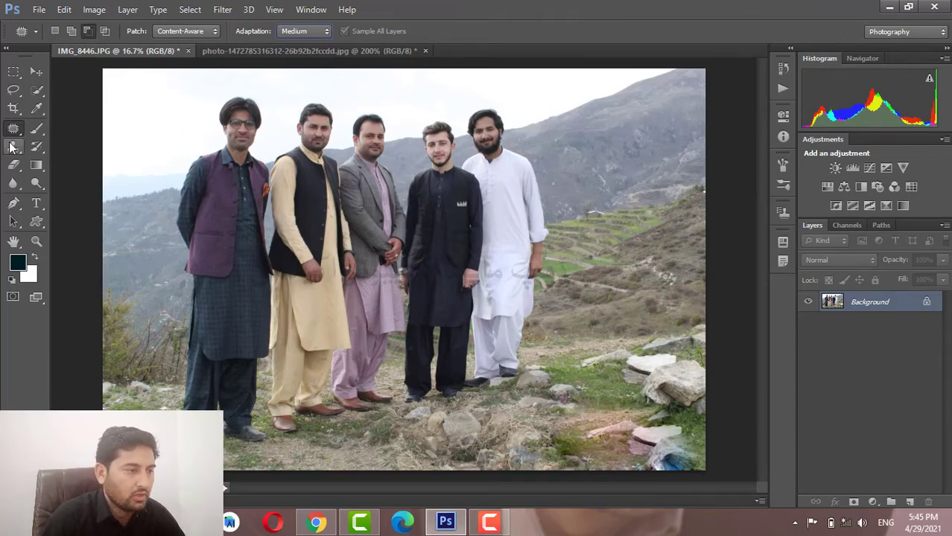
# Open the boy's rooftop photo IMG_20210327_162045_514.jpg
pyautogui.click(37, 10)
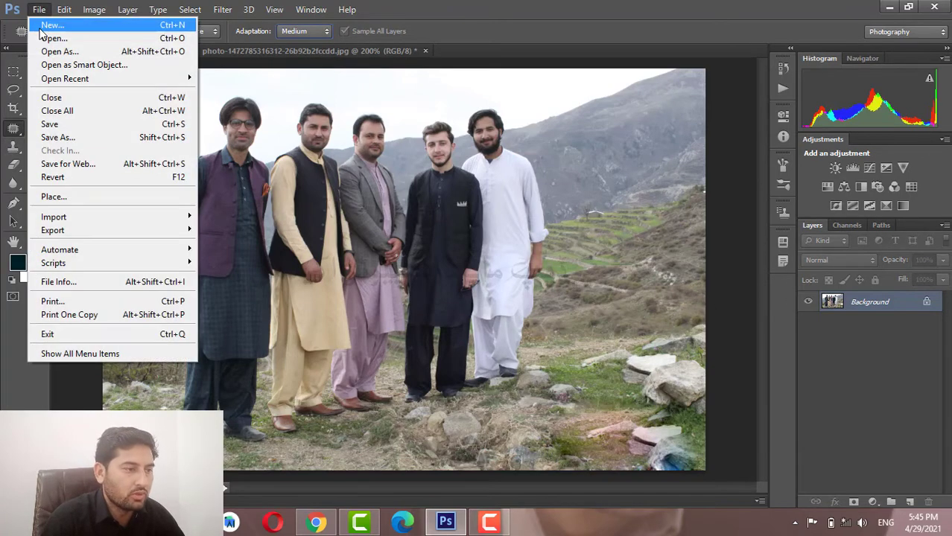
pyautogui.click(41, 35)
pyautogui.moveTo(538, 206); pyautogui.dragTo(541, 359)
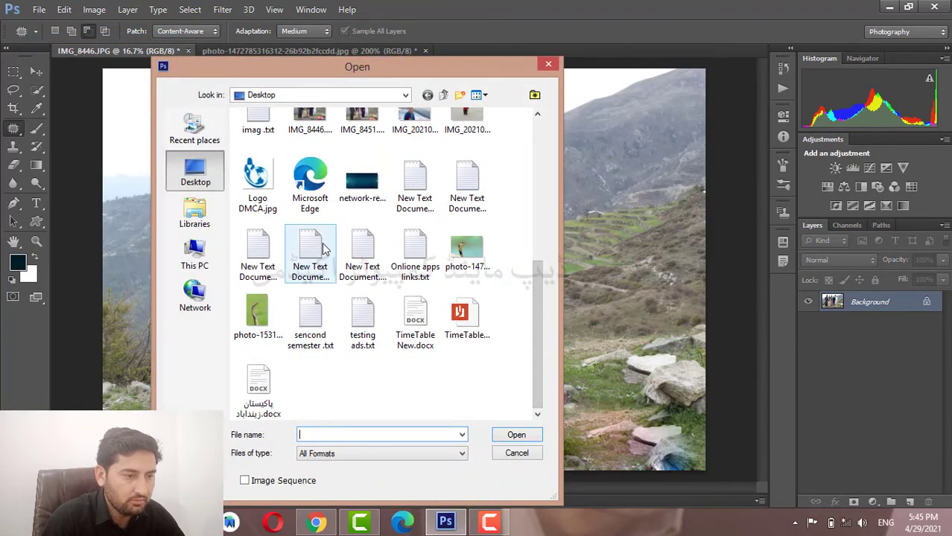
pyautogui.click(539, 294)
pyautogui.moveTo(542, 293); pyautogui.dragTo(542, 179)
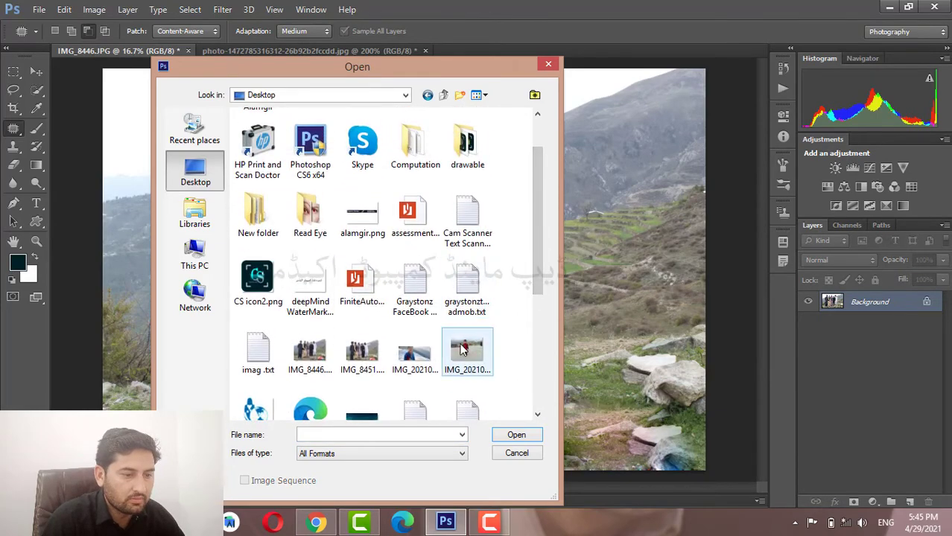
pyautogui.doubleClick(467, 354)
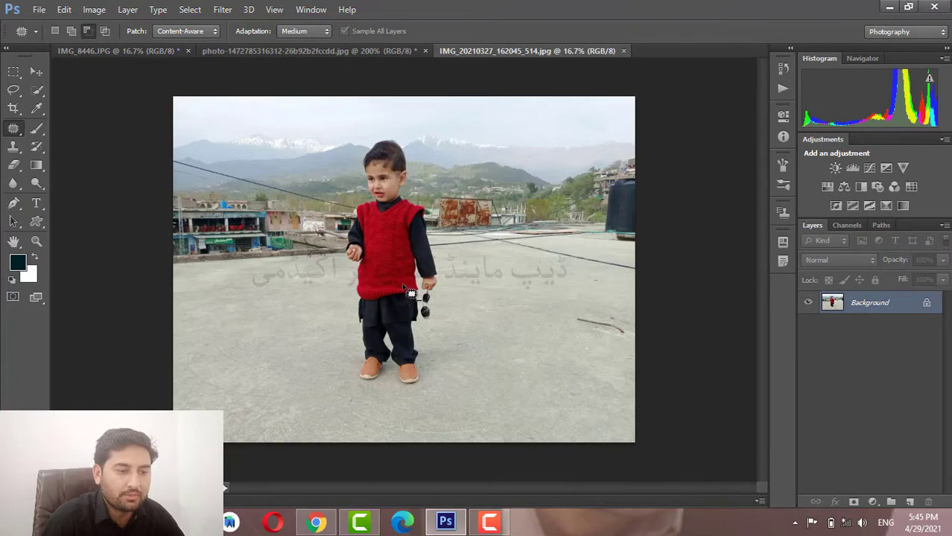
# Zoom in and patch the keys hanging from his hand with bare ground, then deselect
pyautogui.hotkey('ctrl', '+')
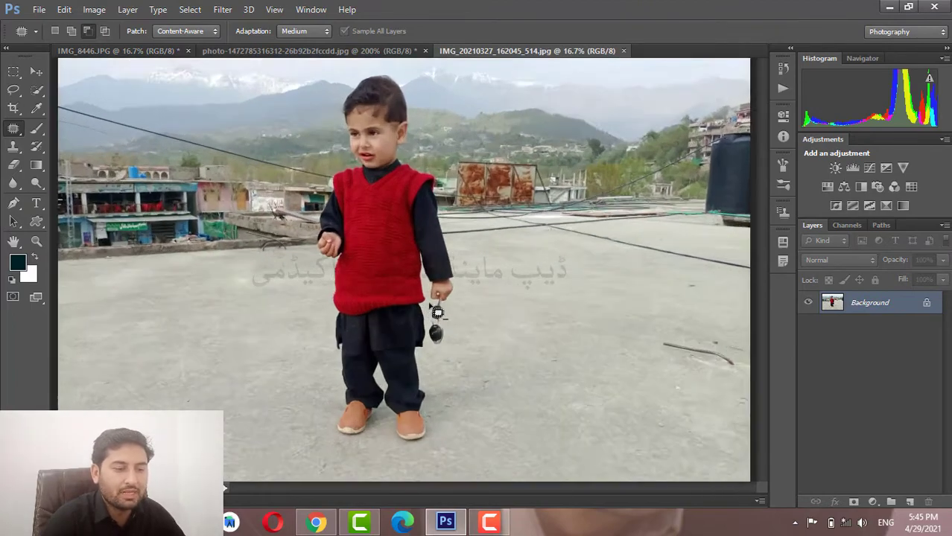
pyautogui.hotkey('ctrl', '+')
pyautogui.hotkey('ctrl', '+')
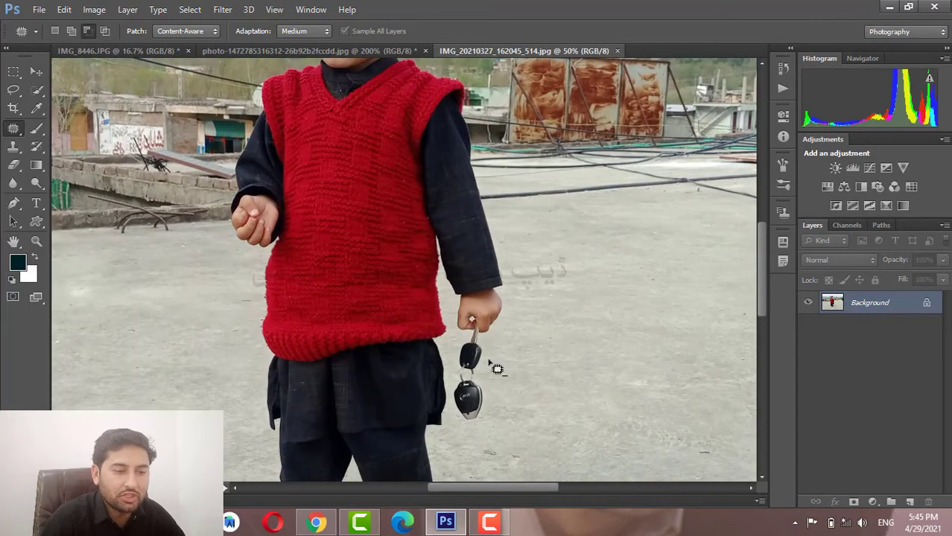
pyautogui.scroll(-3, 492, 361)
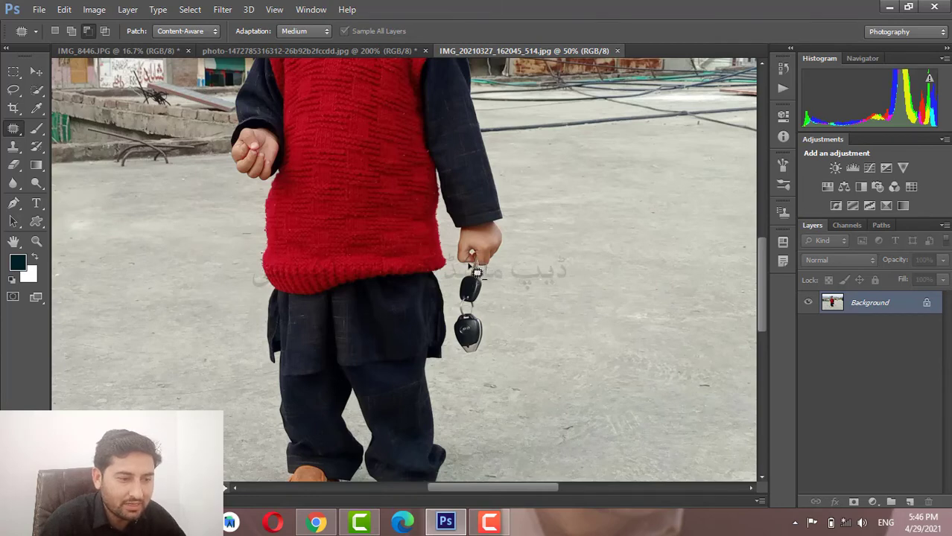
pyautogui.moveTo(464, 293)
pyautogui.mouseDown()
pyautogui.moveTo(464, 357)
pyautogui.moveTo(492, 313)
pyautogui.mouseUp()
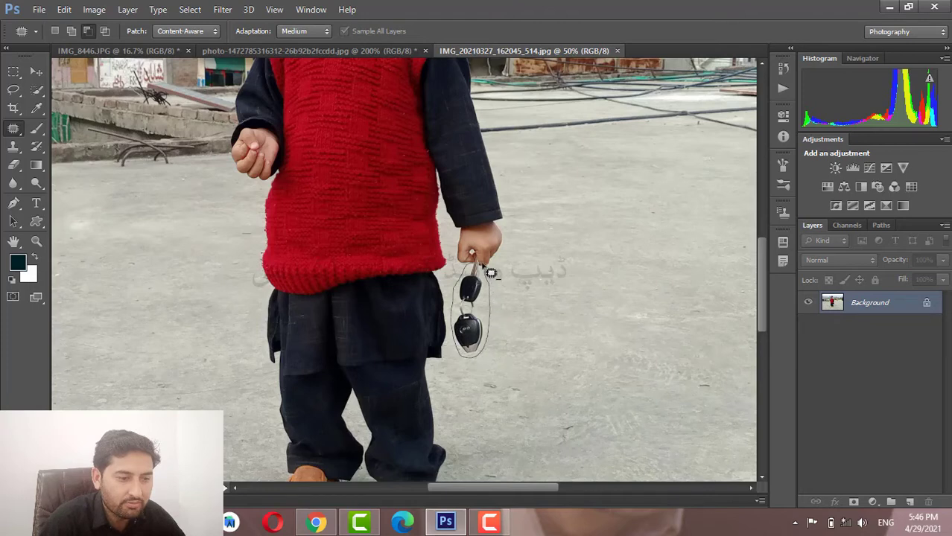
pyautogui.moveTo(489, 271); pyautogui.dragTo(485, 267)
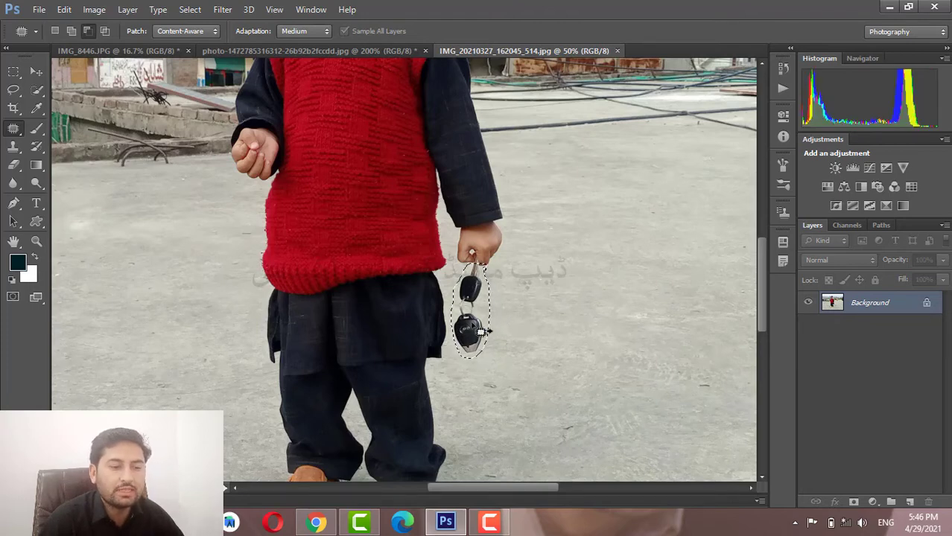
pyautogui.moveTo(482, 332); pyautogui.dragTo(524, 322)
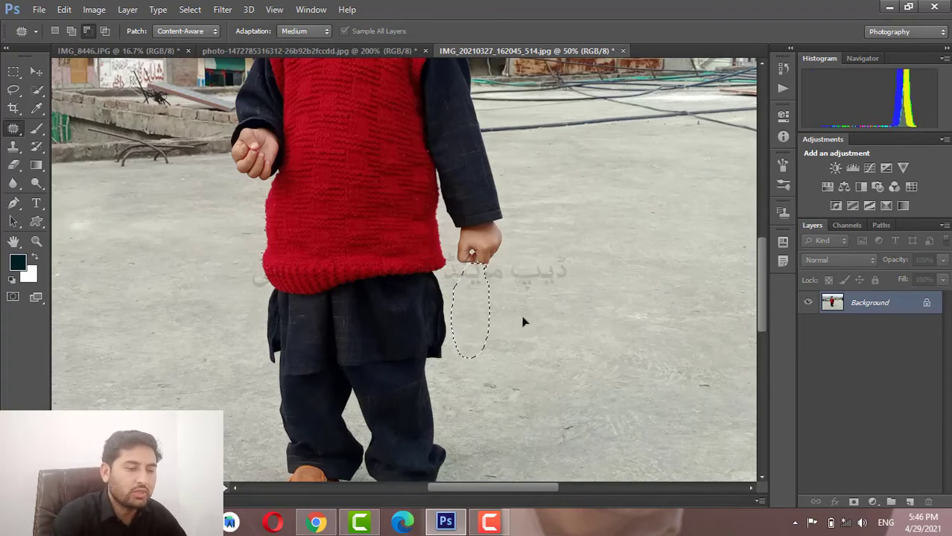
pyautogui.hotkey('ctrl', 'd')
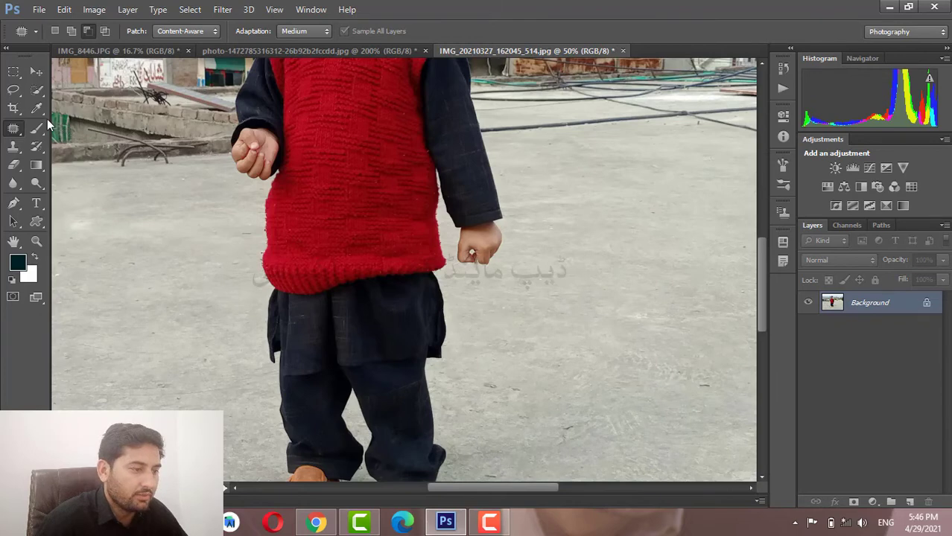
# Choose the Content-Aware Move Tool, zoom to fit, and switch to the cobra photo
pyautogui.scroll(2, 234, 255)
pyautogui.scroll(3, 237, 257)
pyautogui.scroll(2, 238, 261)
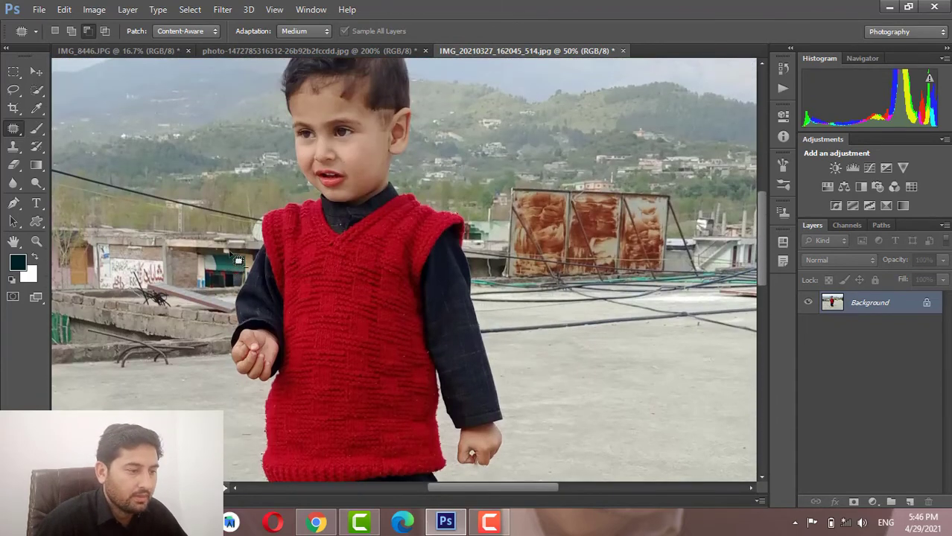
pyautogui.scroll(-1, 237, 260)
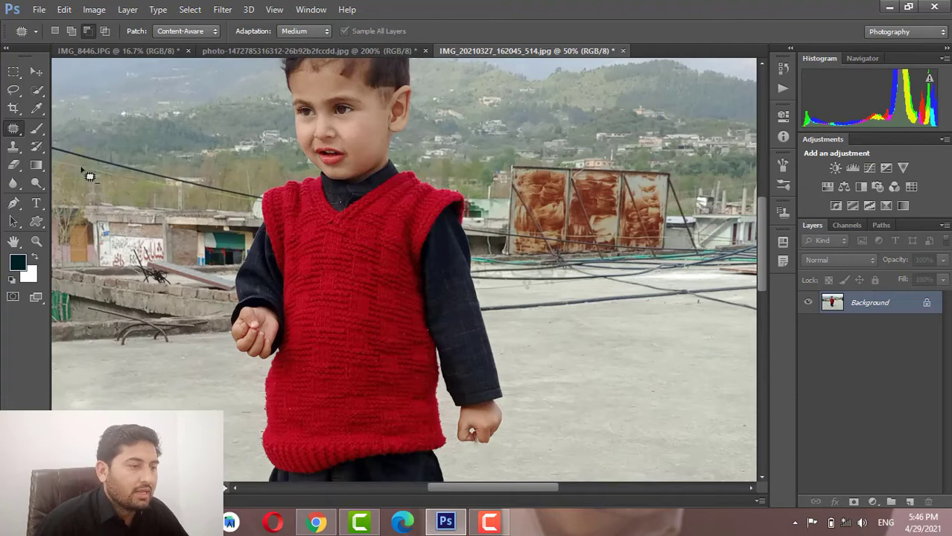
pyautogui.rightClick(11, 130)
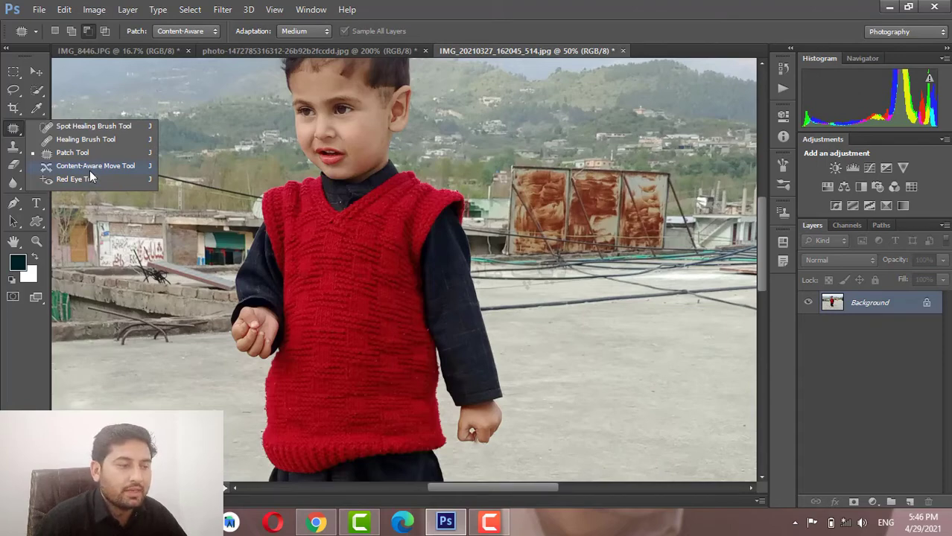
pyautogui.click(90, 170)
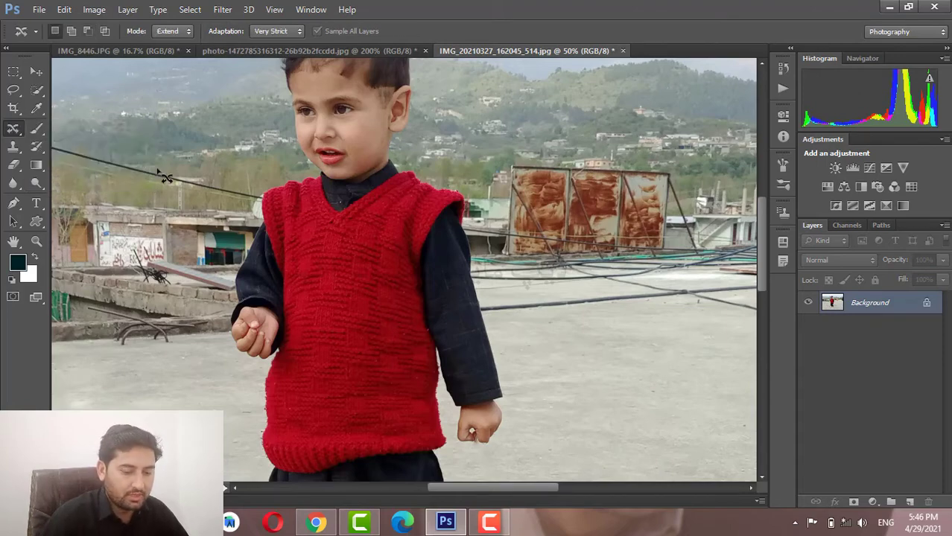
pyautogui.hotkey('ctrl', '-')
pyautogui.hotkey('ctrl', '-')
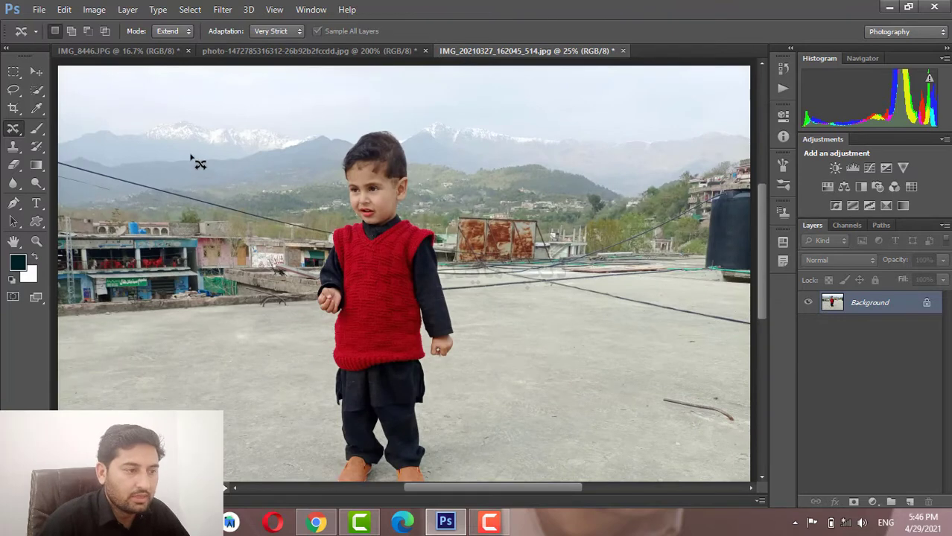
pyautogui.click(294, 50)
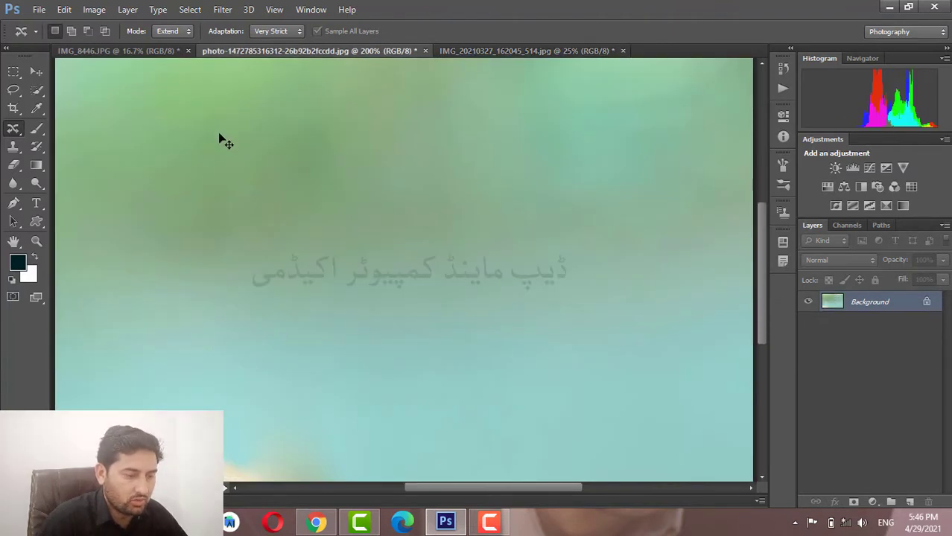
# Undo twice to restore the snake and lasso around it
pyautogui.hotkey('ctrl', 'alt', 'z')
pyautogui.hotkey('ctrl', 'alt', 'z')
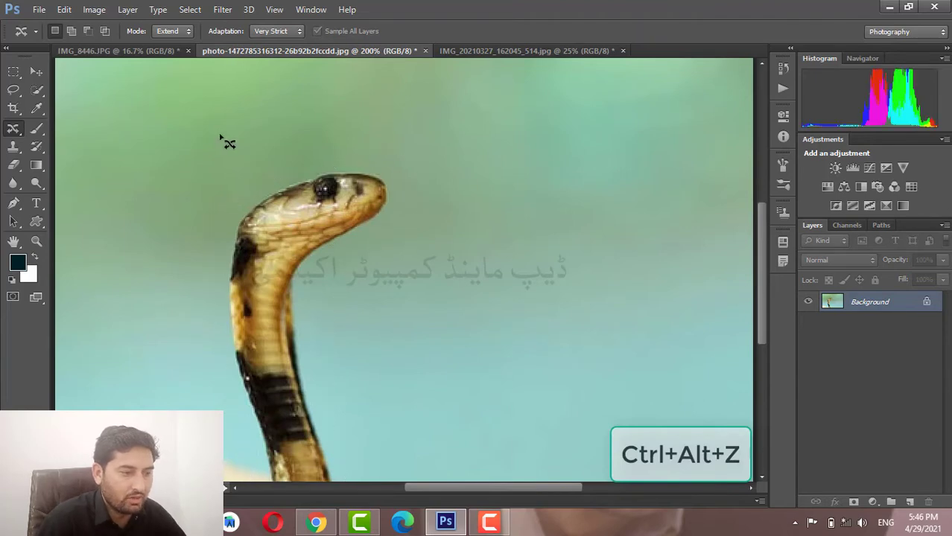
pyautogui.hotkey('ctrl', 'alt', 'z')
pyautogui.hotkey('ctrl', 'alt', 'z')
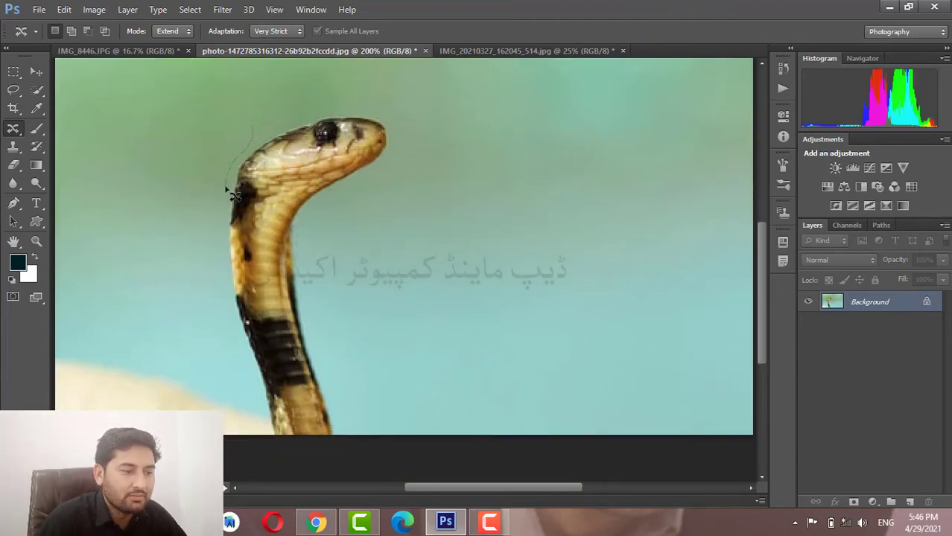
pyautogui.moveTo(221, 226); pyautogui.dragTo(221, 281)
pyautogui.moveTo(231, 333); pyautogui.dragTo(266, 447)
pyautogui.moveTo(338, 401); pyautogui.dragTo(307, 224)
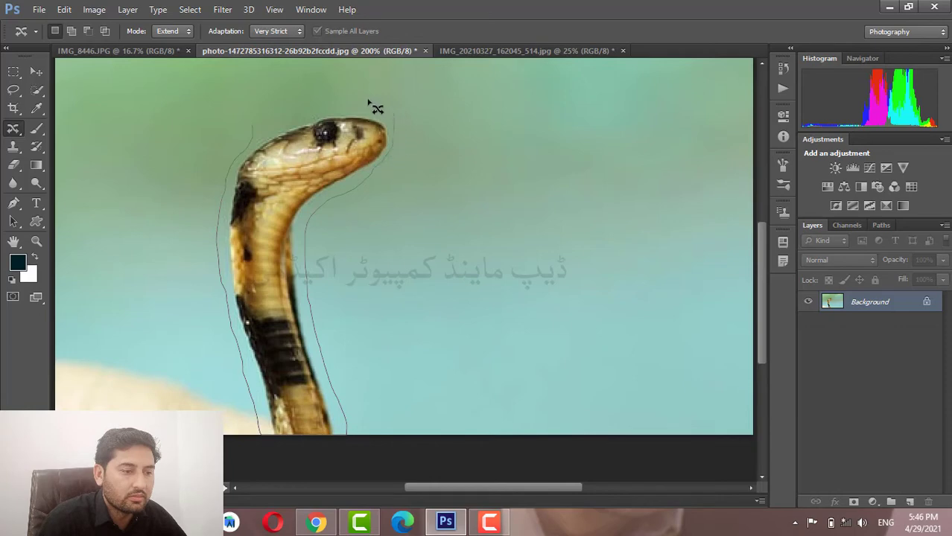
# Try duplicating the snake to the right in Extend mode, then undo the copies
pyautogui.moveTo(251, 129); pyautogui.dragTo(257, 120)
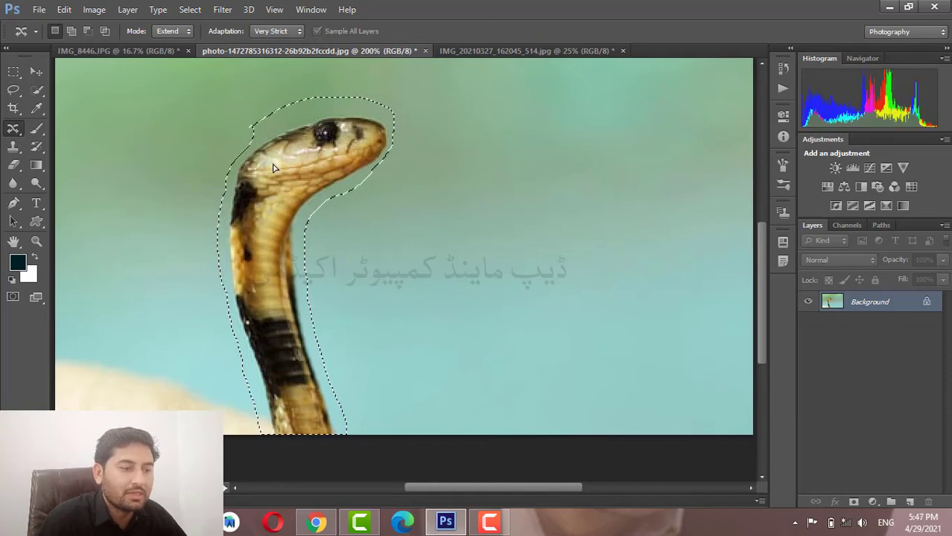
pyautogui.moveTo(272, 158); pyautogui.dragTo(441, 150)
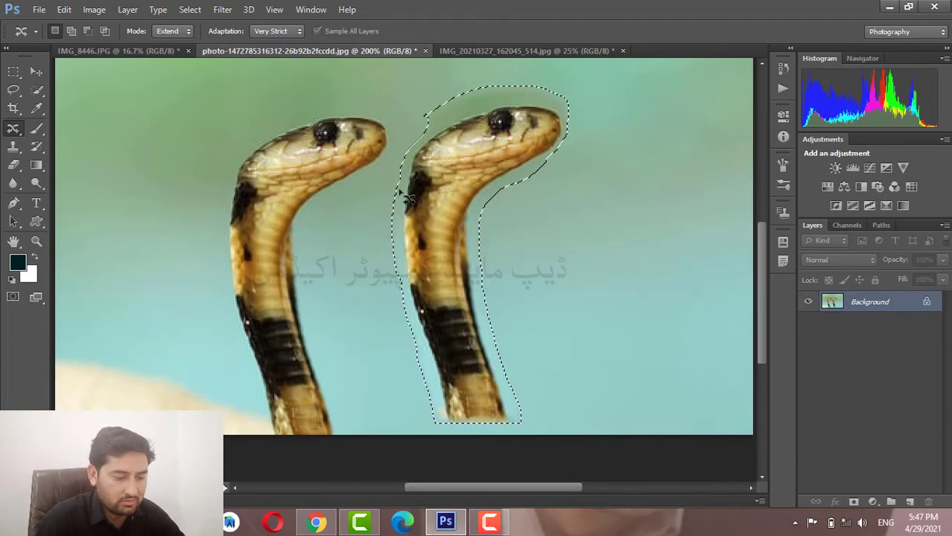
pyautogui.hotkey('ctrl', 'd')
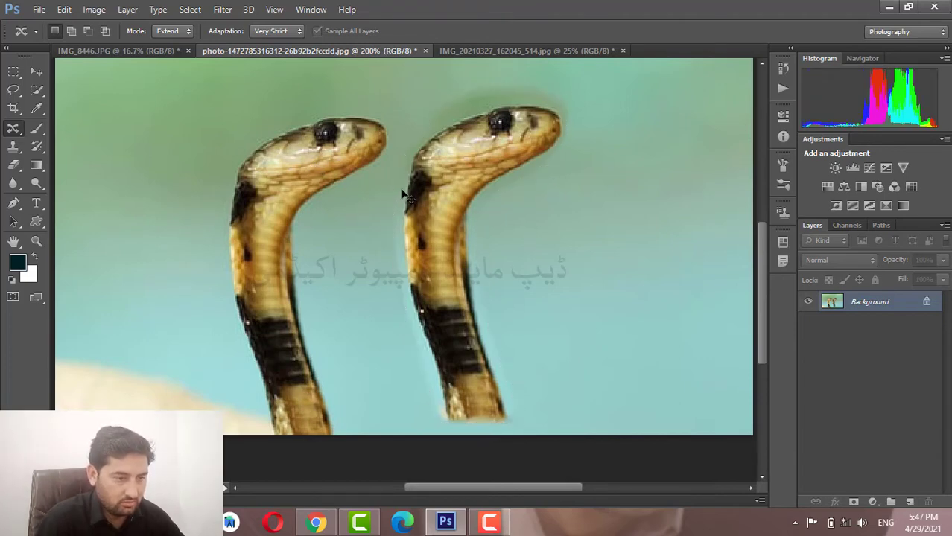
pyautogui.hotkey('ctrl', 'alt', 'z')
pyautogui.hotkey('ctrl', 'alt', 'z')
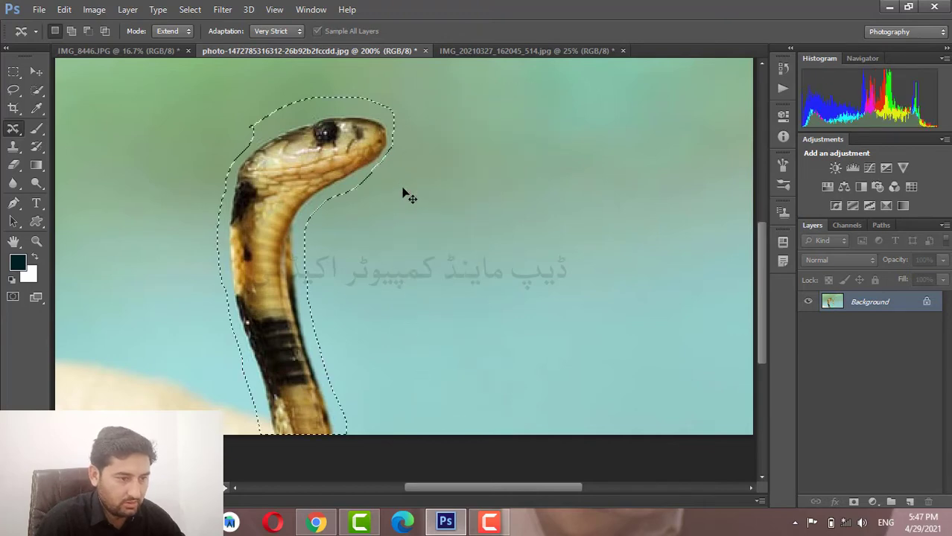
pyautogui.moveTo(301, 192); pyautogui.dragTo(458, 196)
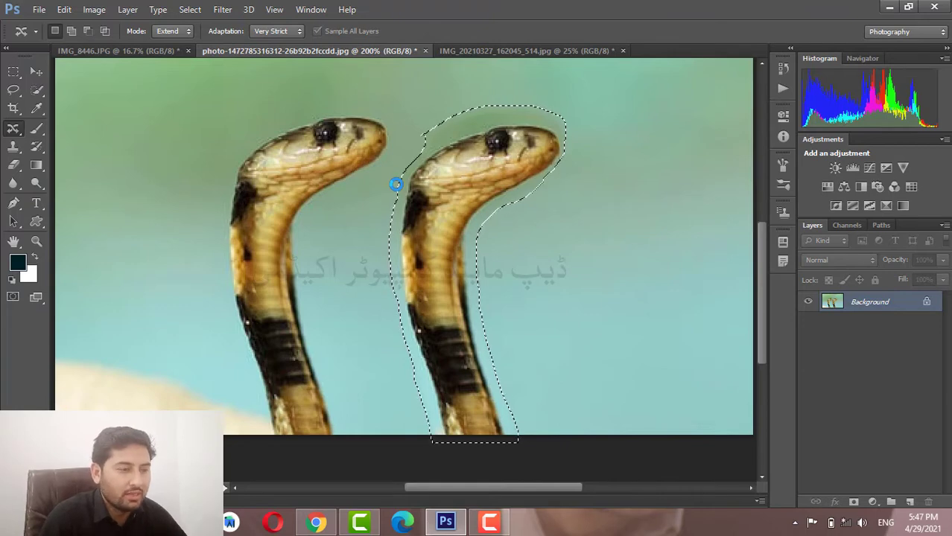
pyautogui.press('Escape')
# Switch Content-Aware Move to Move mode, shift the snake right in two drags, and deselect
pyautogui.click(182, 35)
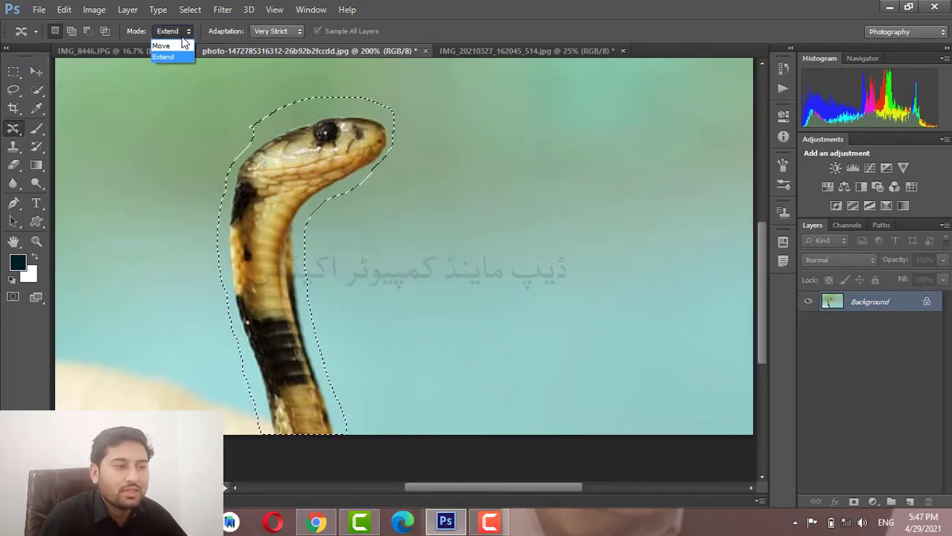
pyautogui.click(162, 41)
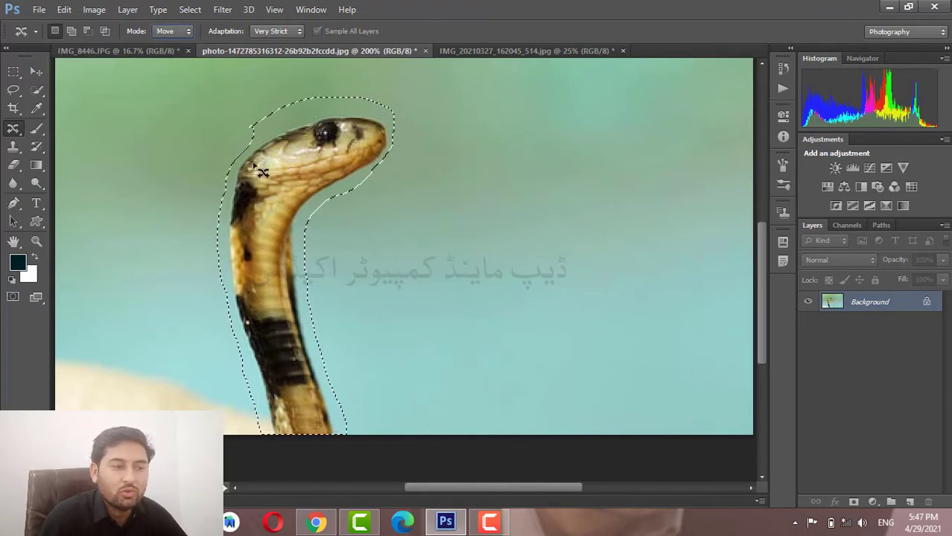
pyautogui.moveTo(274, 182); pyautogui.dragTo(402, 189)
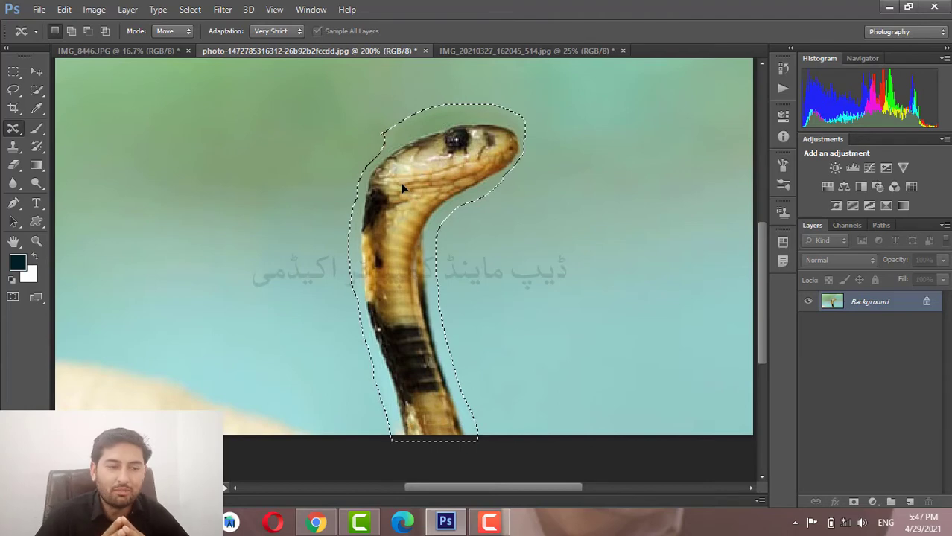
pyautogui.moveTo(409, 193); pyautogui.dragTo(490, 197)
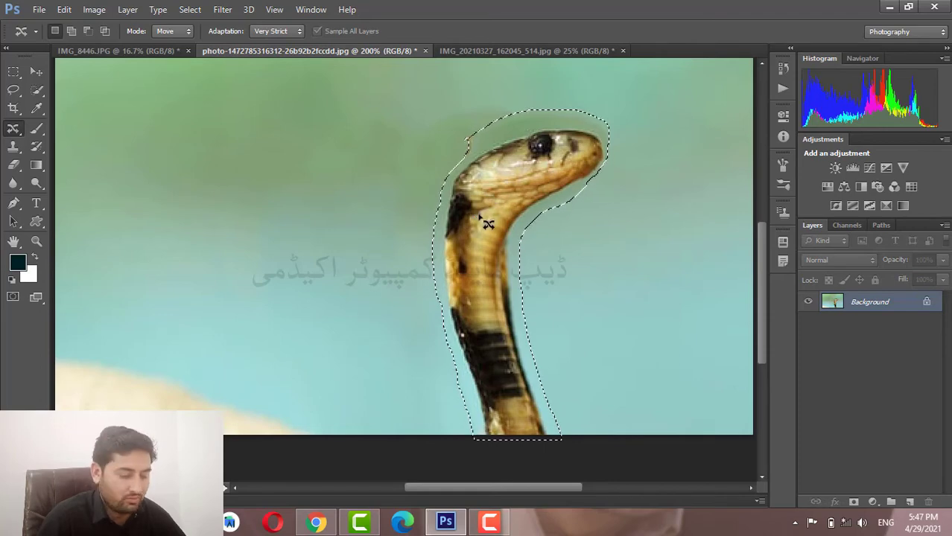
pyautogui.hotkey('ctrl', 'd')
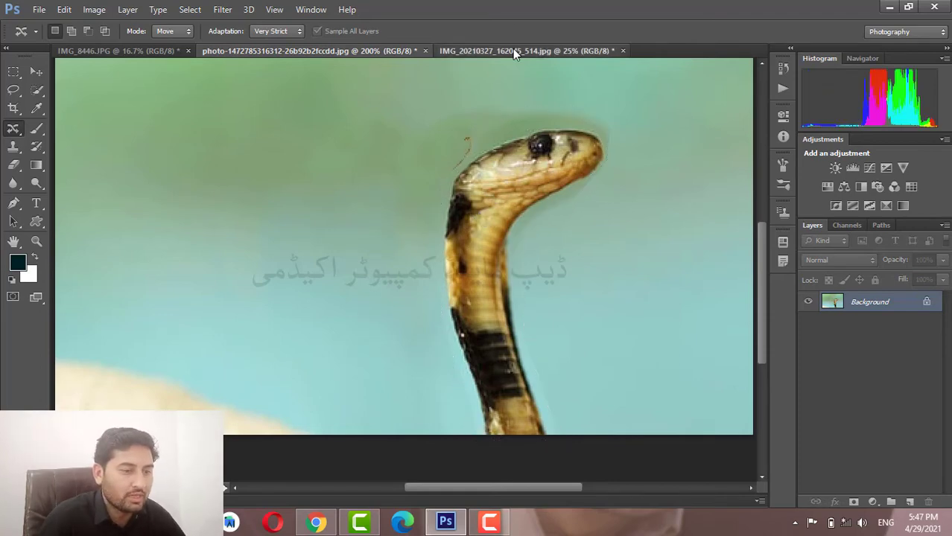
# On the rooftop photo, lasso the boy with Content-Aware Move and drag him to a new spot
pyautogui.click(513, 50)
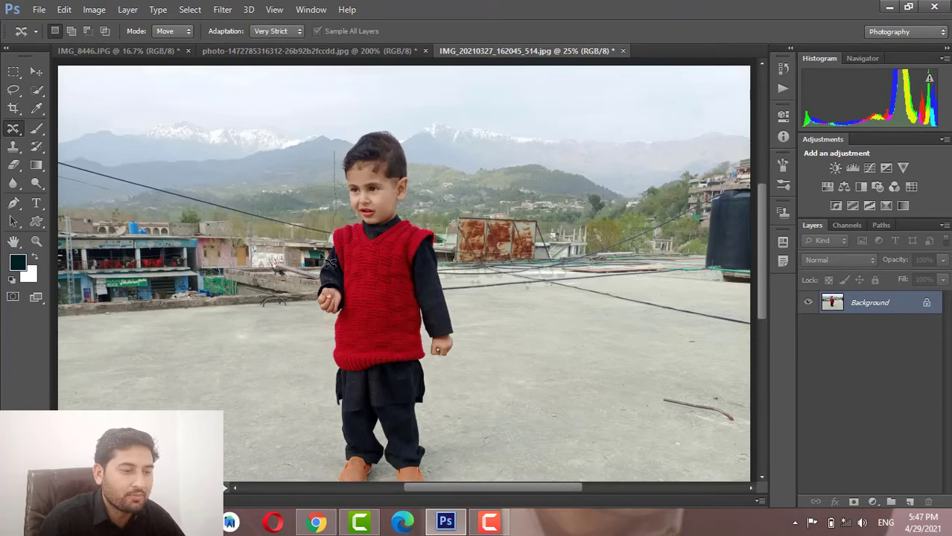
pyautogui.moveTo(317, 340); pyautogui.dragTo(328, 470)
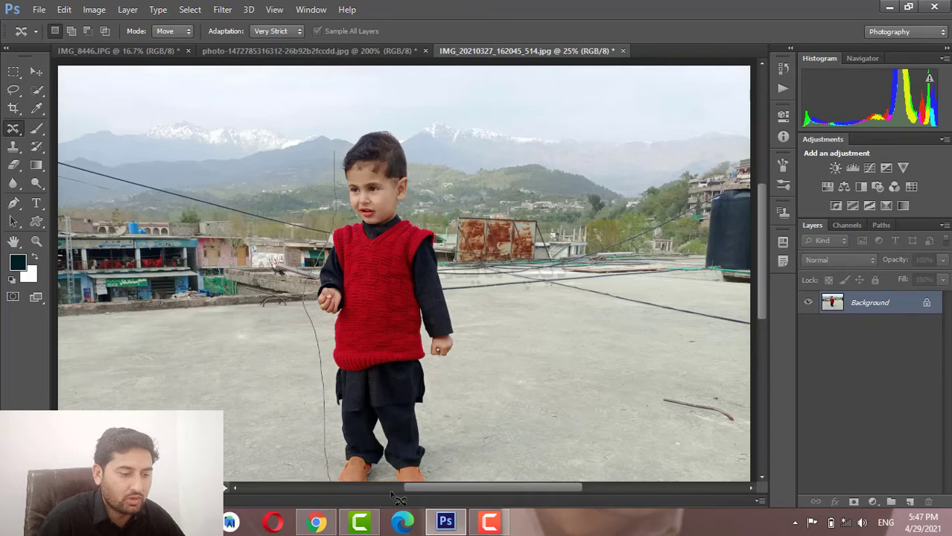
pyautogui.moveTo(429, 423); pyautogui.dragTo(438, 379)
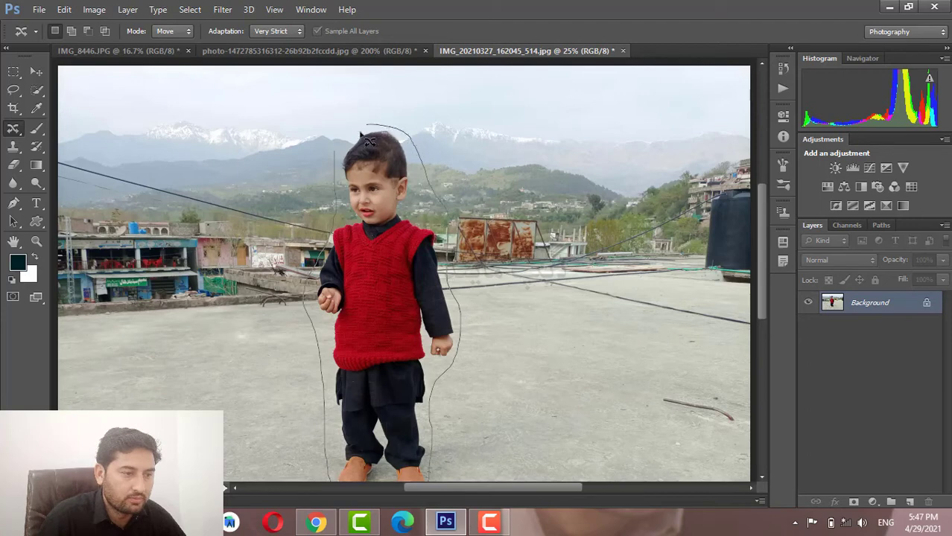
pyautogui.moveTo(340, 169); pyautogui.dragTo(335, 162)
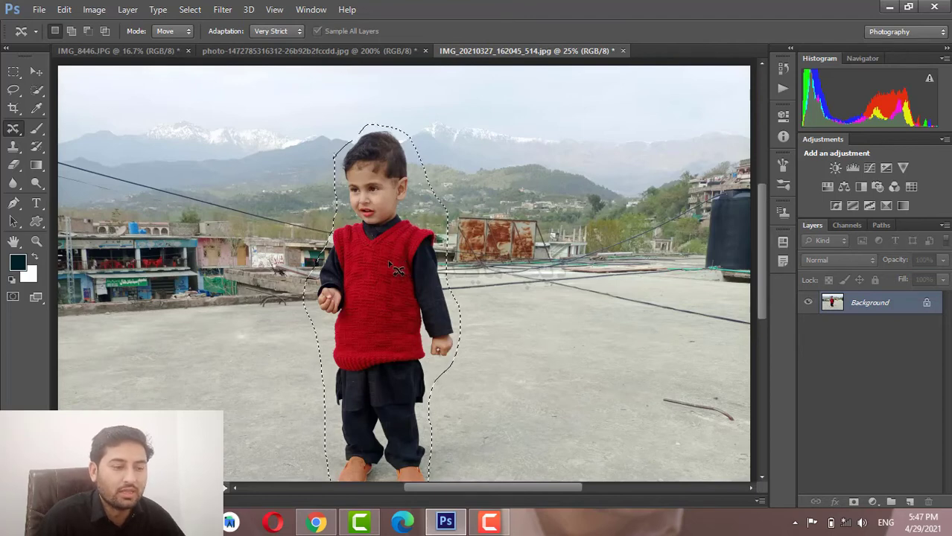
pyautogui.moveTo(388, 266); pyautogui.dragTo(274, 270)
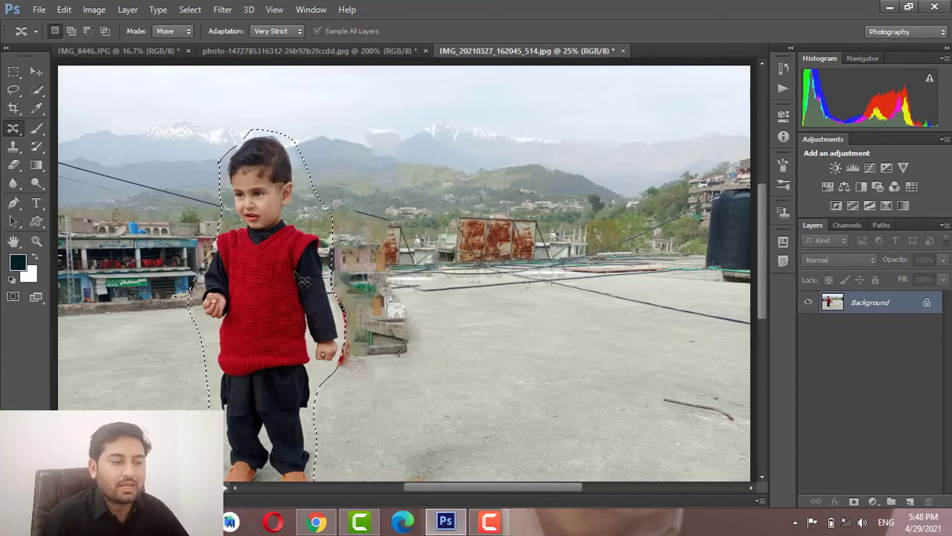
pyautogui.moveTo(298, 276); pyautogui.dragTo(377, 269)
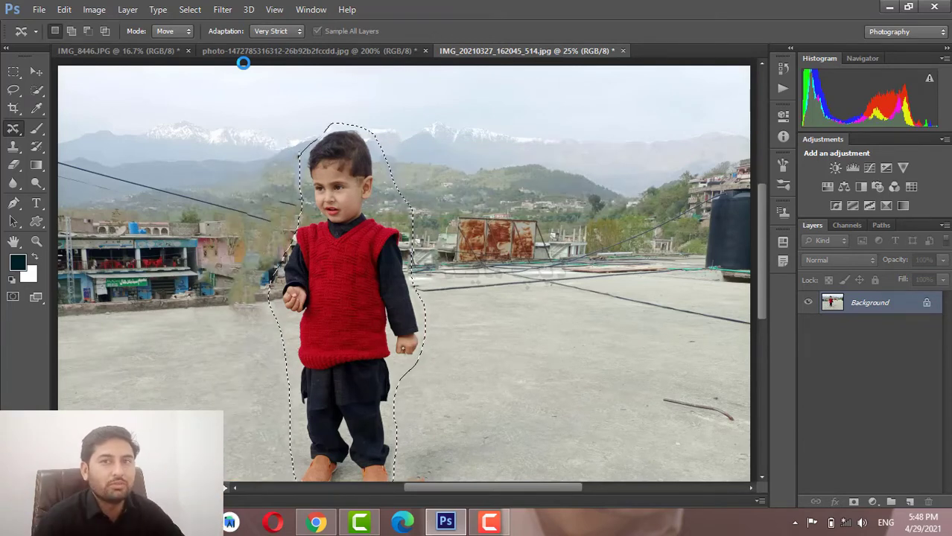
# Set the Content-Aware Move mode to Extend and bring up the snake photo
pyautogui.click(170, 36)
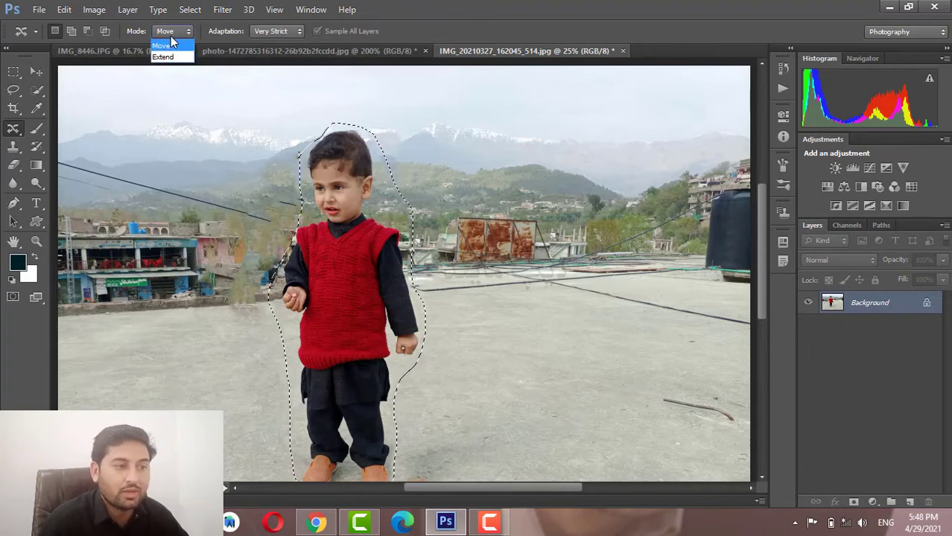
pyautogui.click(177, 45)
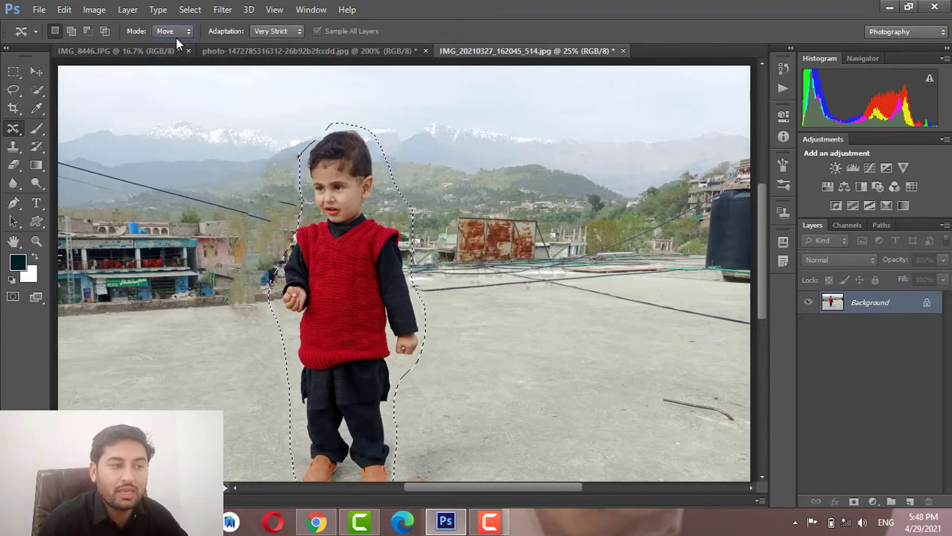
pyautogui.click(179, 56)
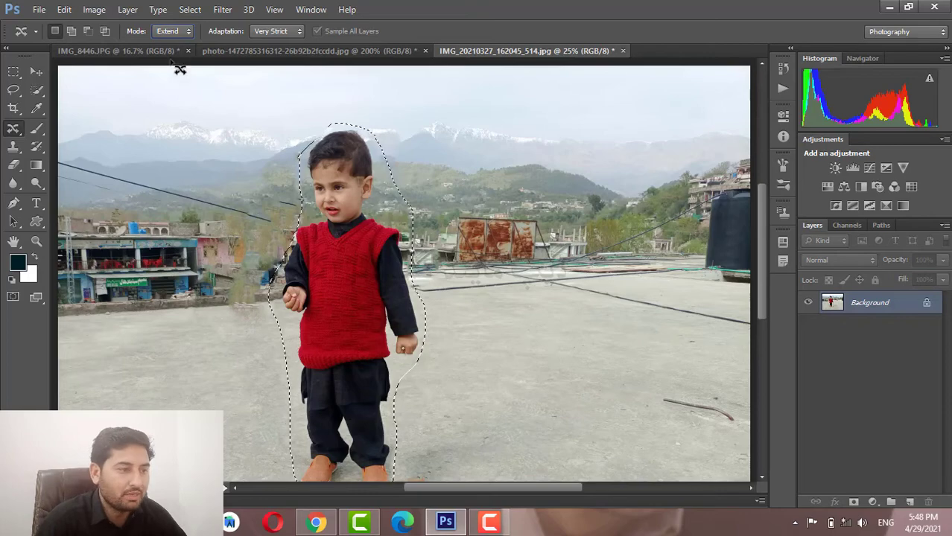
pyautogui.click(167, 52)
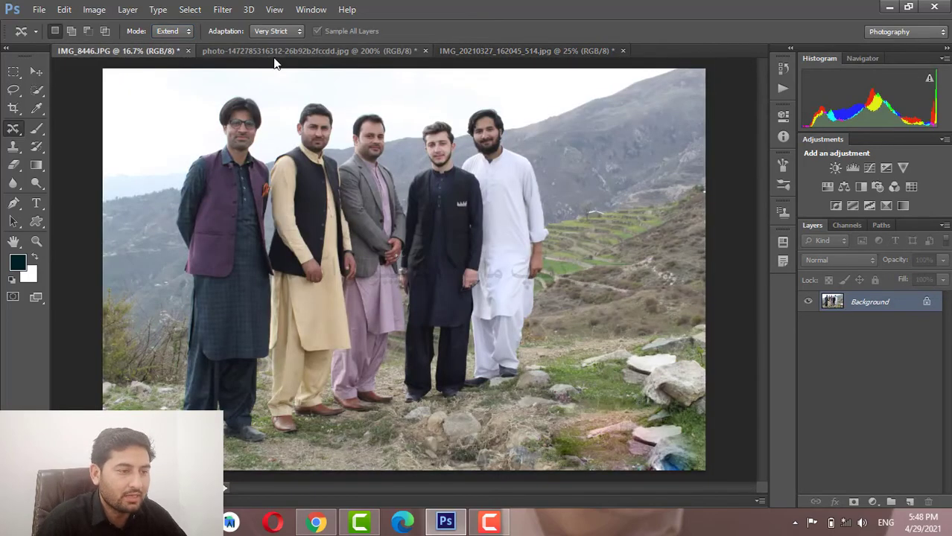
pyautogui.click(274, 52)
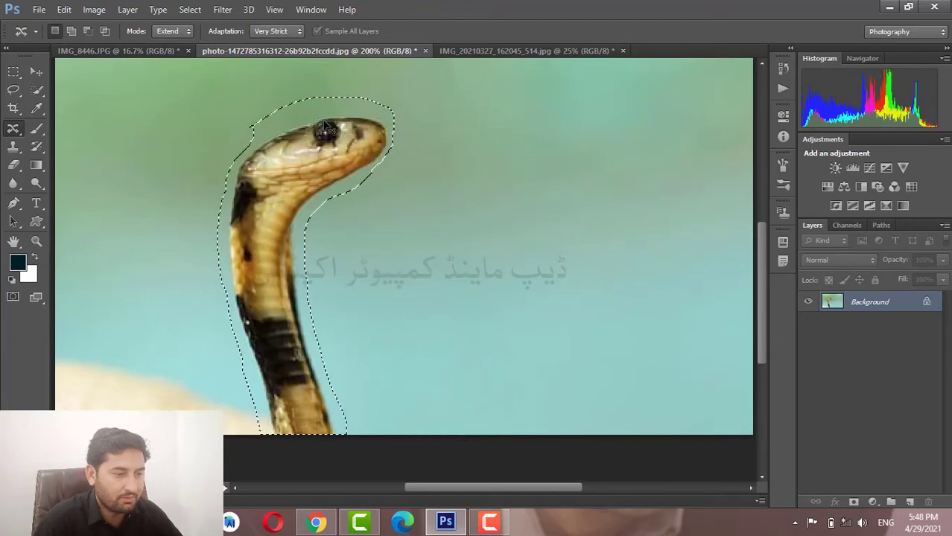
# Select the cobra's head and drag it upward to lengthen its neck, then return to the boy photo
pyautogui.hotkey('ctrl', 'd')
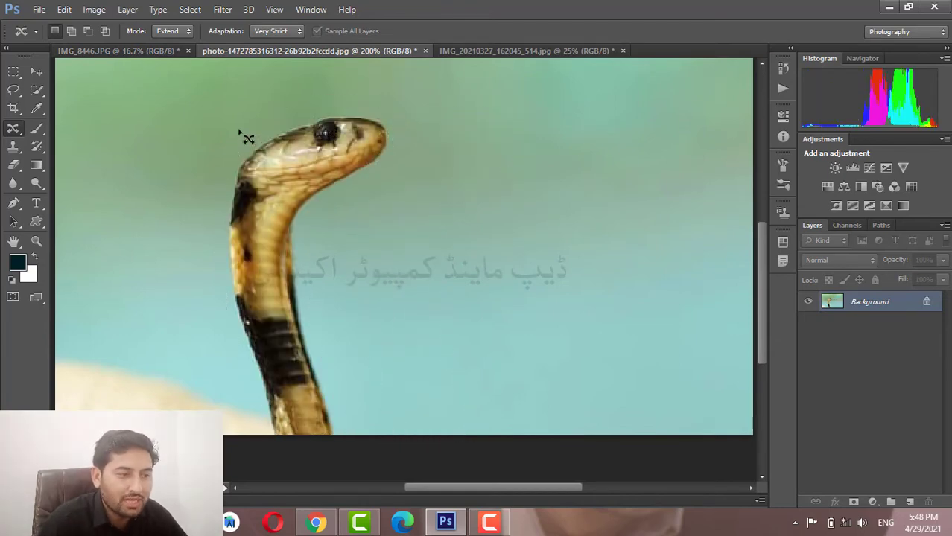
pyautogui.scroll(2, 250, 128)
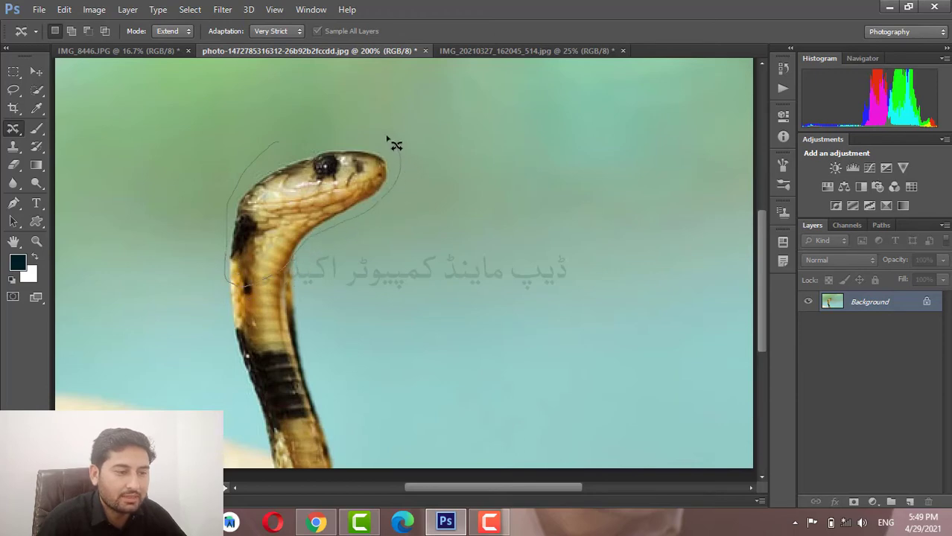
pyautogui.click(273, 144)
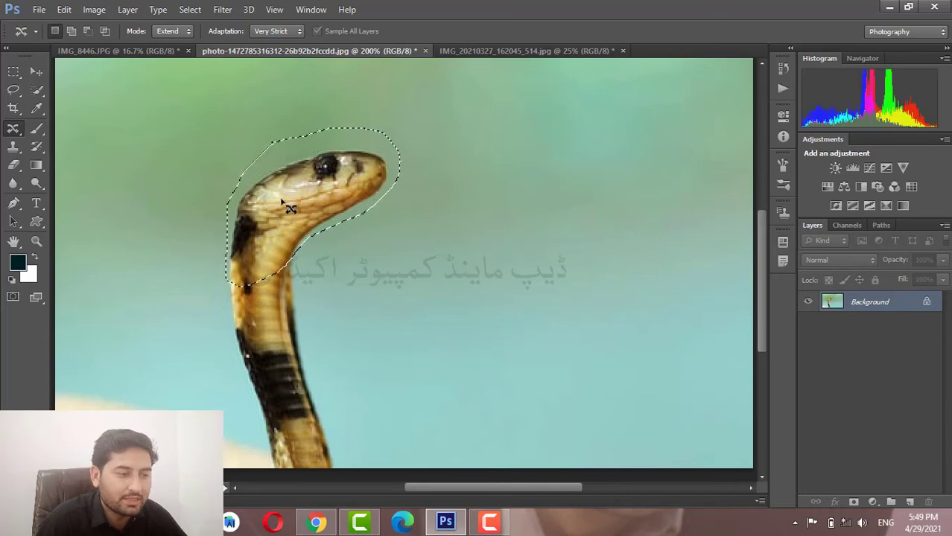
pyautogui.moveTo(282, 200)
pyautogui.mouseDown()
pyautogui.moveTo(281, 192)
pyautogui.moveTo(273, 210)
pyautogui.moveTo(282, 176)
pyautogui.mouseUp()
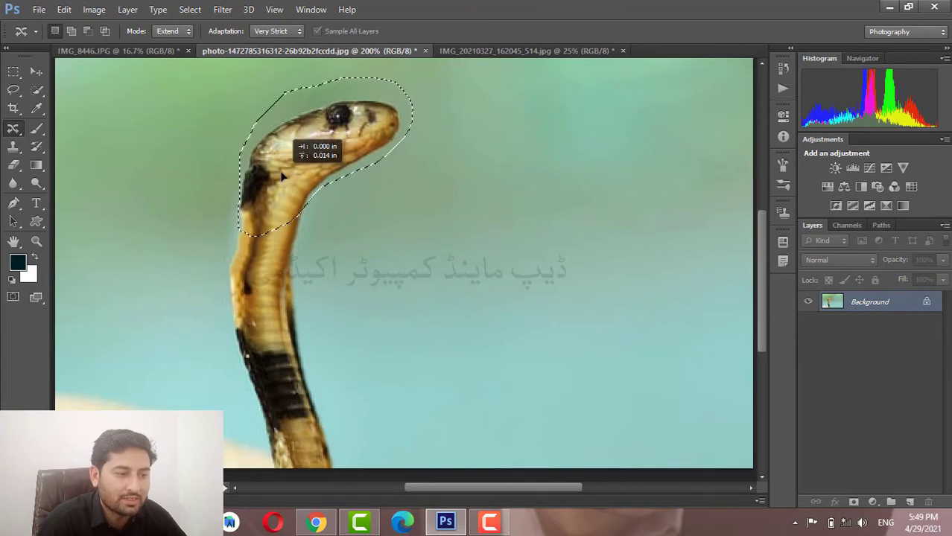
pyautogui.hotkey('ctrl', 'd')
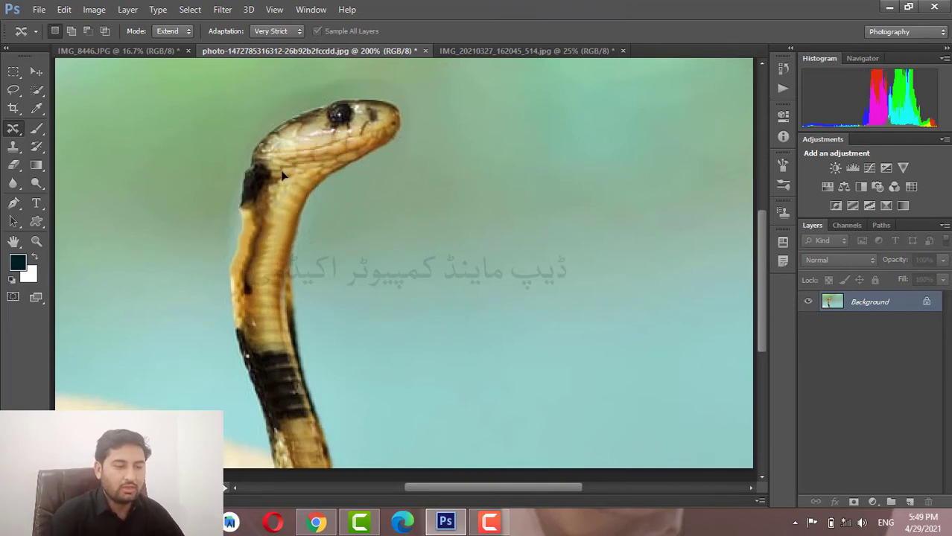
pyautogui.hotkey('ctrl', '-')
pyautogui.hotkey('ctrl', '-')
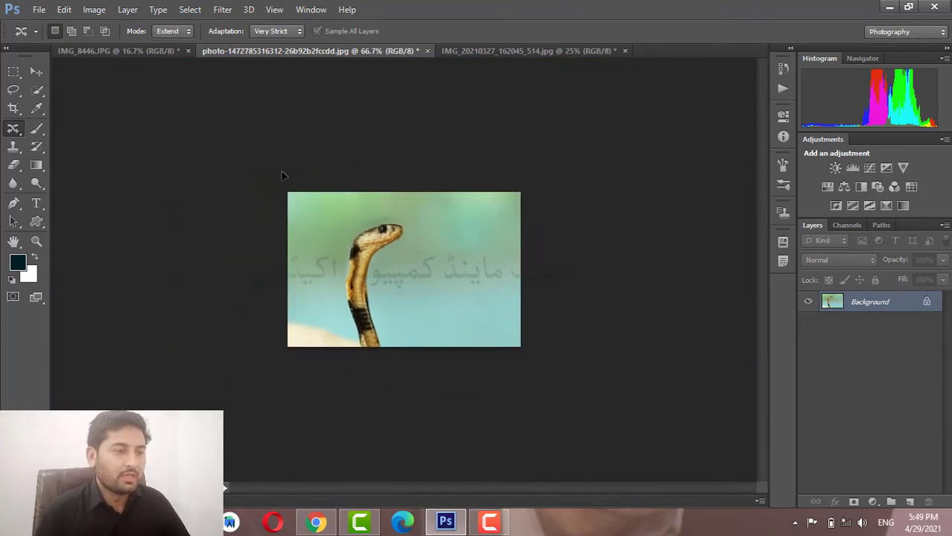
pyautogui.click(449, 51)
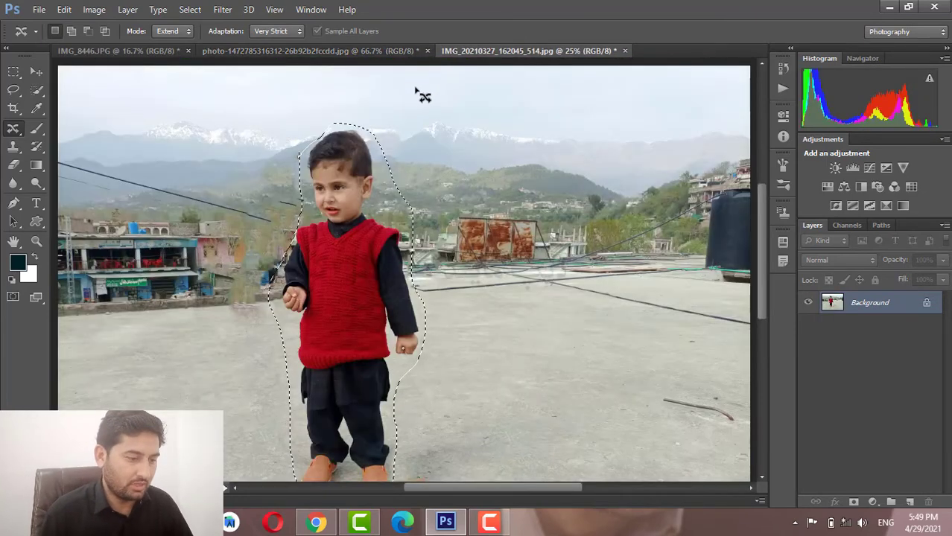
# Deselect the boy and close the group photo IMG_8446.JPG without saving
pyautogui.hotkey('ctrl', 'd')
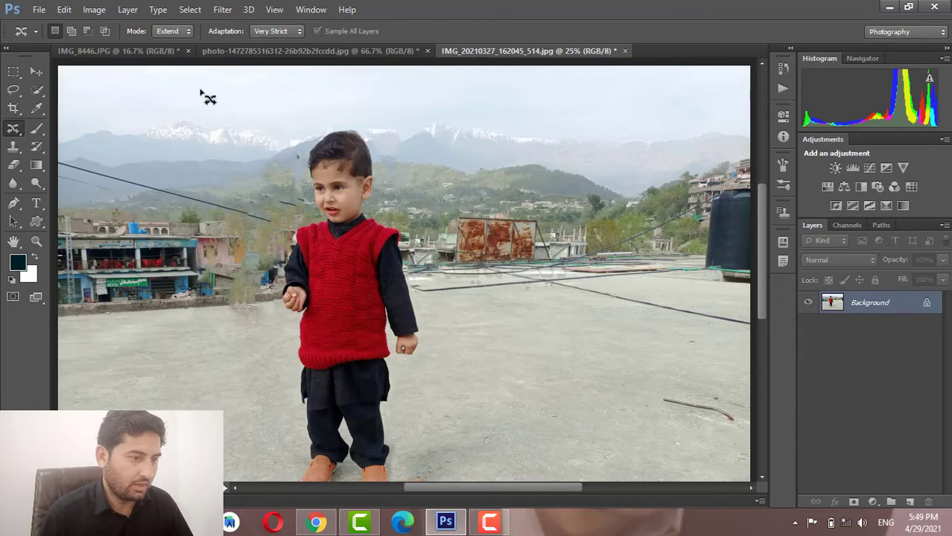
pyautogui.click(134, 51)
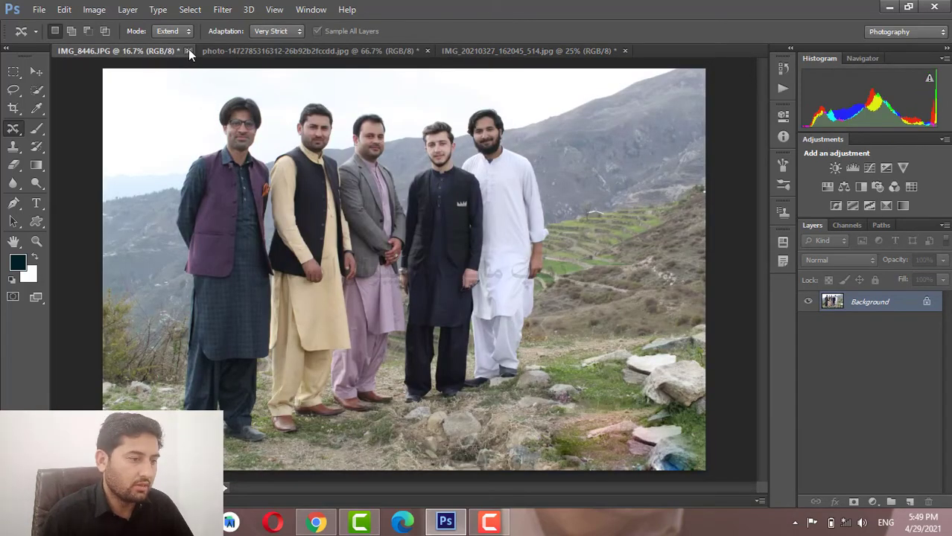
pyautogui.click(189, 50)
pyautogui.click(474, 208)
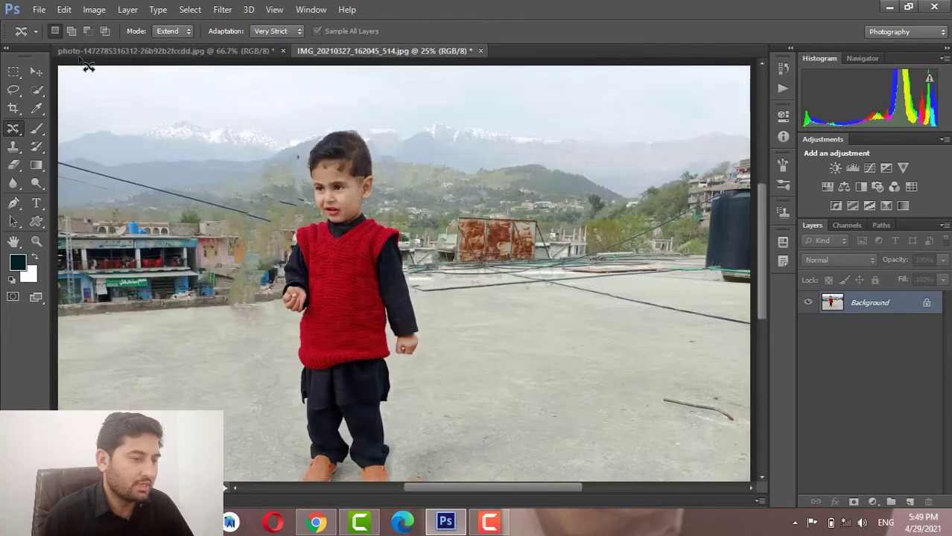
# Reopen the unedited IMG_8446.JPG from File > Open
pyautogui.click(39, 9)
pyautogui.click(44, 38)
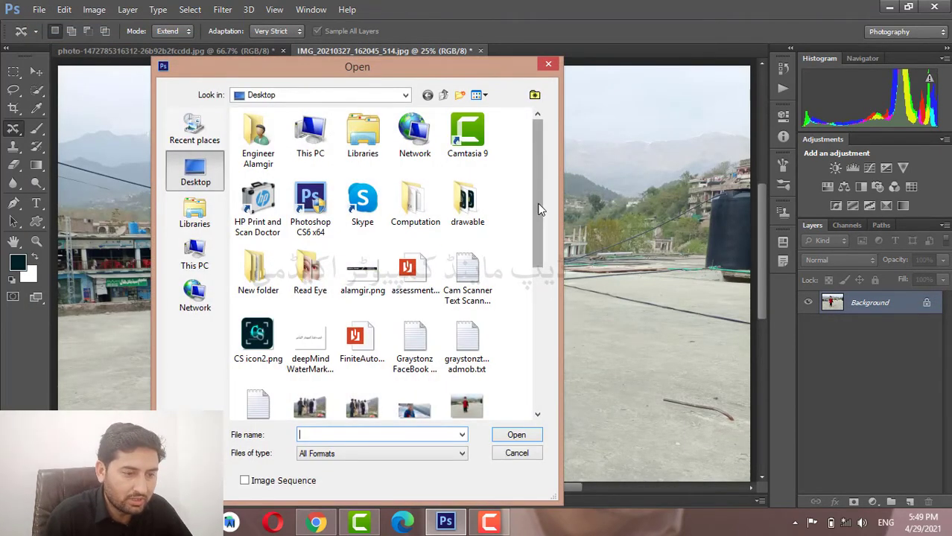
pyautogui.scroll(-1, 540, 196)
pyautogui.scroll(-3, 540, 197)
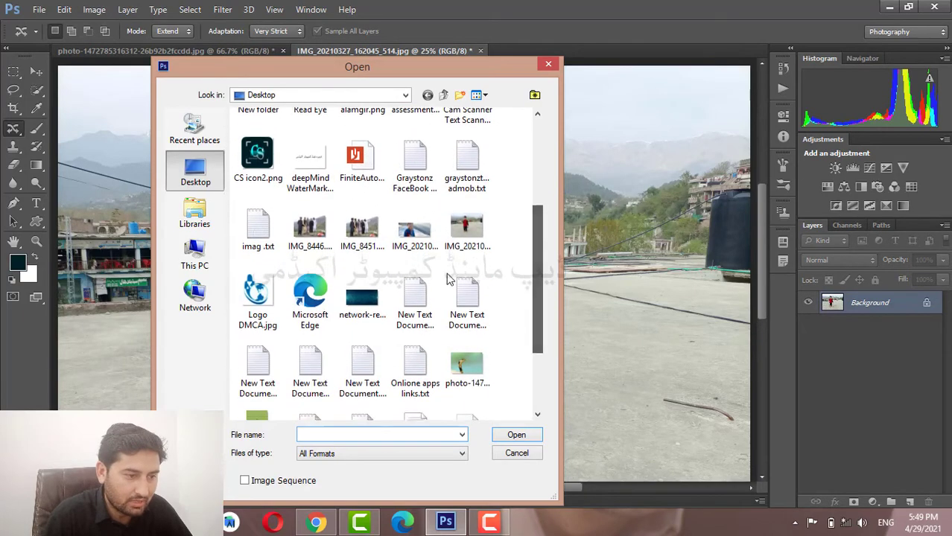
pyautogui.doubleClick(311, 227)
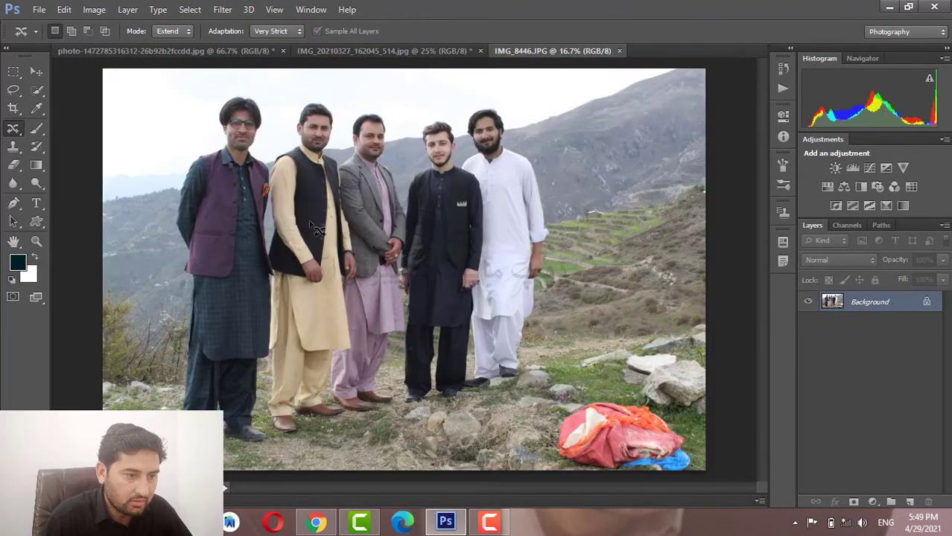
# Outline the young man in black in the middle of the group
pyautogui.scroll(2, 344, 204)
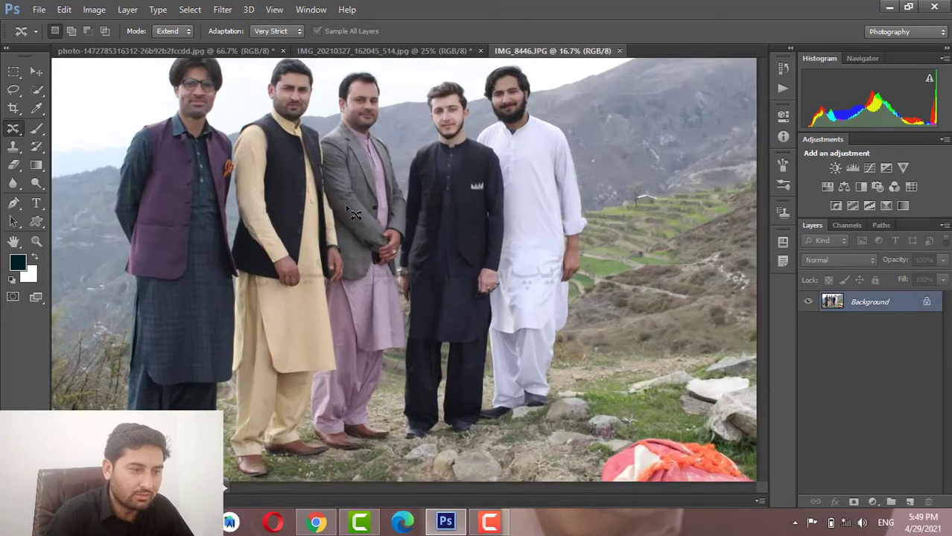
pyautogui.scroll(3, 338, 138)
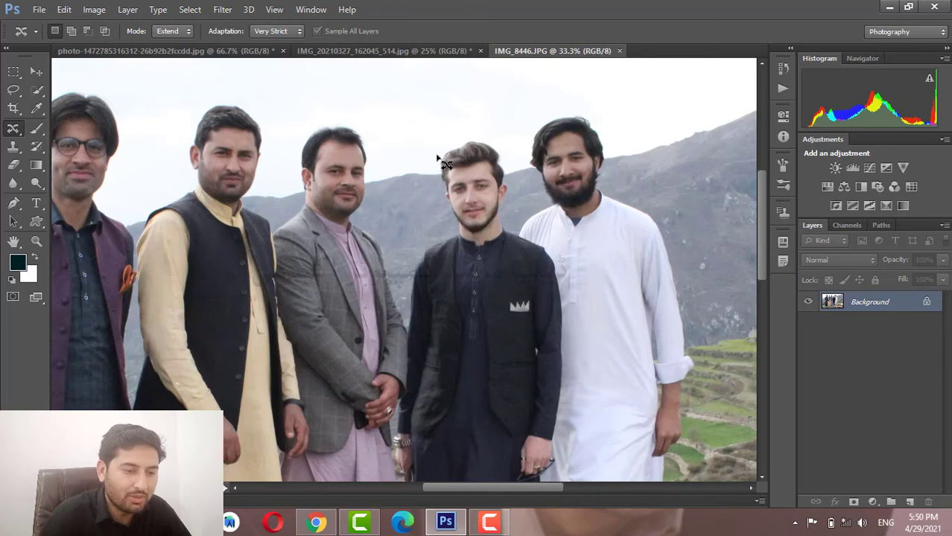
pyautogui.scroll(1, 439, 160)
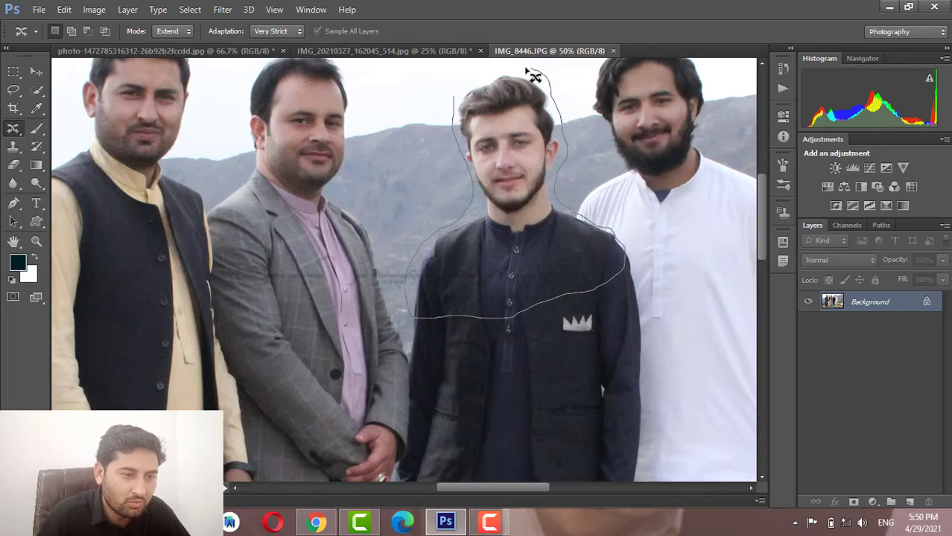
pyautogui.click(456, 100)
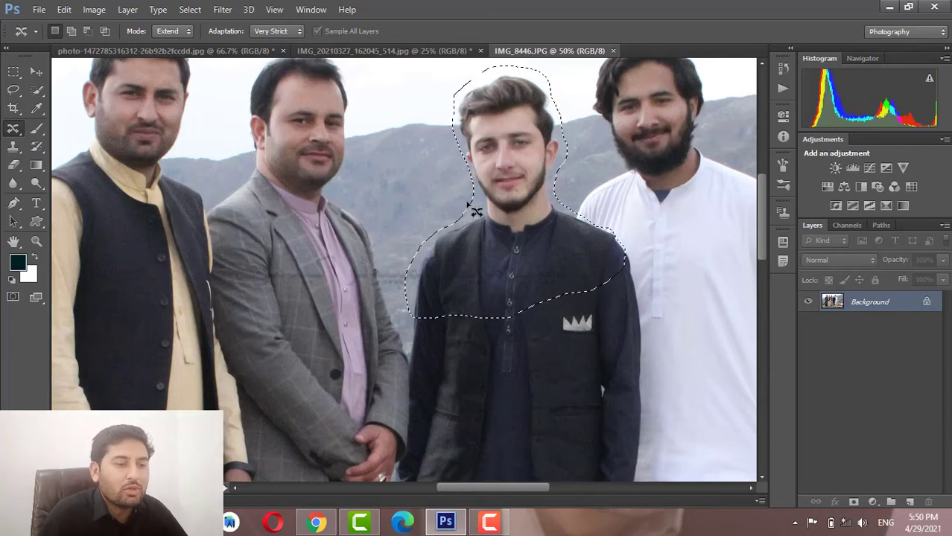
pyautogui.scroll(2, 473, 207)
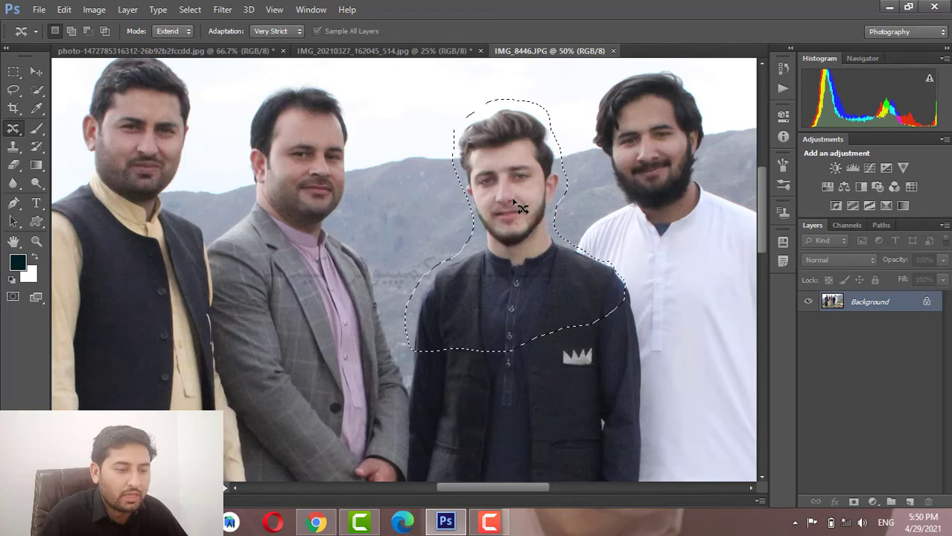
# Nudge the selected middle man upward in small drags, then deselect and zoom out
pyautogui.moveTo(520, 208); pyautogui.dragTo(514, 198)
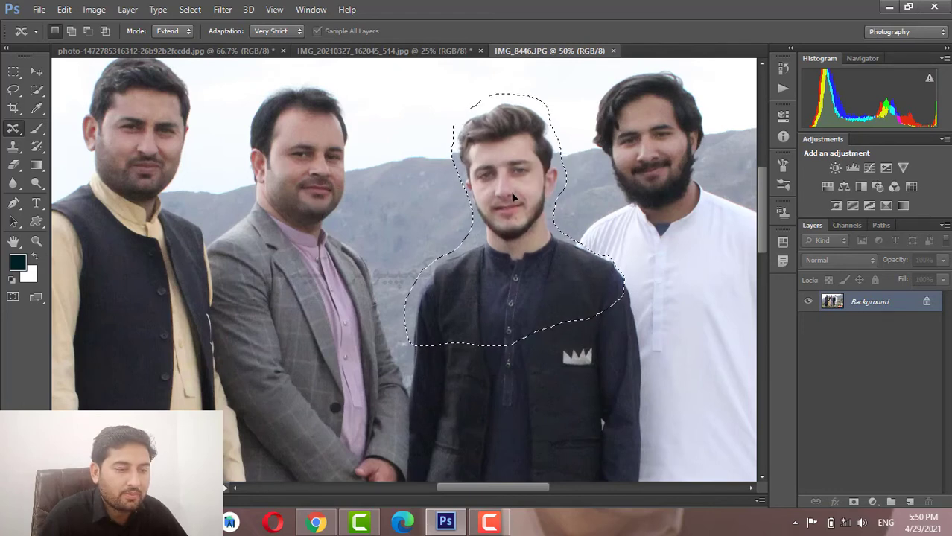
pyautogui.moveTo(513, 197); pyautogui.dragTo(512, 193)
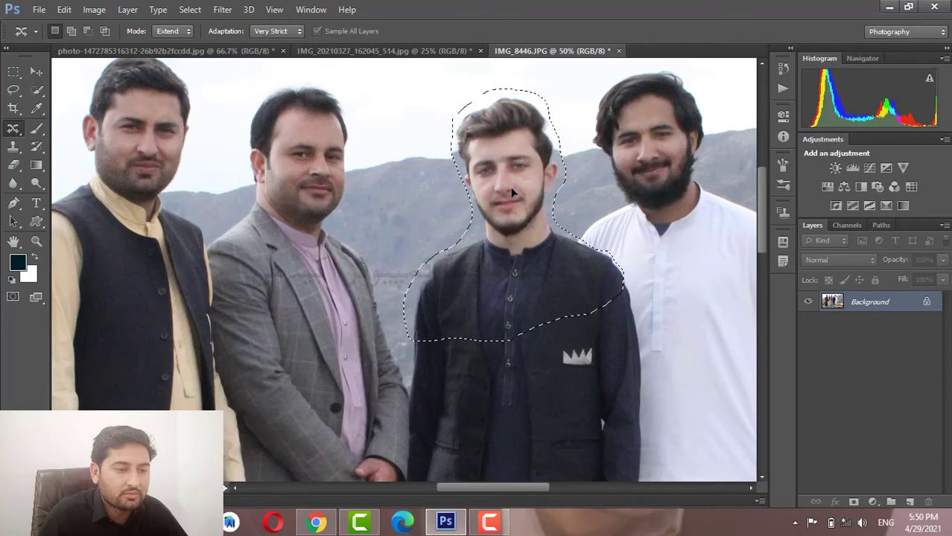
pyautogui.moveTo(513, 197); pyautogui.dragTo(512, 186)
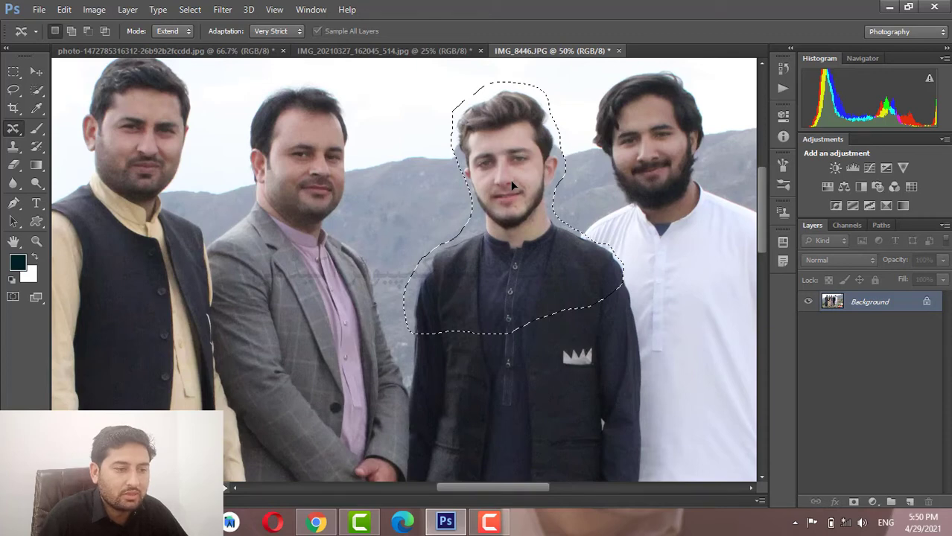
pyautogui.moveTo(513, 186); pyautogui.dragTo(513, 180)
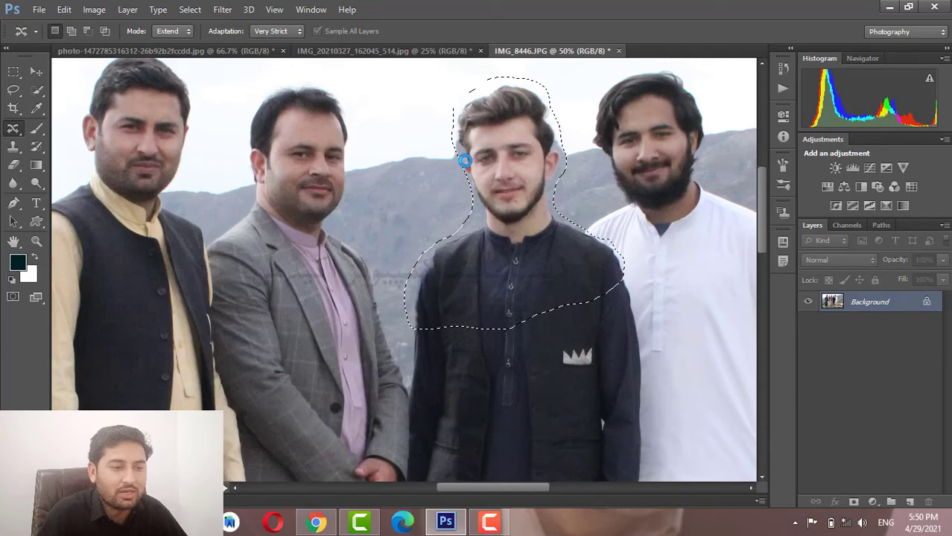
pyautogui.moveTo(502, 165); pyautogui.dragTo(501, 159)
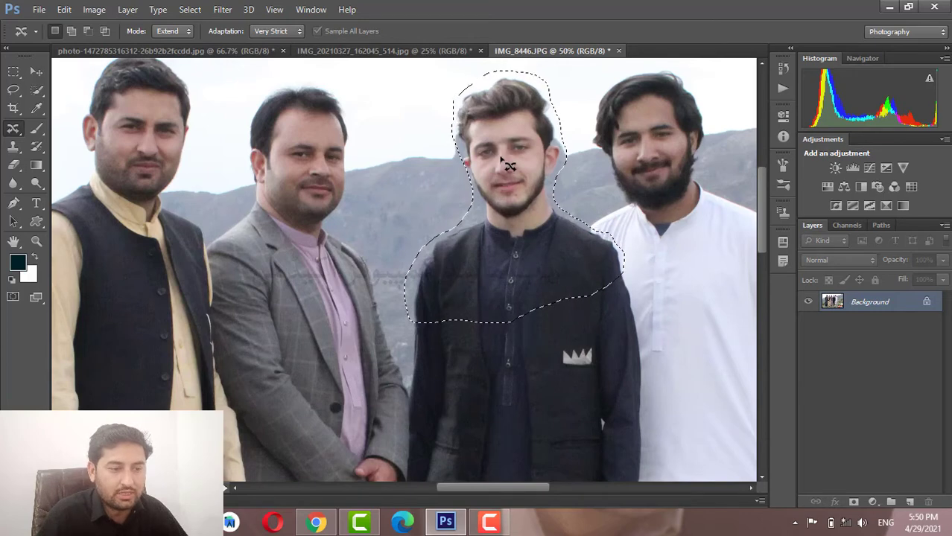
pyautogui.moveTo(501, 159); pyautogui.dragTo(502, 154)
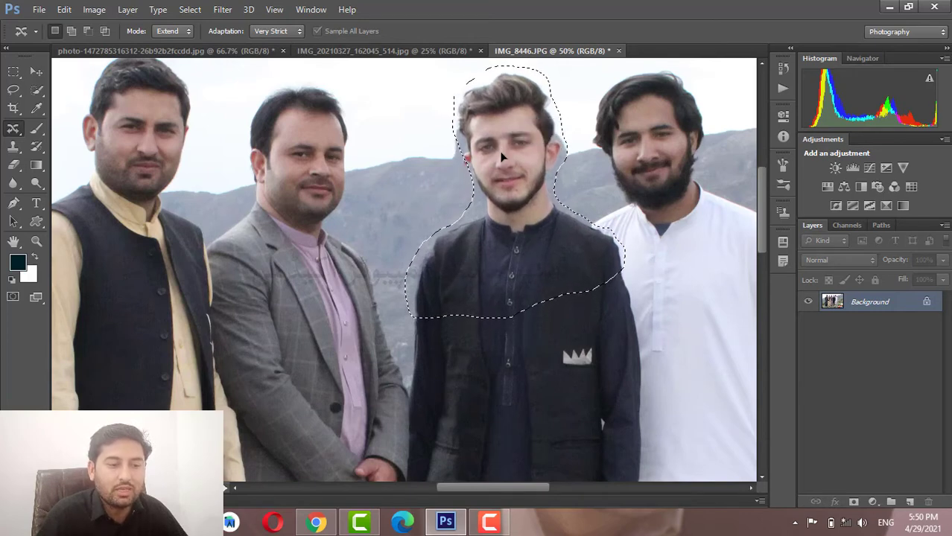
pyautogui.hotkey('ctrl', 'd')
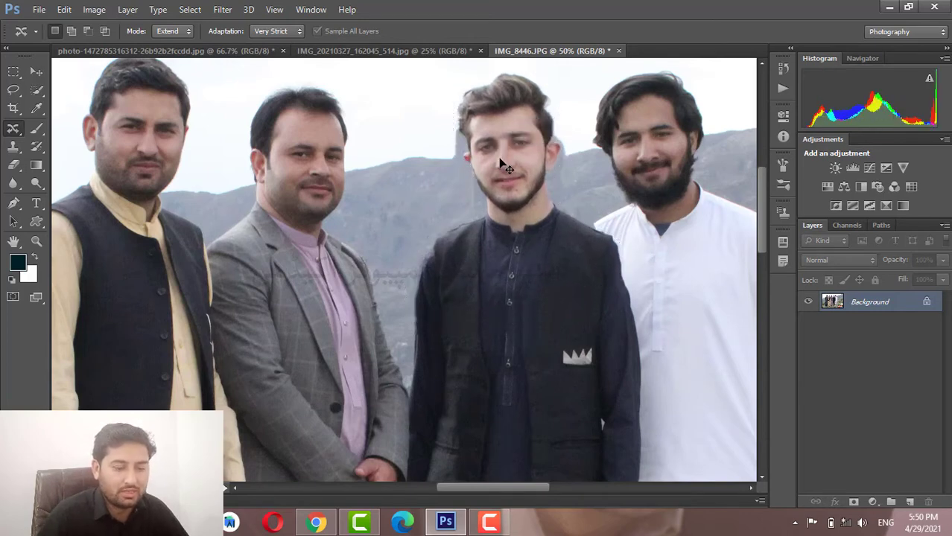
pyautogui.hotkey('ctrl', '-')
pyautogui.hotkey('ctrl', '-')
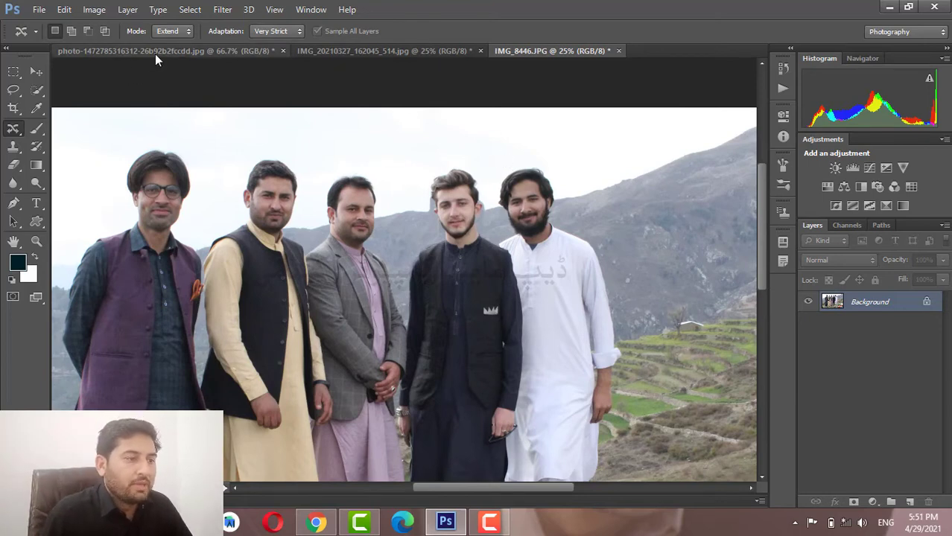
pyautogui.rightClick(15, 131)
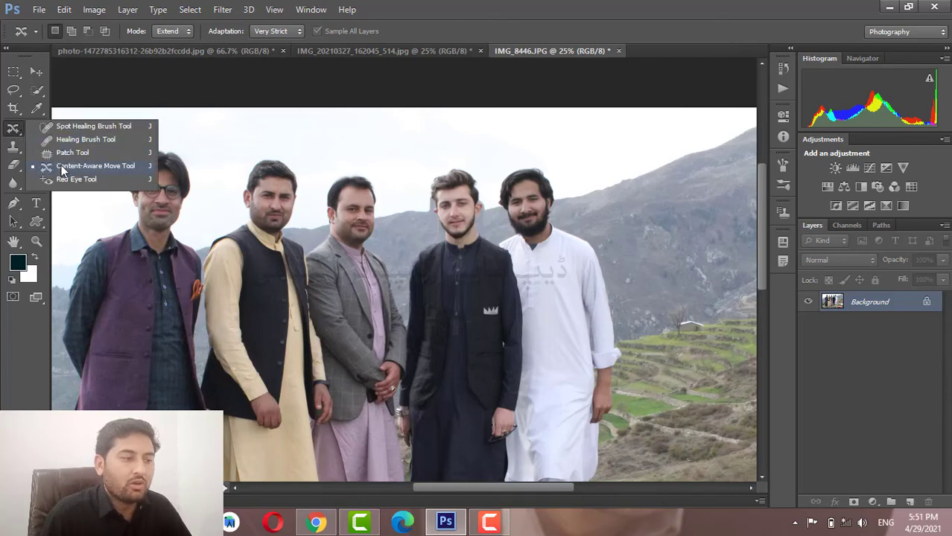
pyautogui.click(547, 5)
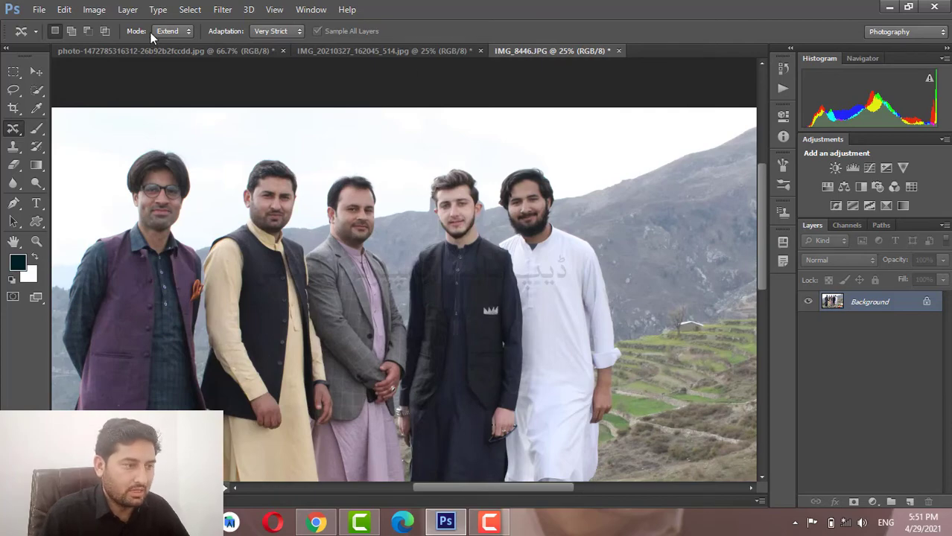
# Open the child-in-snow photo IMG_20210214_164215_918.jpg from the Desktop
pyautogui.click(39, 9)
pyautogui.click(60, 36)
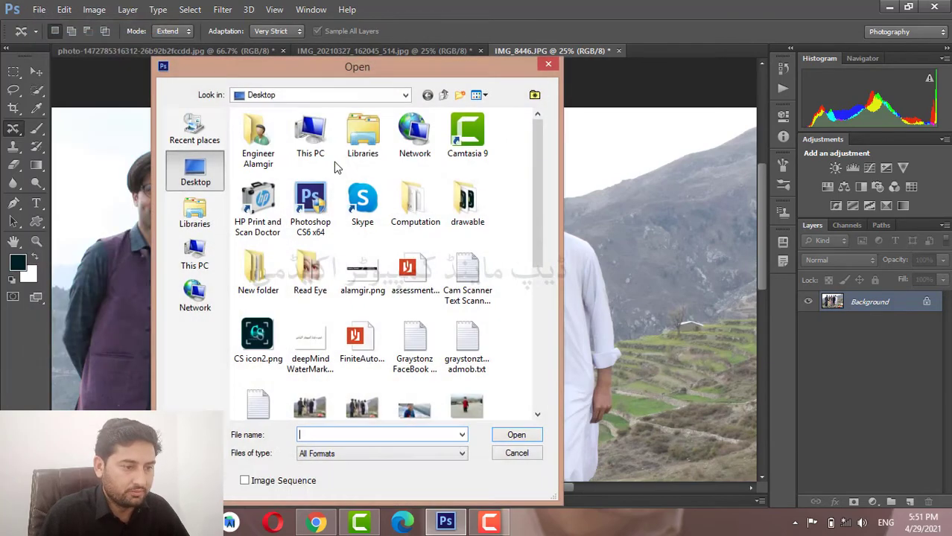
pyautogui.moveTo(540, 198); pyautogui.dragTo(542, 239)
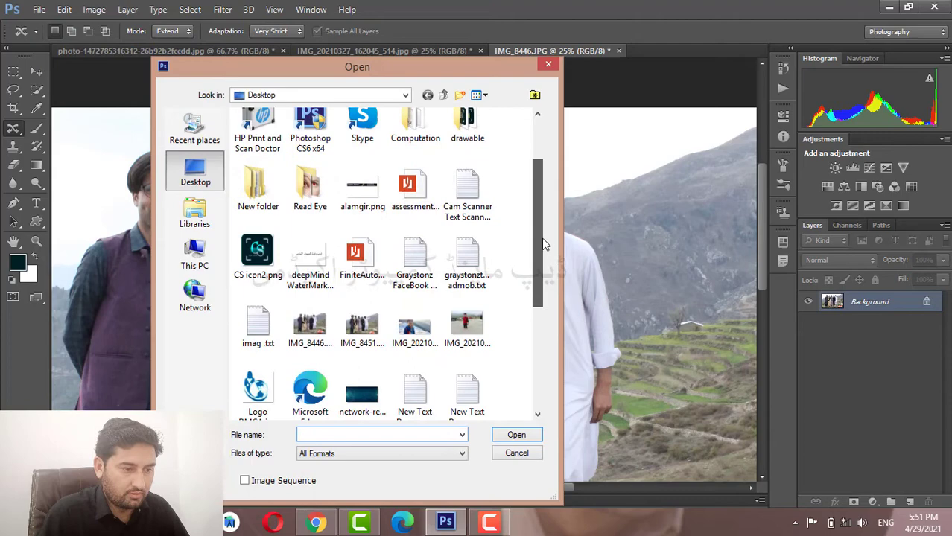
pyautogui.click(403, 315)
pyautogui.doubleClick(403, 316)
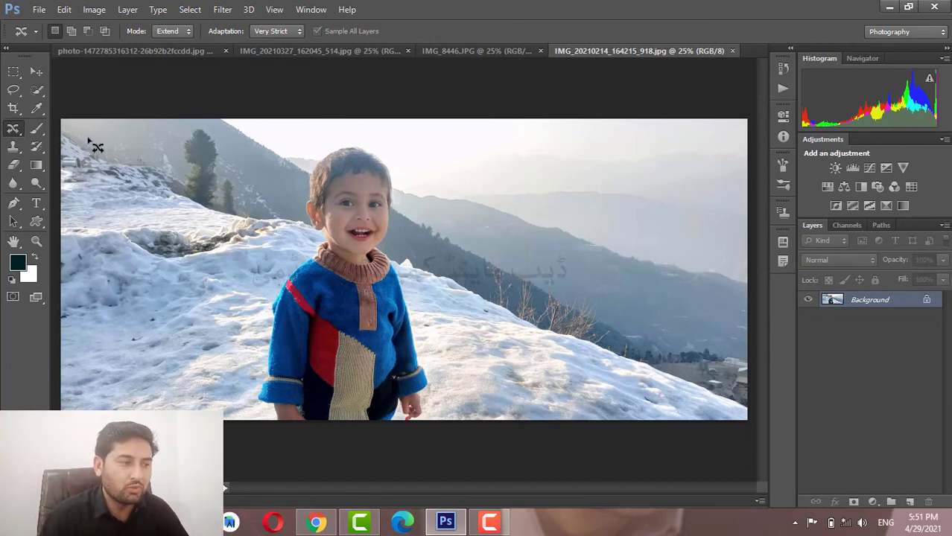
pyautogui.click(15, 110)
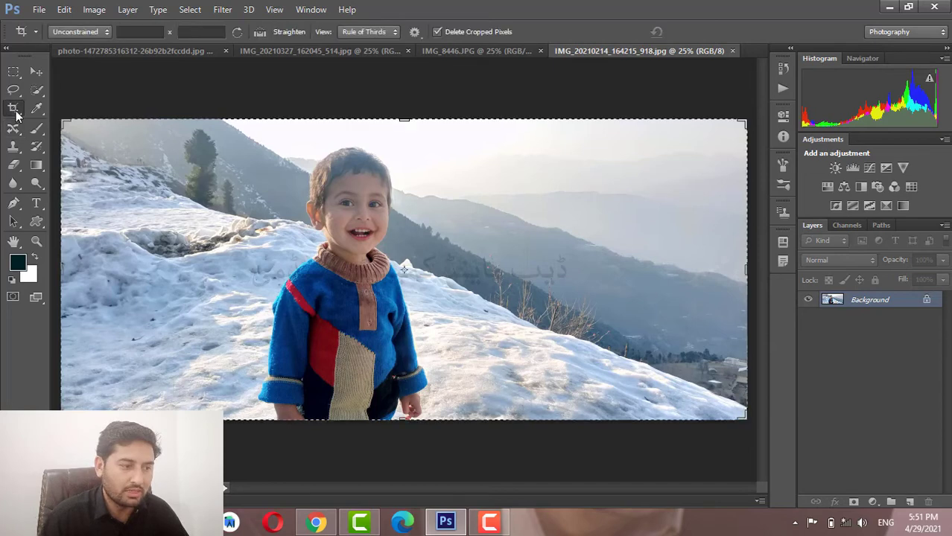
pyautogui.moveTo(63, 272); pyautogui.dragTo(183, 283)
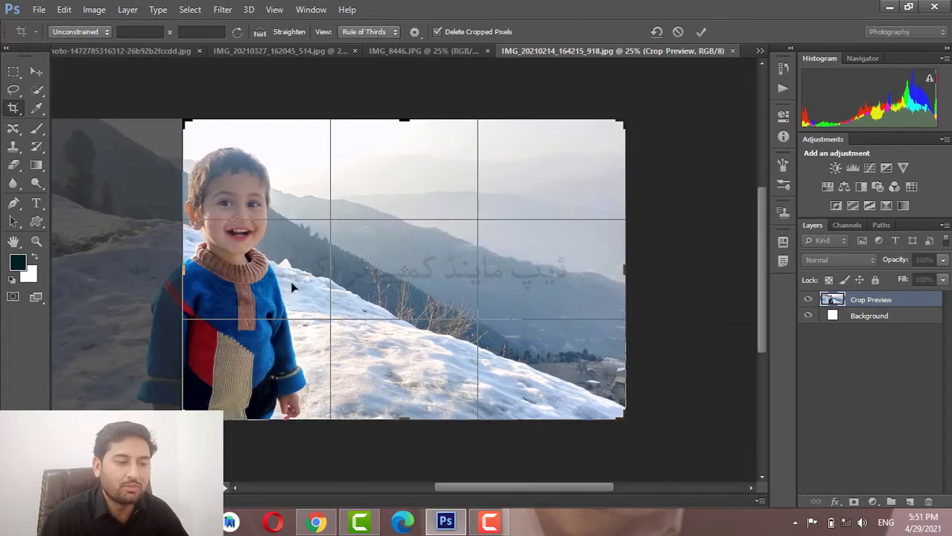
pyautogui.moveTo(622, 266); pyautogui.dragTo(447, 283)
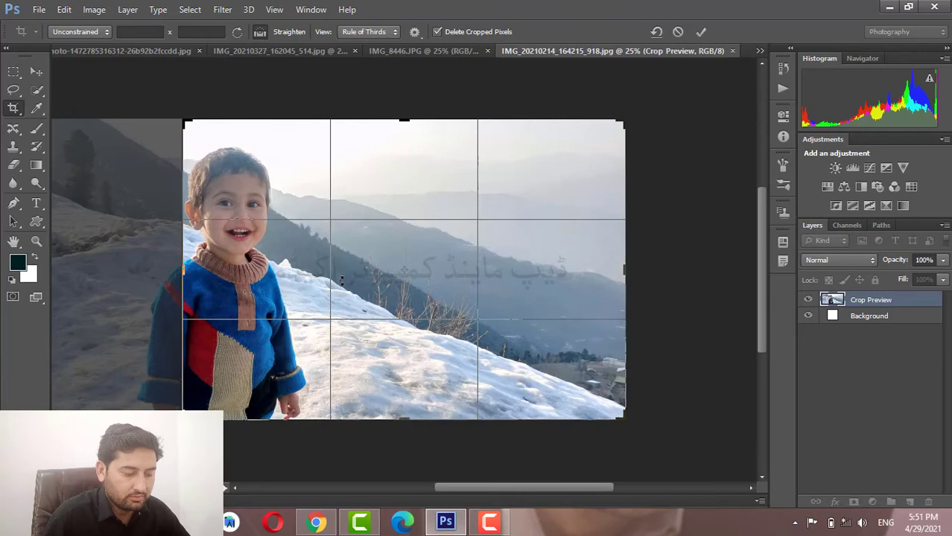
pyautogui.hotkey('ctrl', 'z')
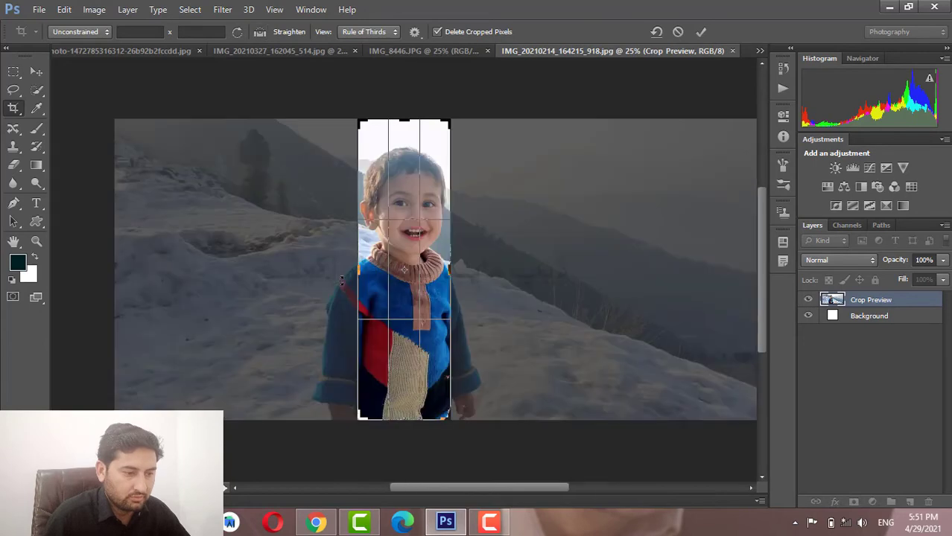
pyautogui.press('Return')
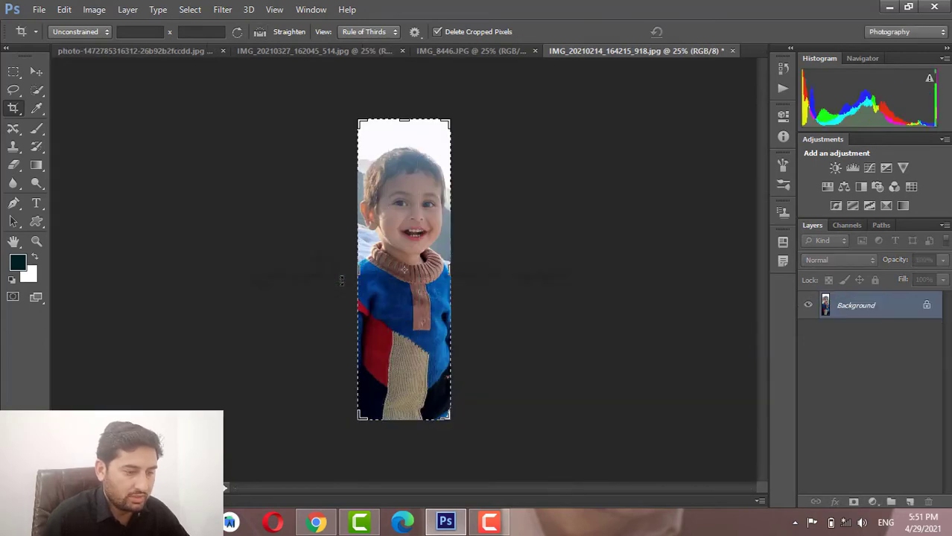
pyautogui.hotkey('ctrl', 'z')
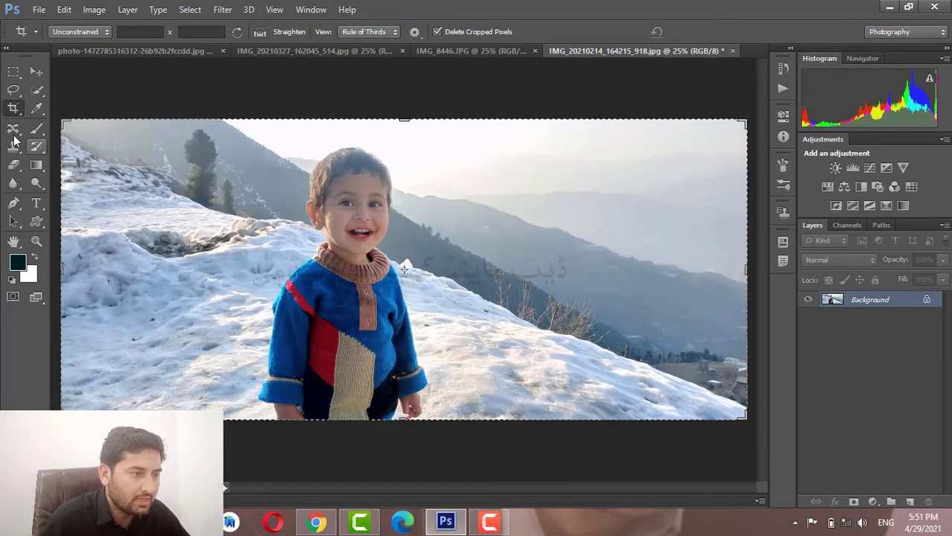
# Convert the snow photo's locked Background into an editable layer named Layer 0
pyautogui.click(65, 10)
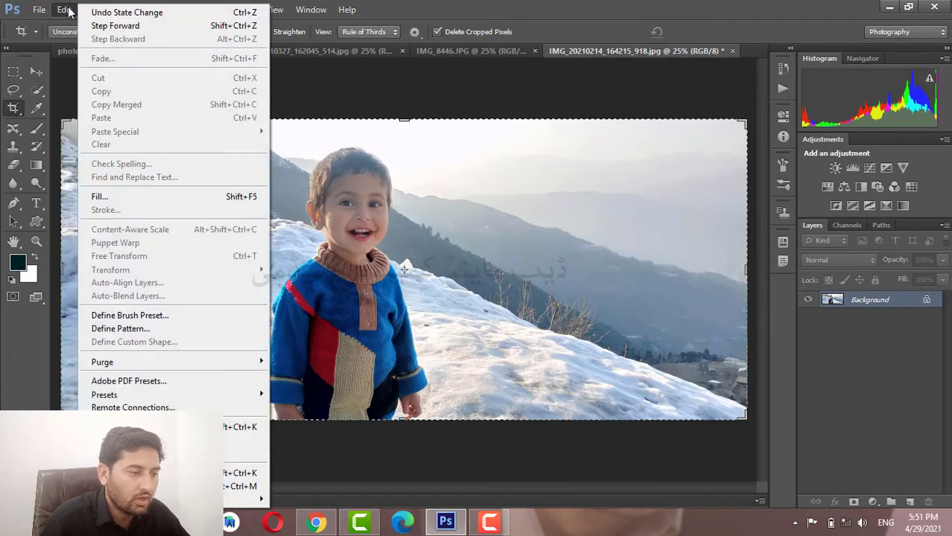
pyautogui.click(399, 202)
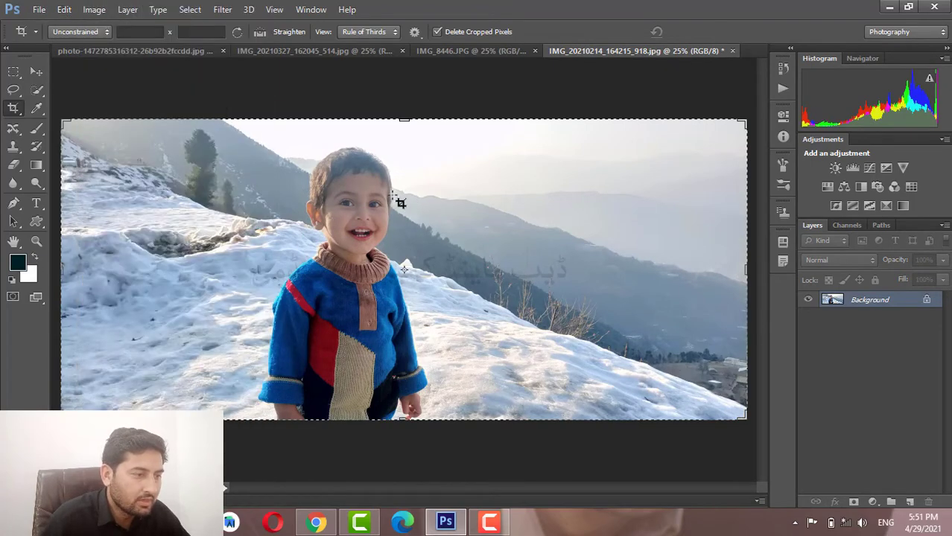
pyautogui.click(13, 92)
pyautogui.click(73, 12)
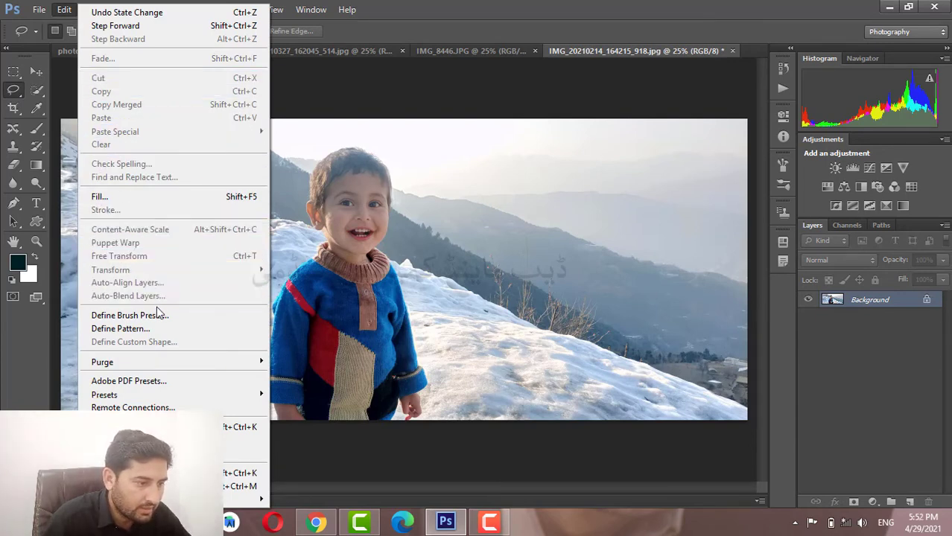
pyautogui.click(311, 280)
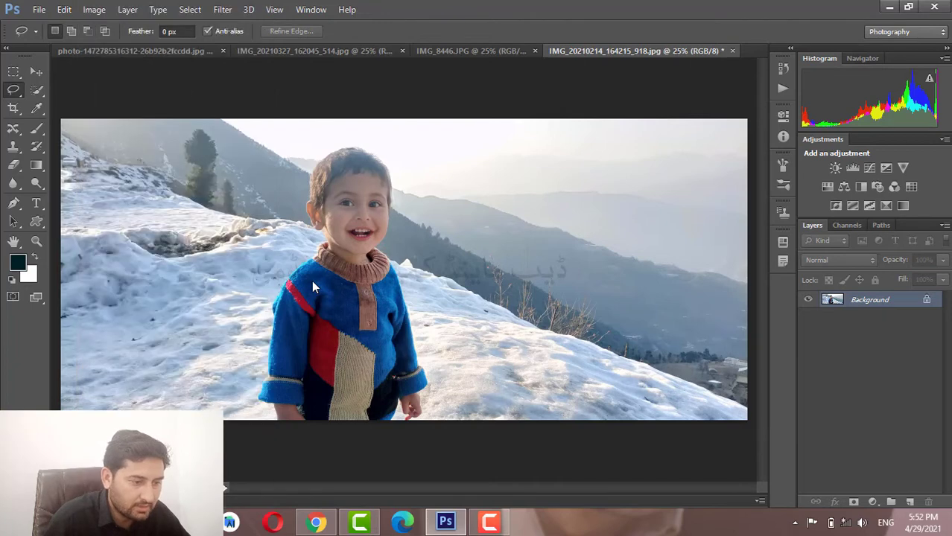
pyautogui.doubleClick(901, 301)
pyautogui.click(593, 164)
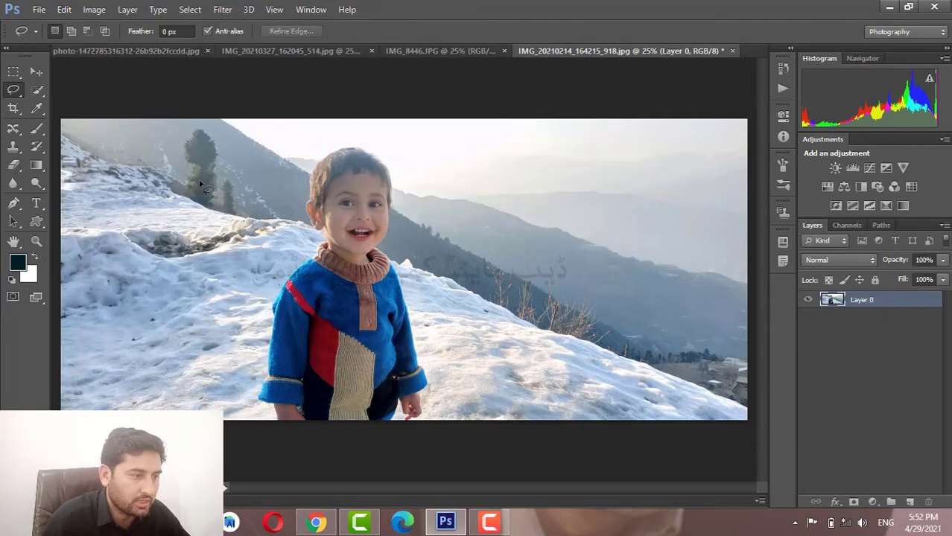
pyautogui.click(65, 9)
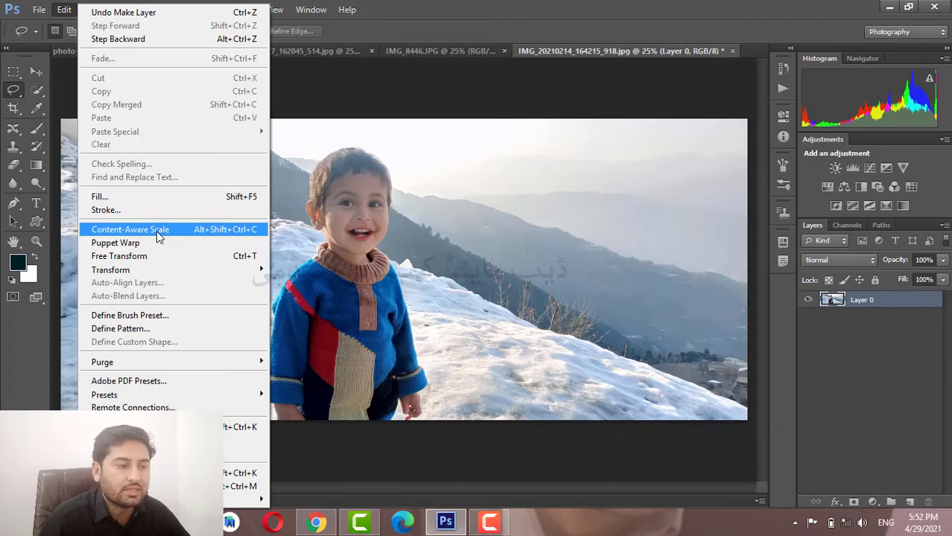
# Content-Aware Scale Layer 0 narrower from the left, right and top-left handles, then apply
pyautogui.click(157, 237)
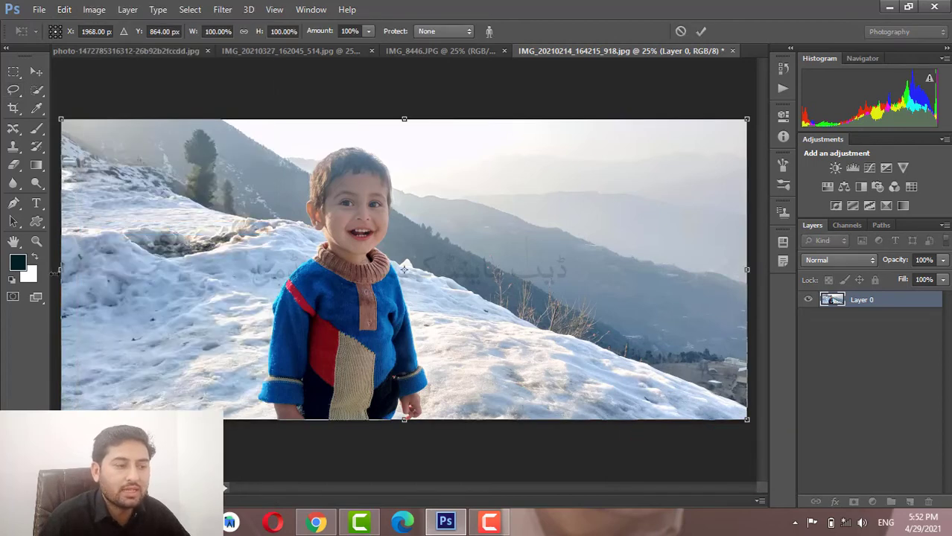
pyautogui.moveTo(58, 270); pyautogui.dragTo(214, 277)
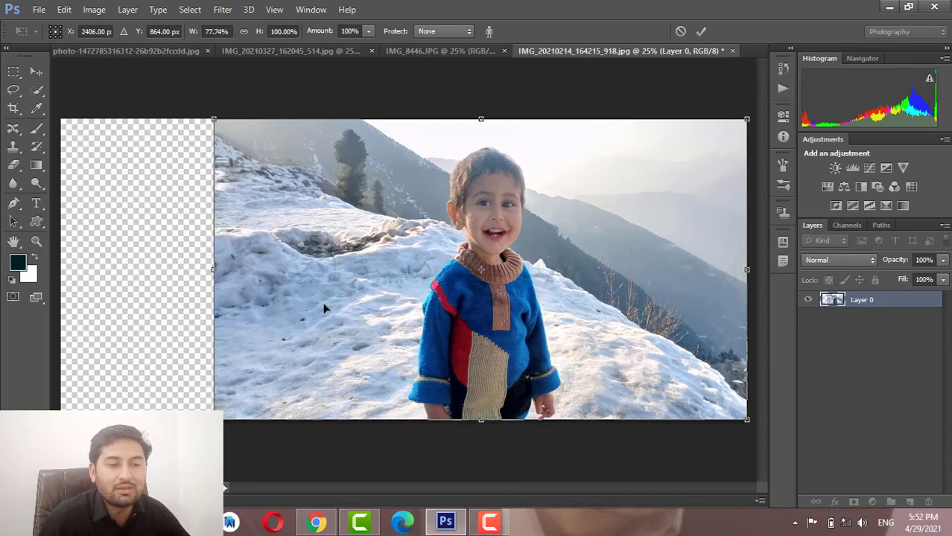
pyautogui.moveTo(747, 269); pyautogui.dragTo(650, 272)
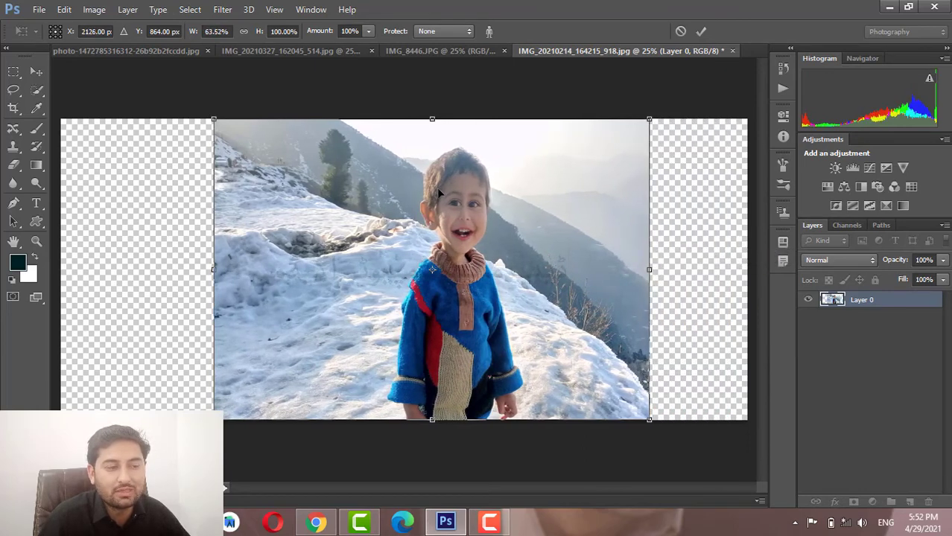
pyautogui.moveTo(220, 124)
pyautogui.mouseDown()
pyautogui.moveTo(266, 132)
pyautogui.moveTo(175, 105)
pyautogui.mouseUp()
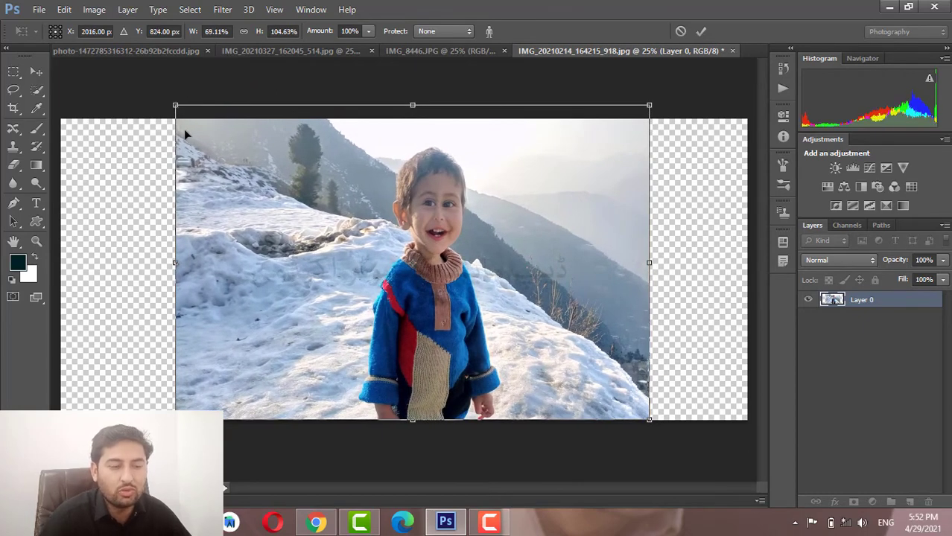
pyautogui.press('l')
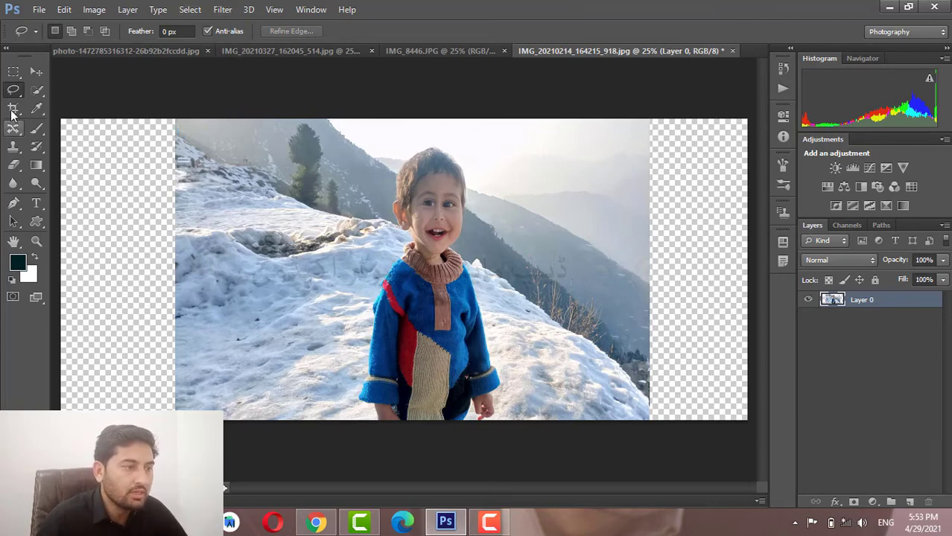
# Select the Content-Aware Move tool and close the snow photo without saving
pyautogui.rightClick(15, 94)
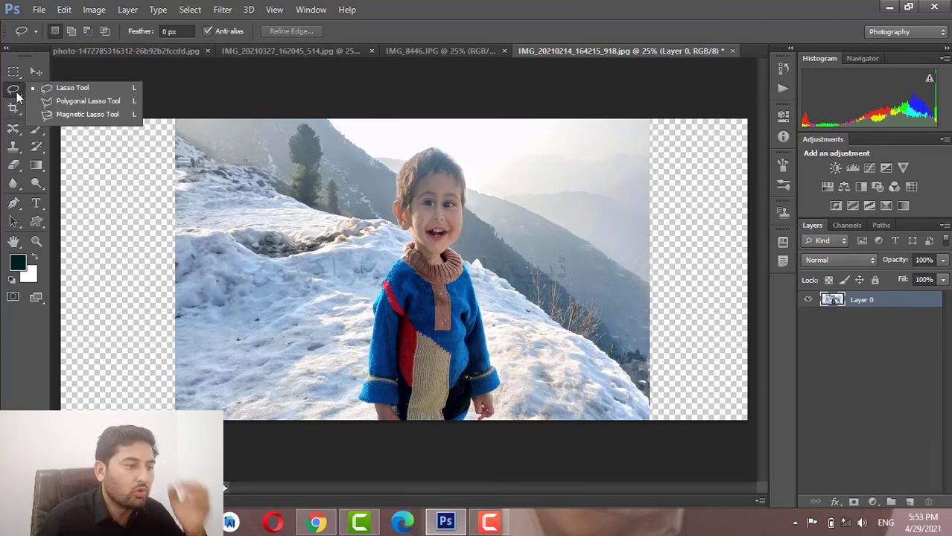
pyautogui.click(12, 135)
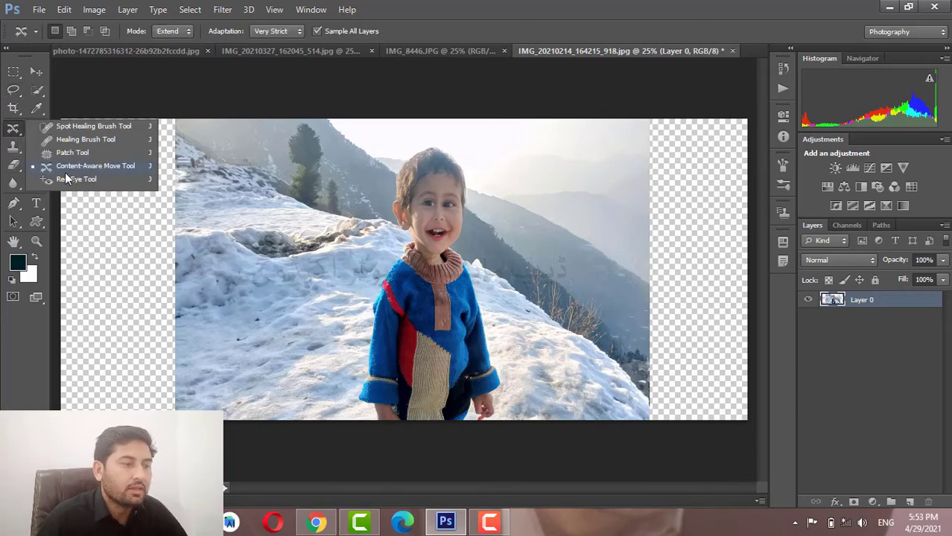
pyautogui.click(102, 163)
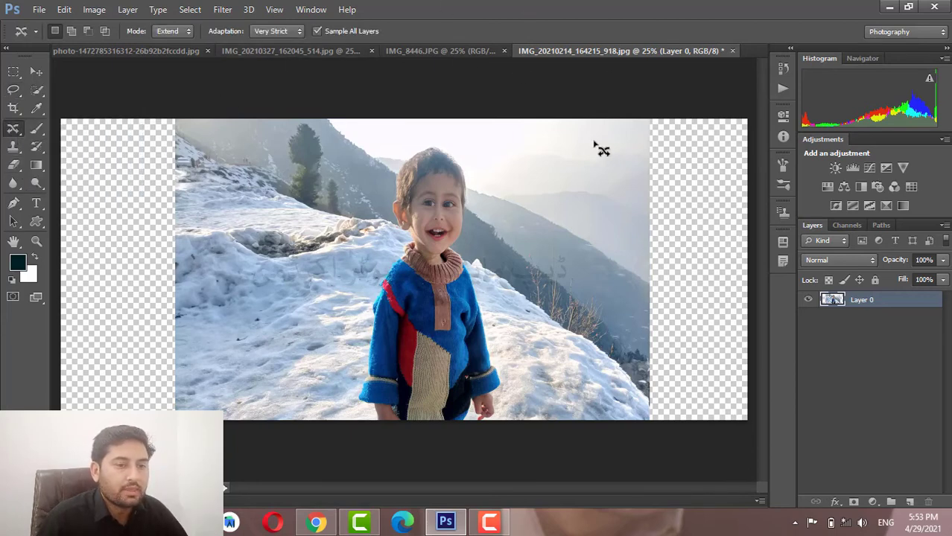
pyautogui.click(731, 51)
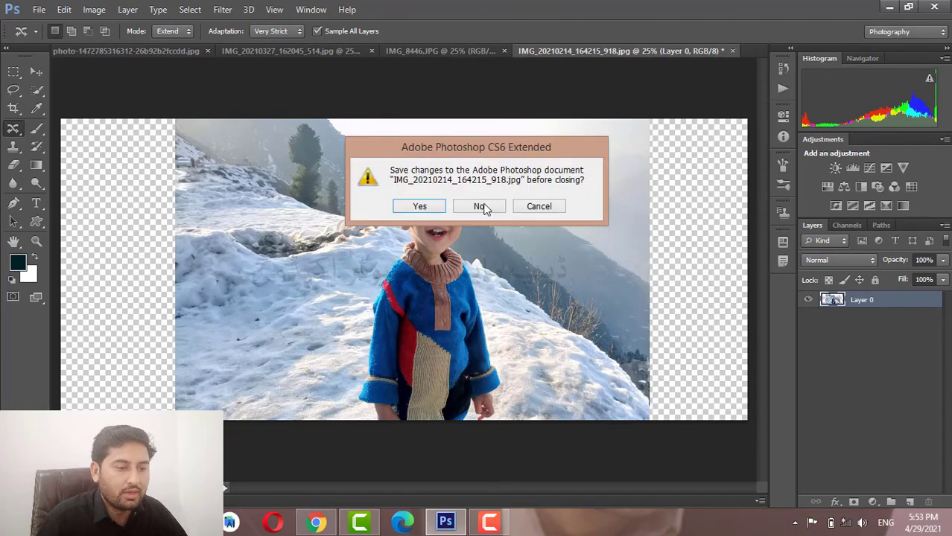
pyautogui.click(472, 206)
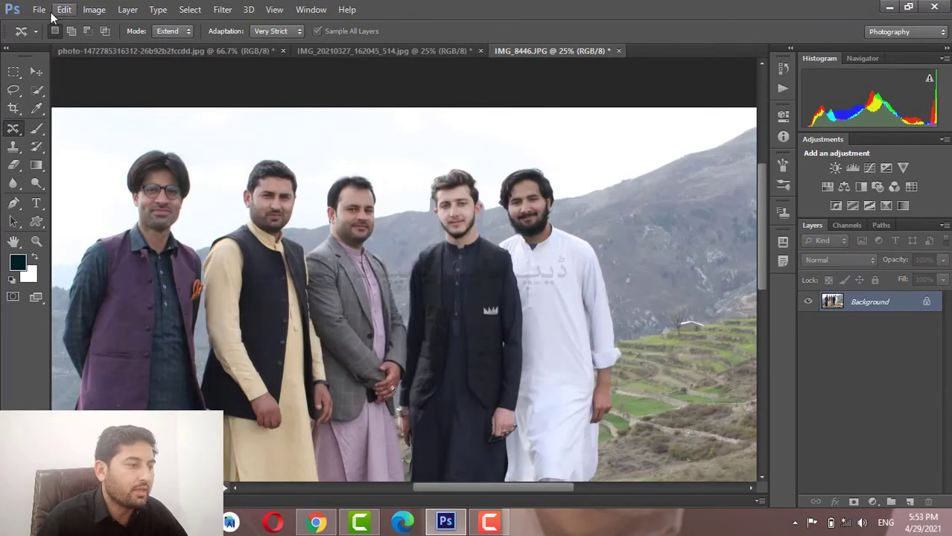
# Open all seven images in the Read Eye folder at once
pyautogui.click(38, 10)
pyautogui.click(54, 38)
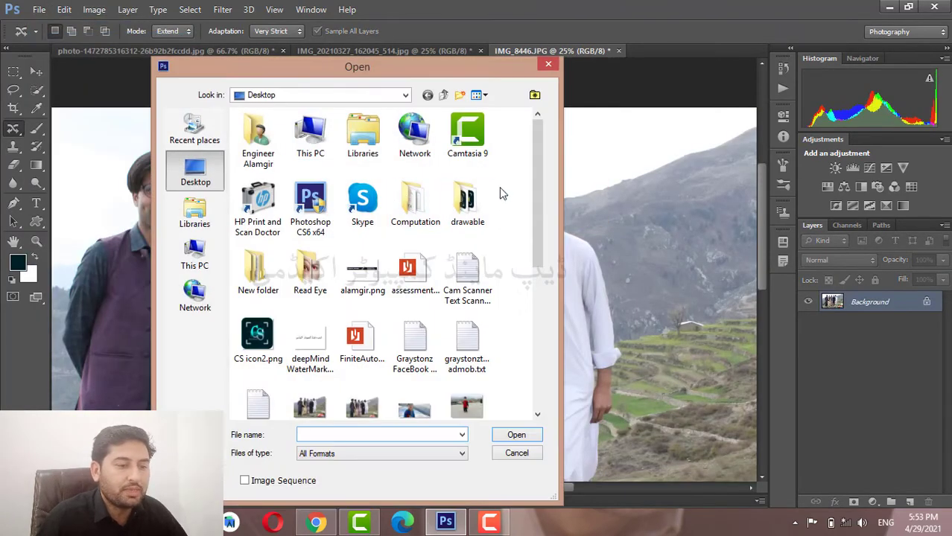
pyautogui.moveTo(539, 181); pyautogui.dragTo(543, 211)
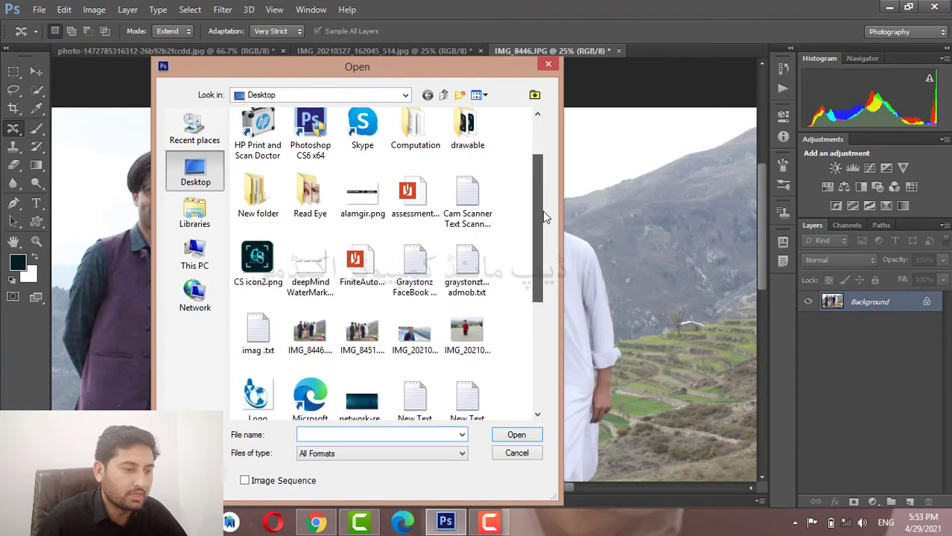
pyautogui.doubleClick(310, 200)
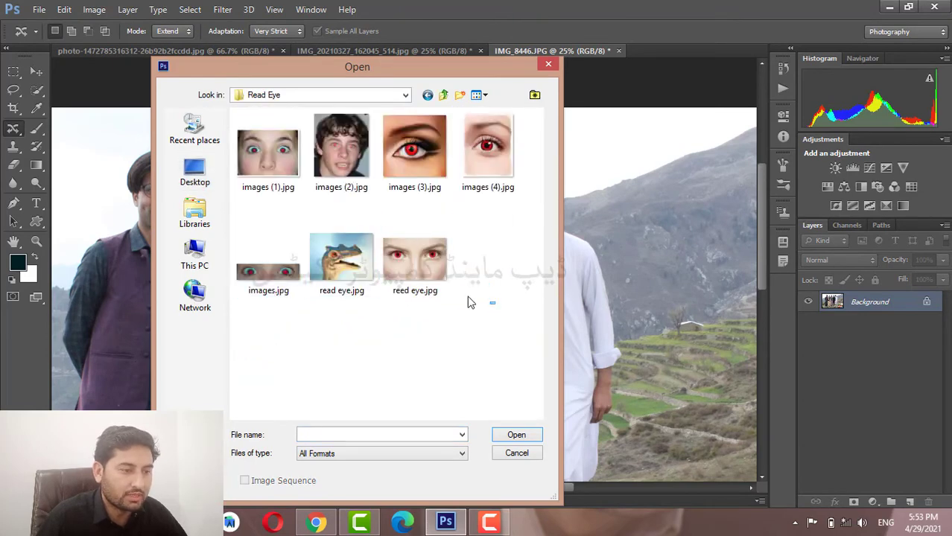
pyautogui.moveTo(469, 301); pyautogui.dragTo(272, 139)
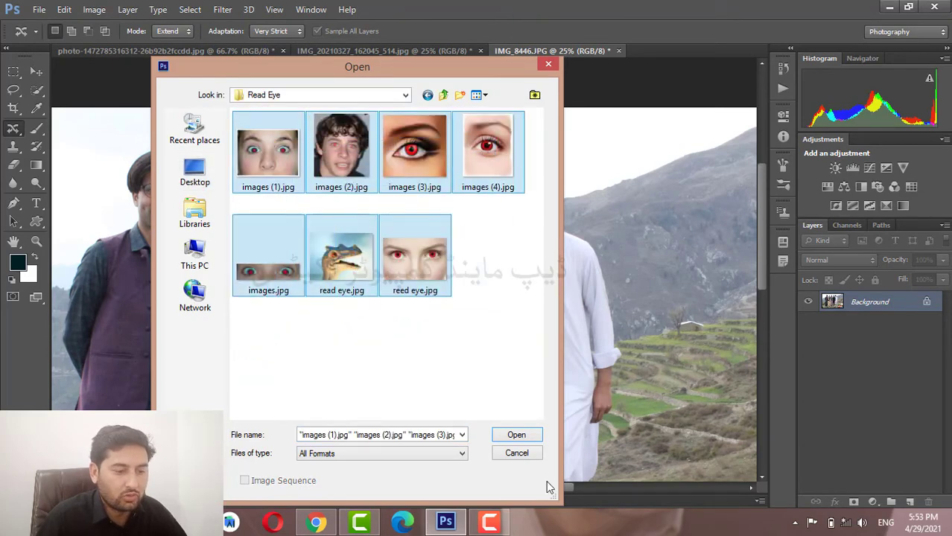
pyautogui.click(519, 436)
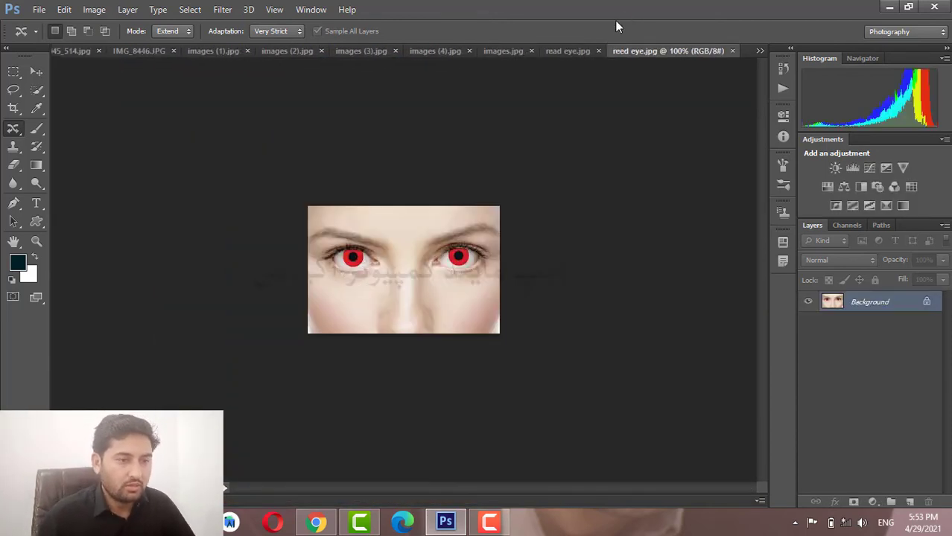
# Zoom read eye.jpg to 200% and darken the dinosaur's red eye with the Red Eye Tool
pyautogui.click(571, 54)
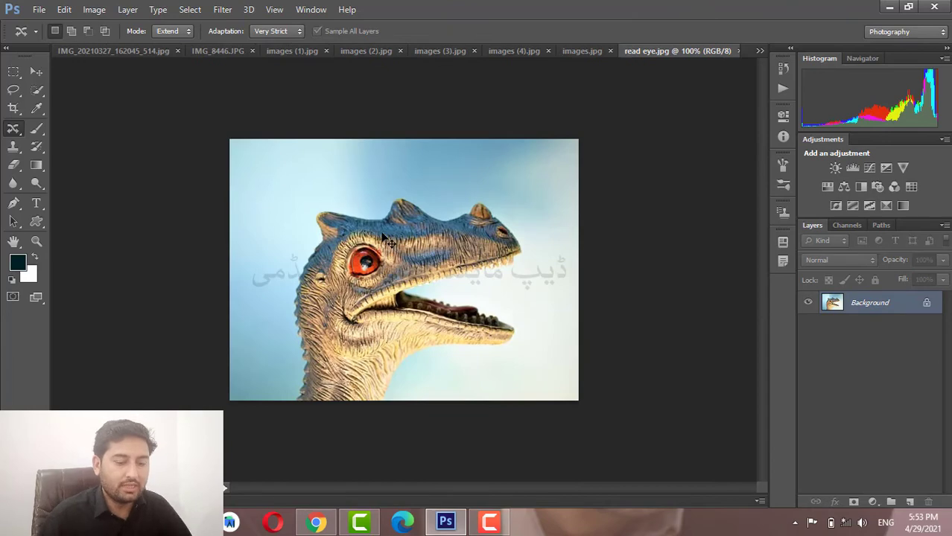
pyautogui.hotkey('ctrl', '+')
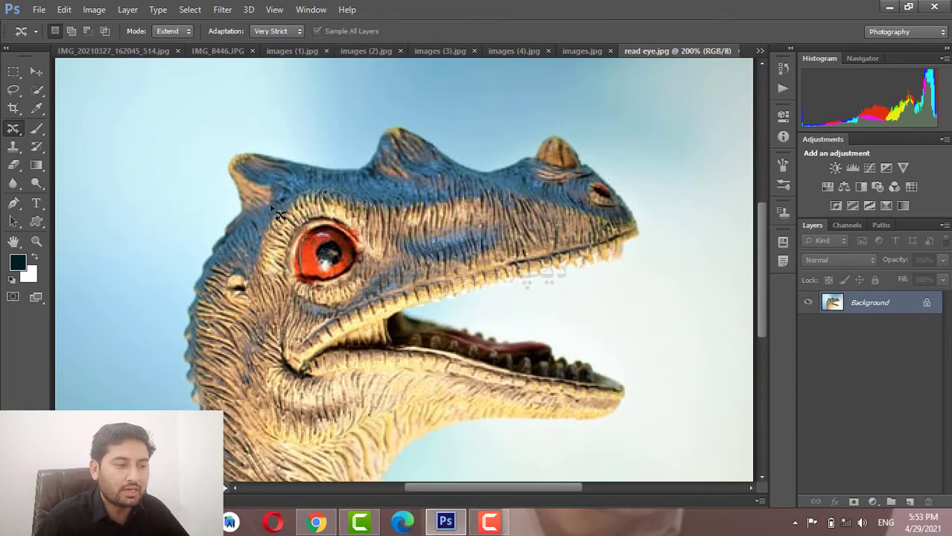
pyautogui.rightClick(21, 135)
pyautogui.click(64, 179)
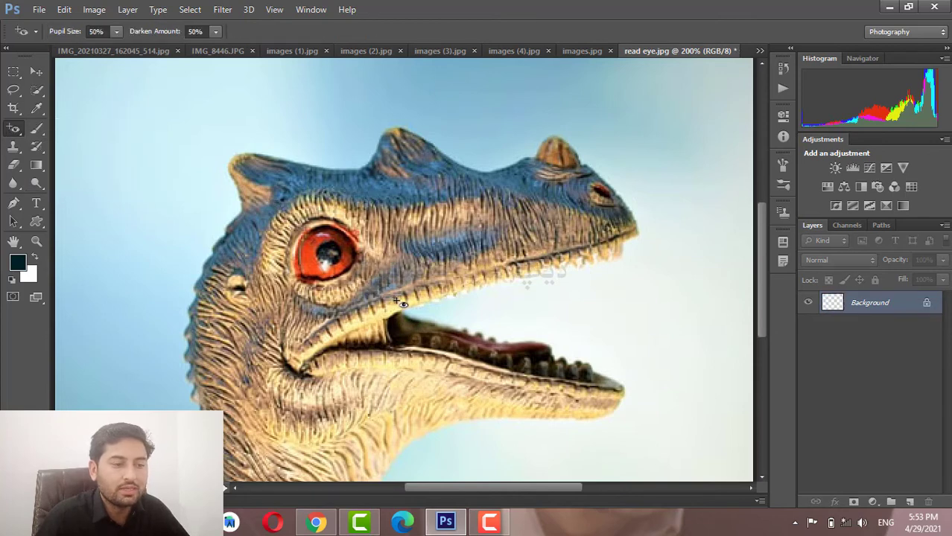
pyautogui.click(335, 260)
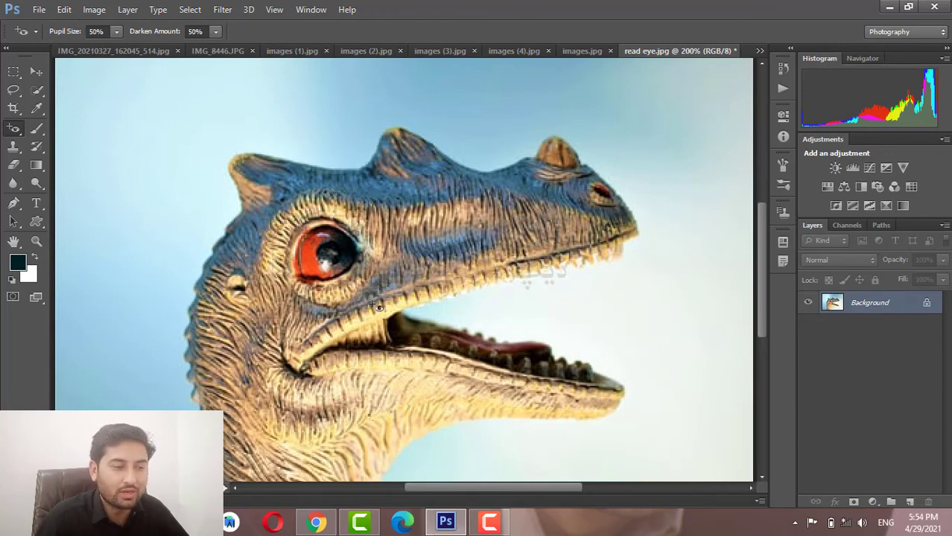
pyautogui.click(345, 285)
pyautogui.click(307, 237)
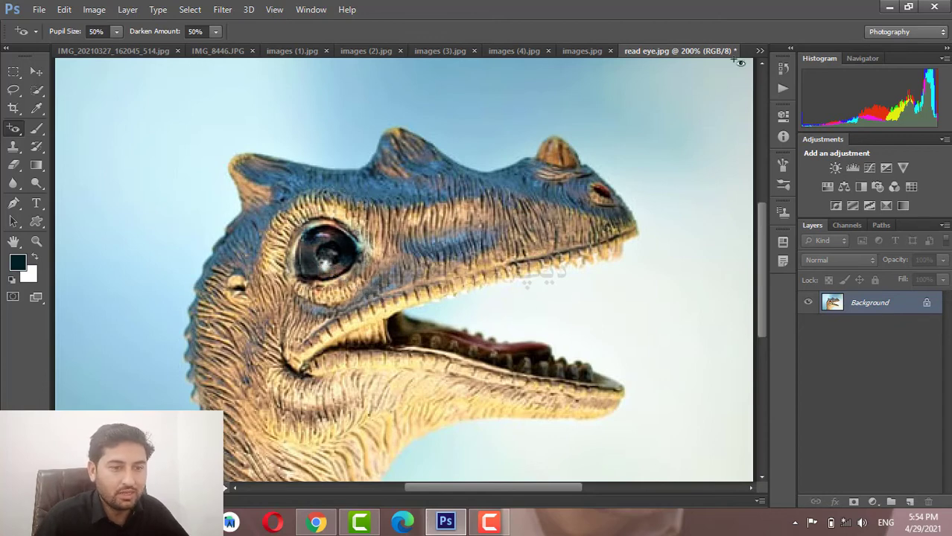
# Float the read eye.jpg window and close it without saving
pyautogui.moveTo(707, 52)
pyautogui.mouseDown()
pyautogui.moveTo(770, 58)
pyautogui.moveTo(350, 93)
pyautogui.mouseUp()
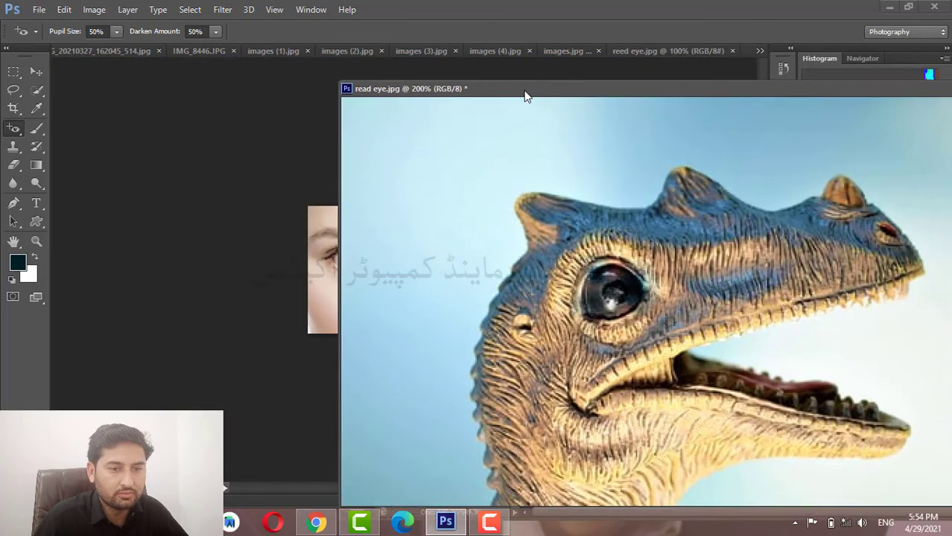
pyautogui.click(835, 89)
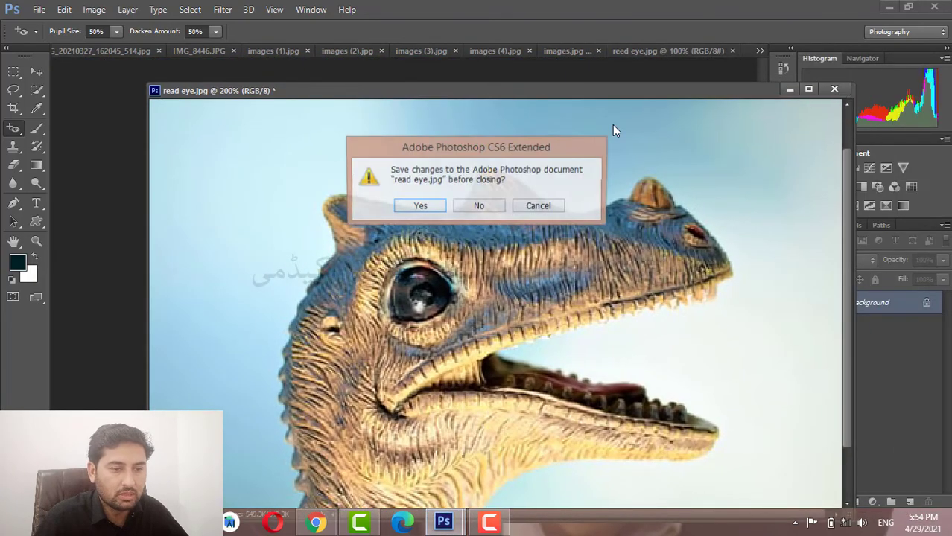
pyautogui.click(480, 206)
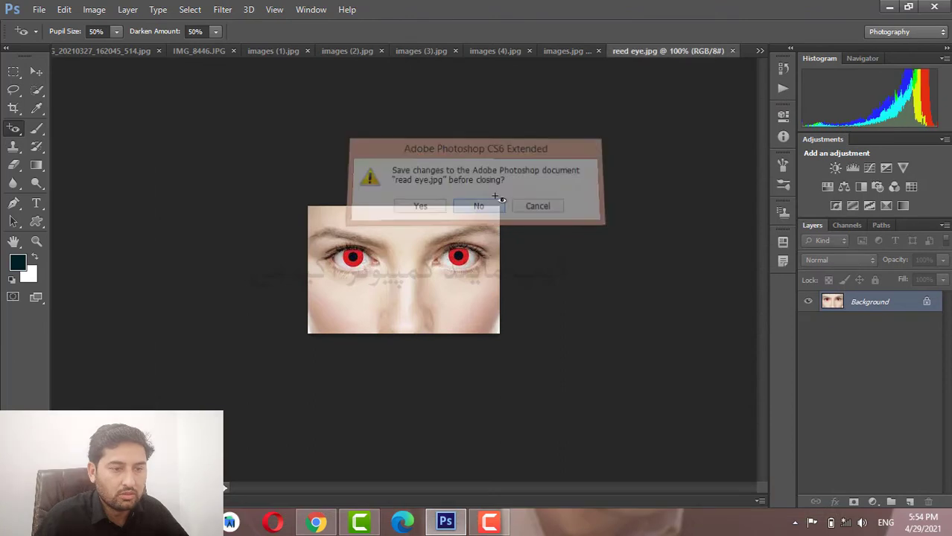
# Close reed eye.jpg, fix both red pupils in images.jpg, and close it unsaved
pyautogui.click(733, 51)
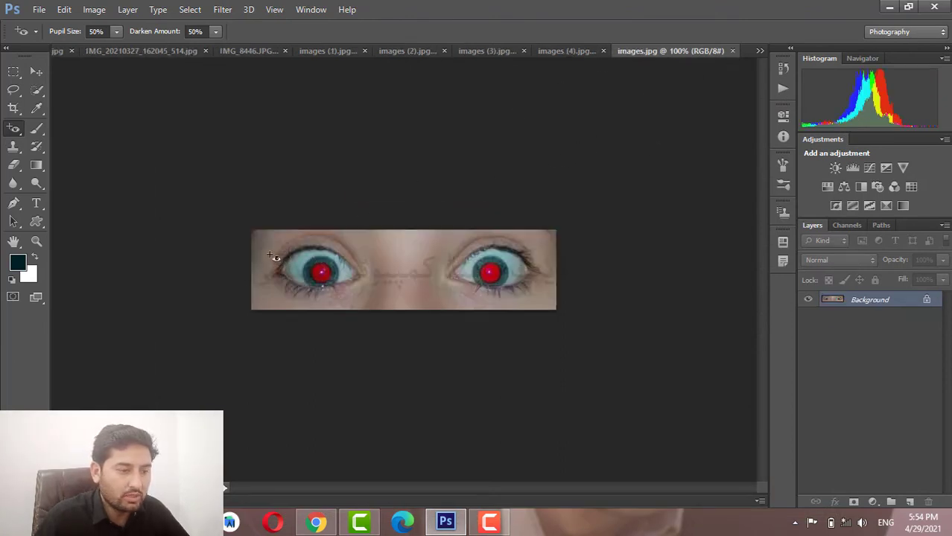
pyautogui.moveTo(279, 246); pyautogui.dragTo(373, 299)
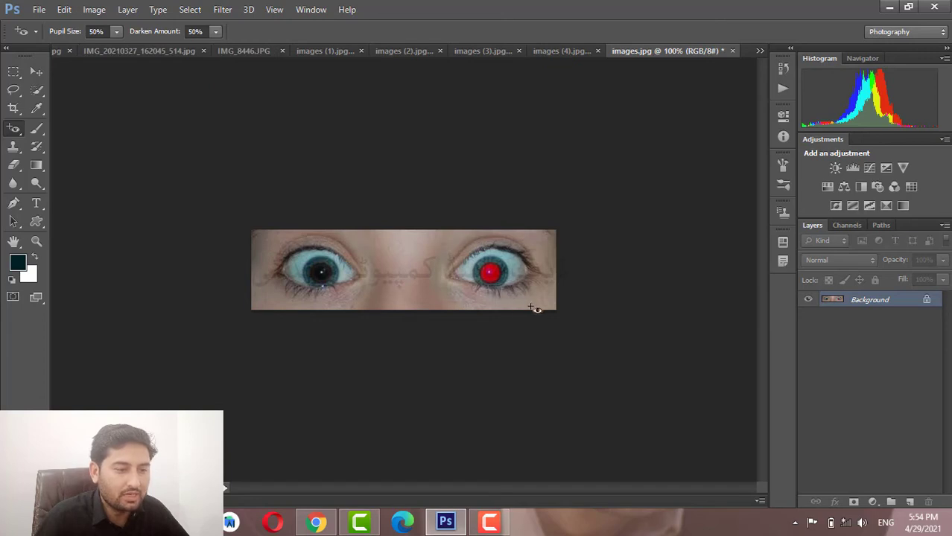
pyautogui.moveTo(533, 309); pyautogui.dragTo(533, 303)
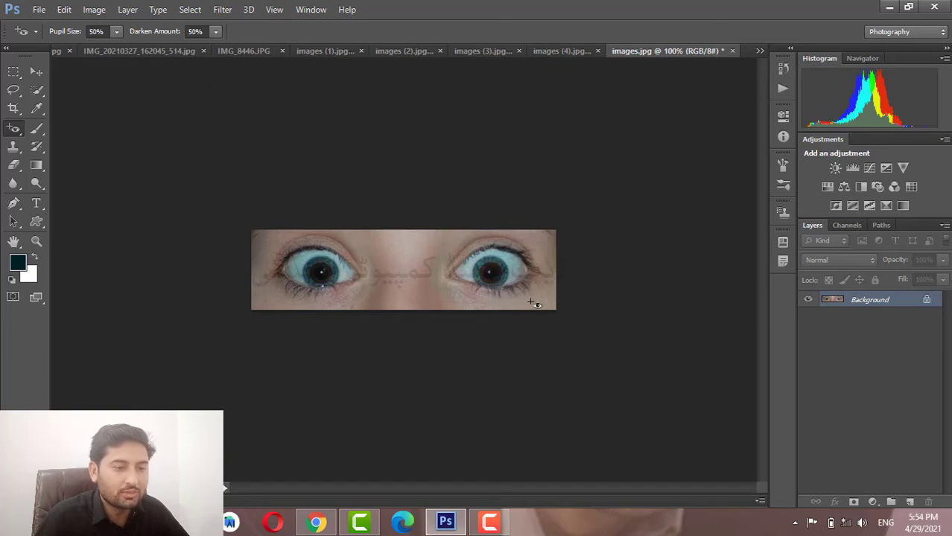
pyautogui.click(732, 51)
pyautogui.click(478, 207)
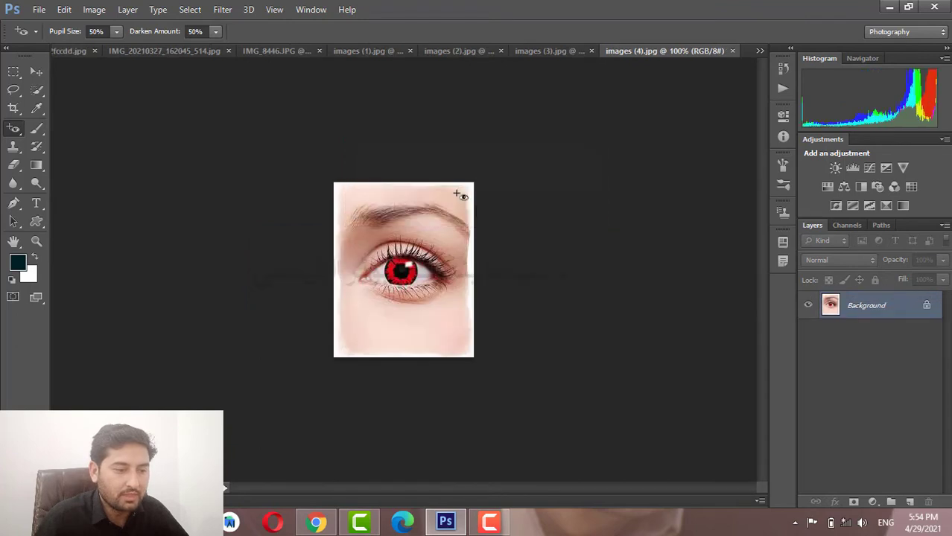
# Darken the red pupil in images (4).jpg, undoing stray fixes, then close it unsaved
pyautogui.moveTo(400, 267); pyautogui.dragTo(406, 278)
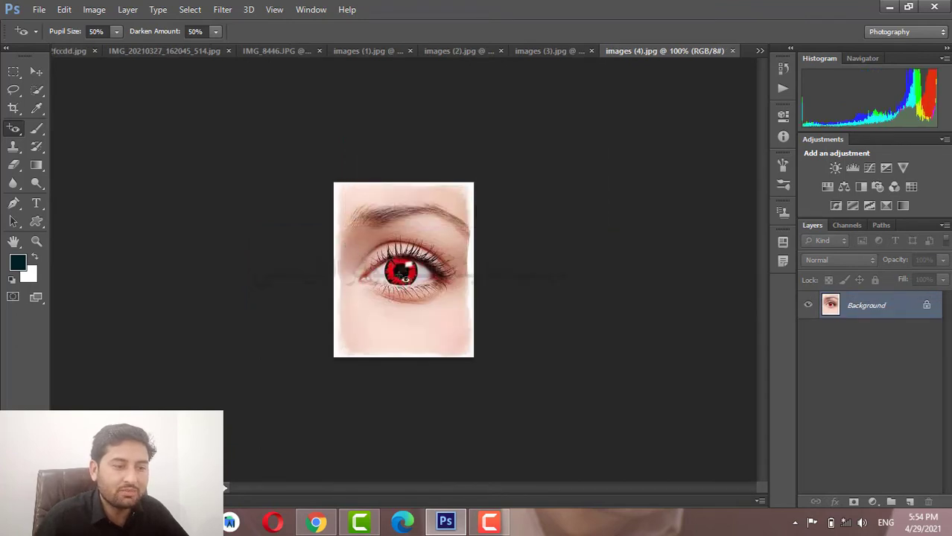
pyautogui.click(390, 274)
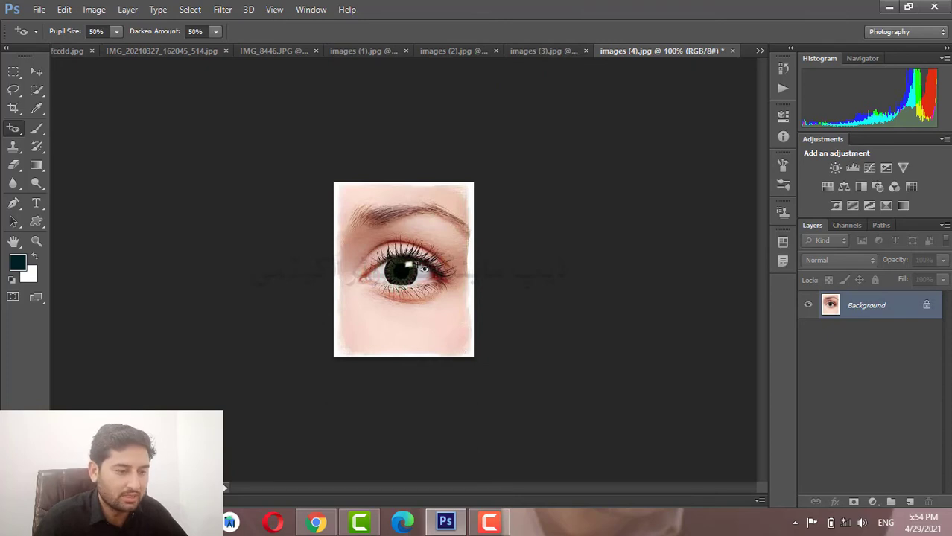
pyautogui.hotkey('ctrl', 'z')
pyautogui.moveTo(366, 287); pyautogui.dragTo(455, 310)
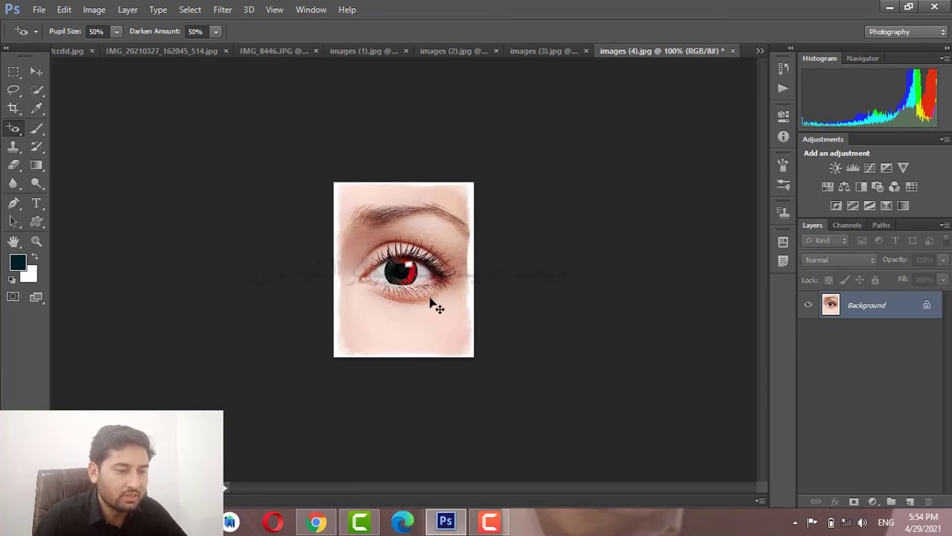
pyautogui.click(403, 276)
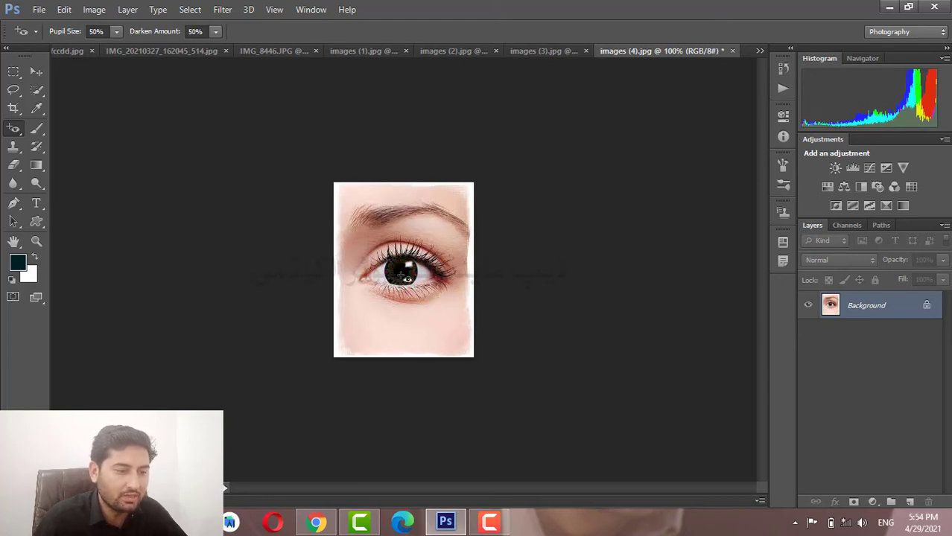
pyautogui.click(439, 280)
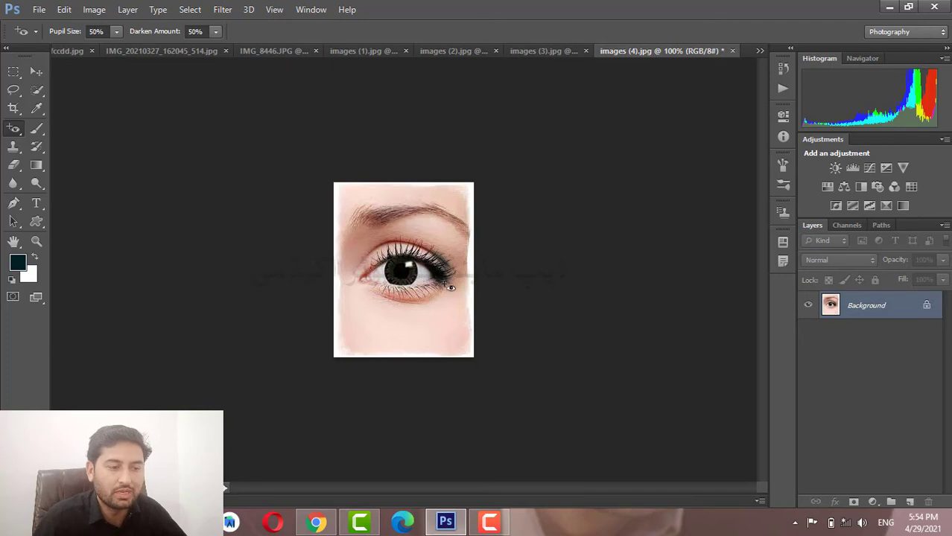
pyautogui.hotkey('ctrl', 'z')
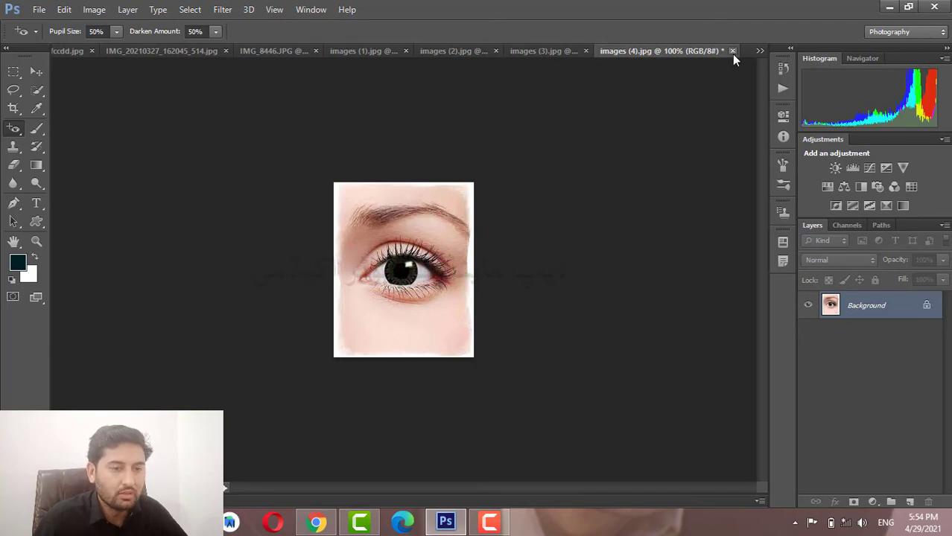
pyautogui.click(732, 51)
pyautogui.click(481, 205)
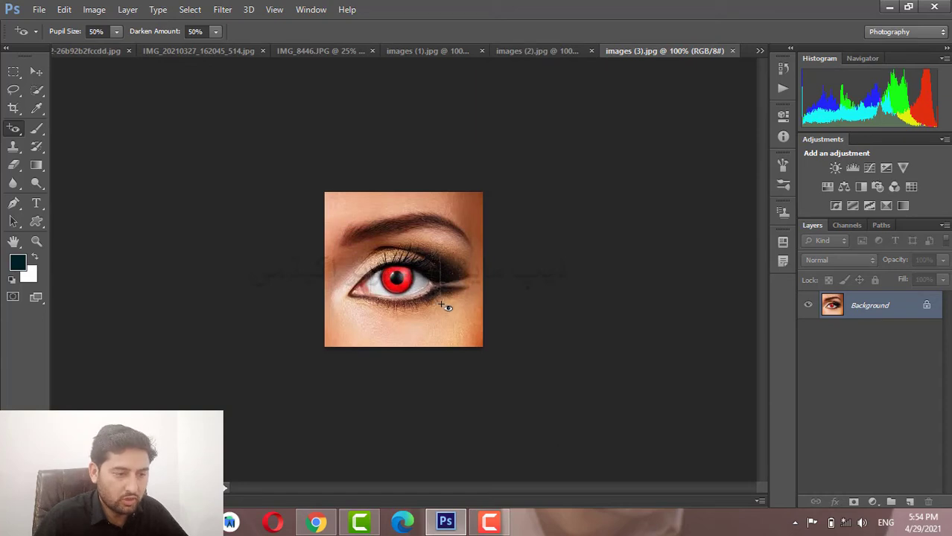
# Darken the red pupil in images (3).jpg with the Red Eye Tool, then close it unsaved
pyautogui.click(398, 281)
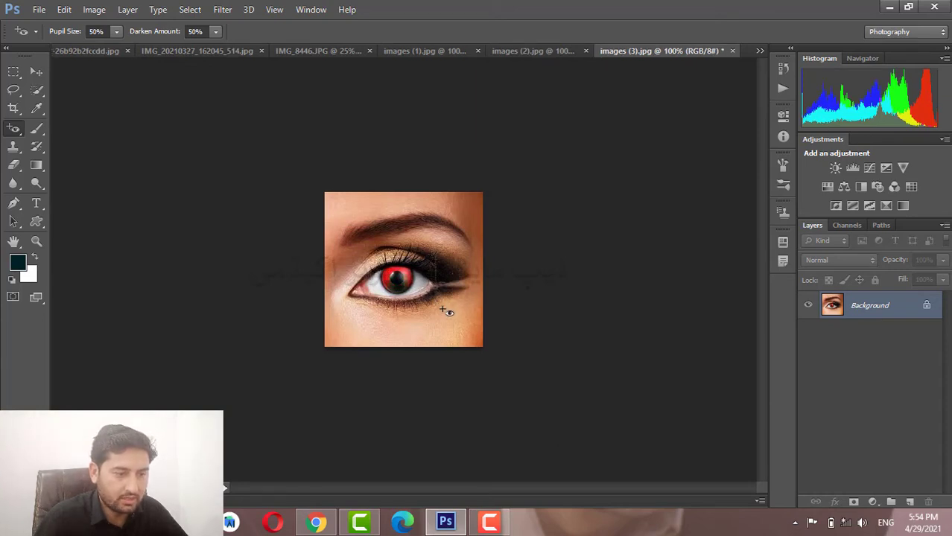
pyautogui.click(405, 278)
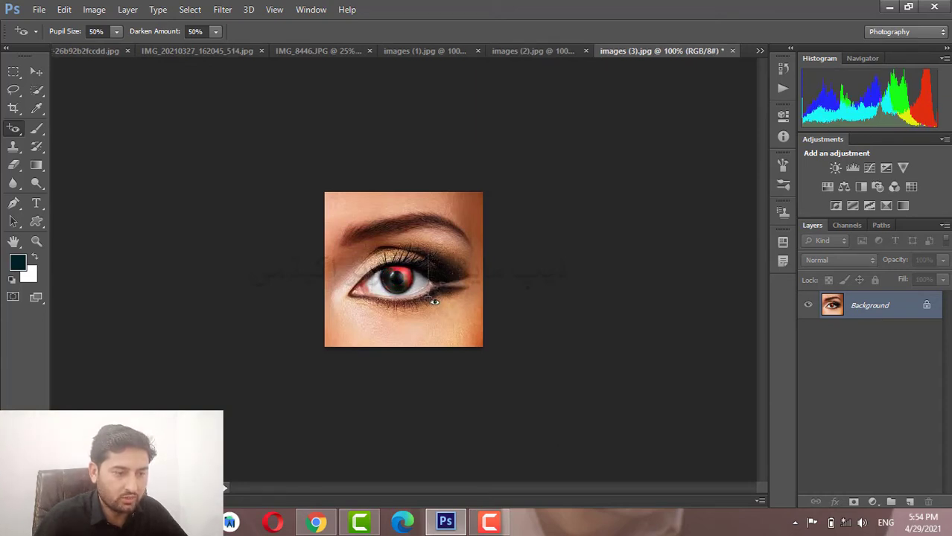
pyautogui.click(398, 272)
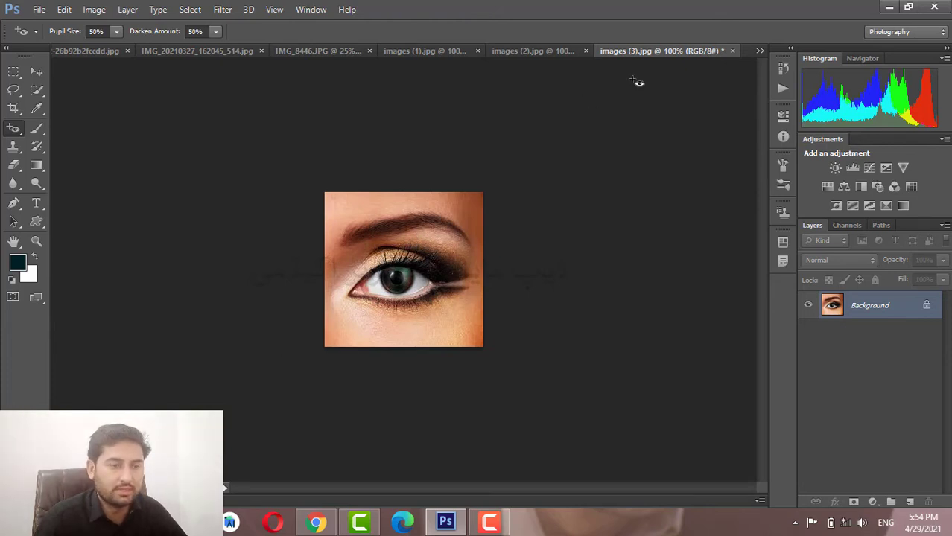
pyautogui.click(732, 51)
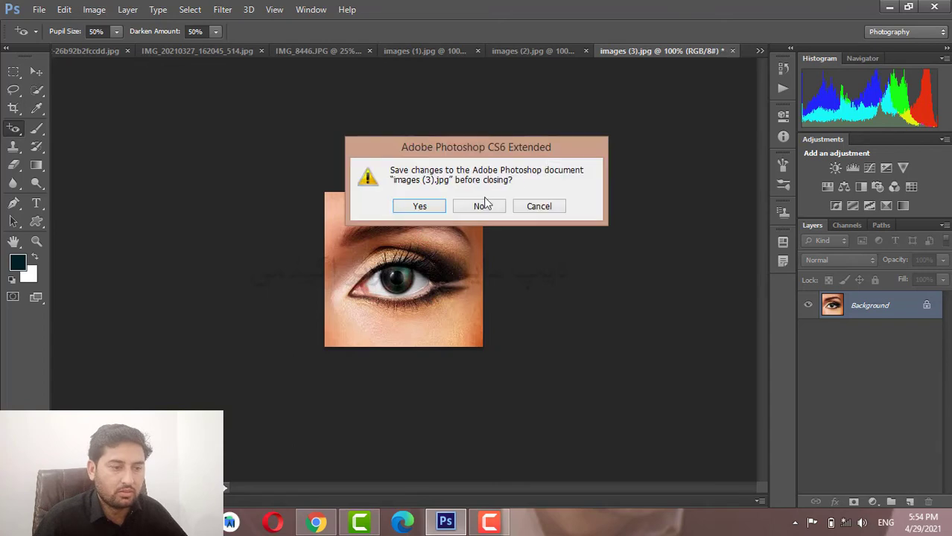
pyautogui.click(480, 205)
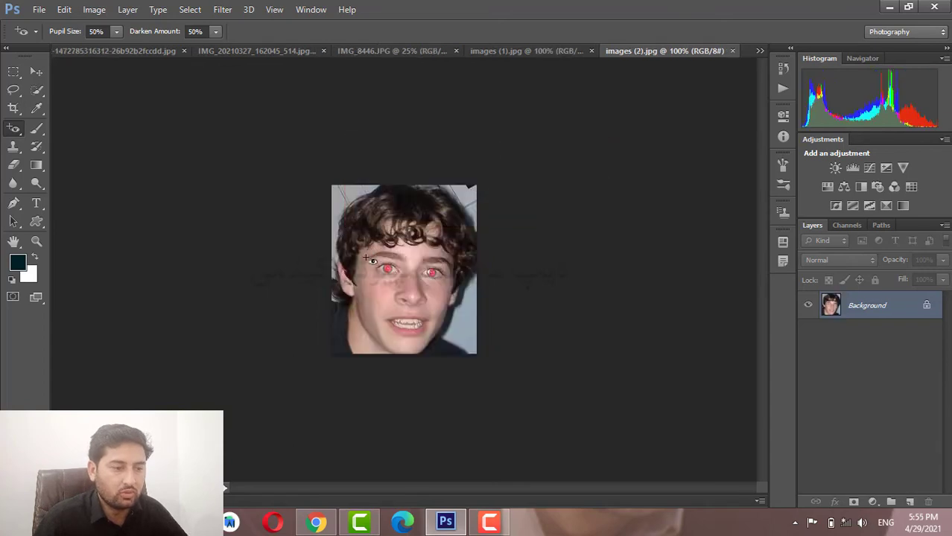
# Darken the boy's left pupil in images (2).jpg, then close images (2).jpg and images (1).jpg unsaved
pyautogui.click(388, 269)
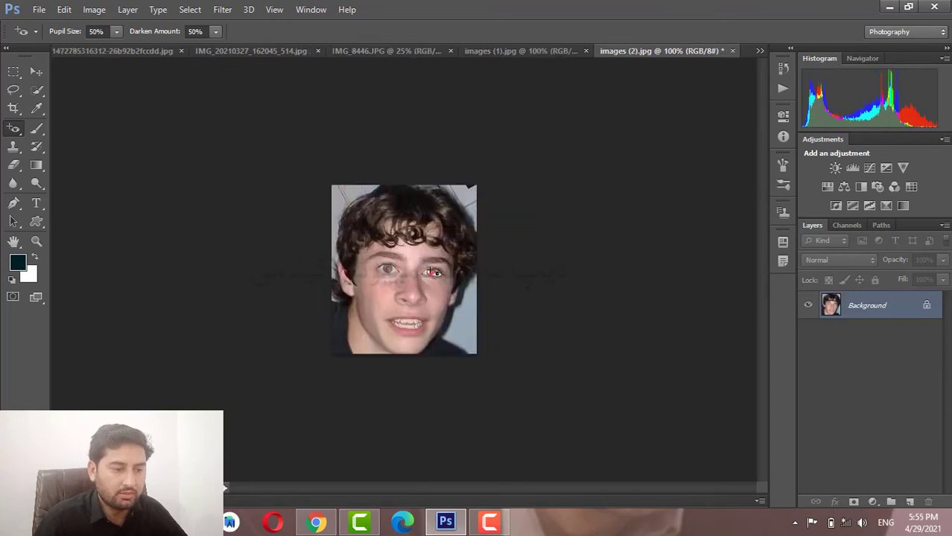
pyautogui.hotkey('ctrl', '+')
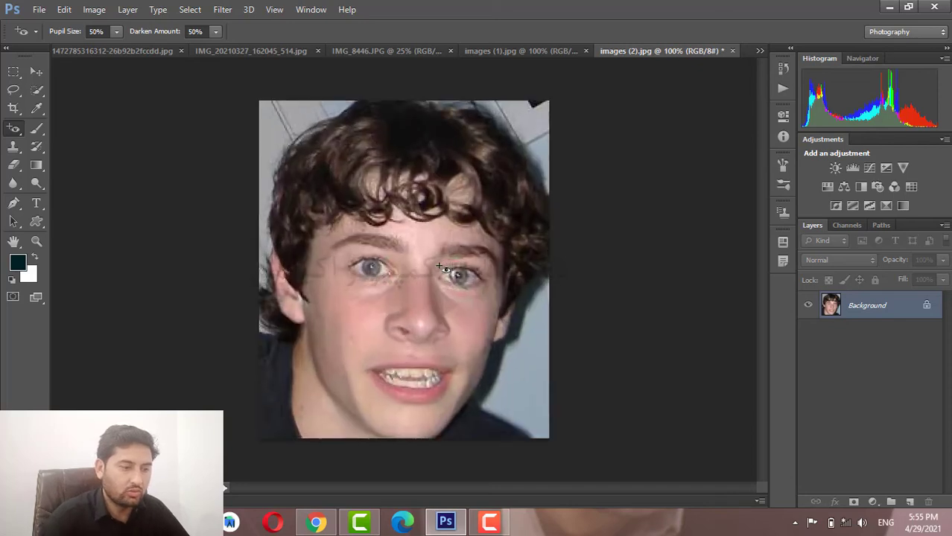
pyautogui.hotkey('ctrl', '+')
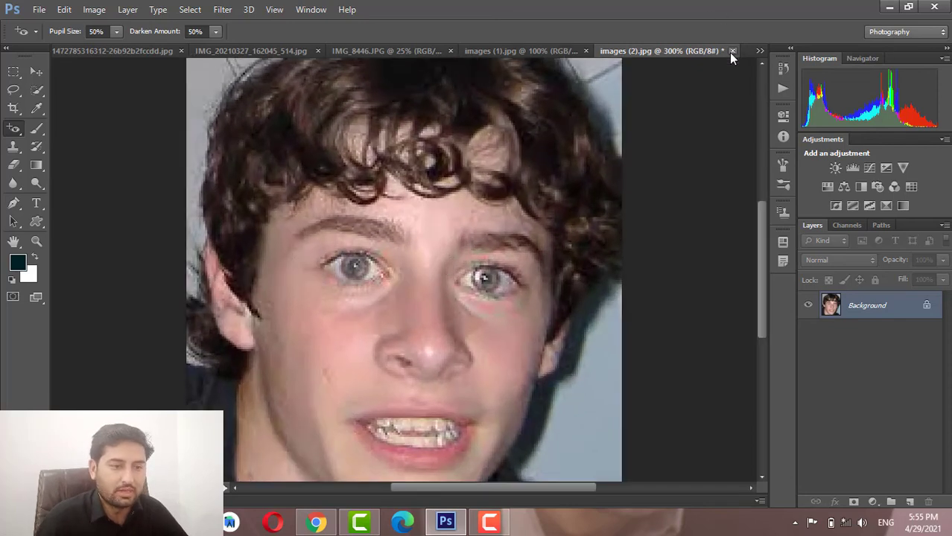
pyautogui.click(732, 51)
pyautogui.click(494, 210)
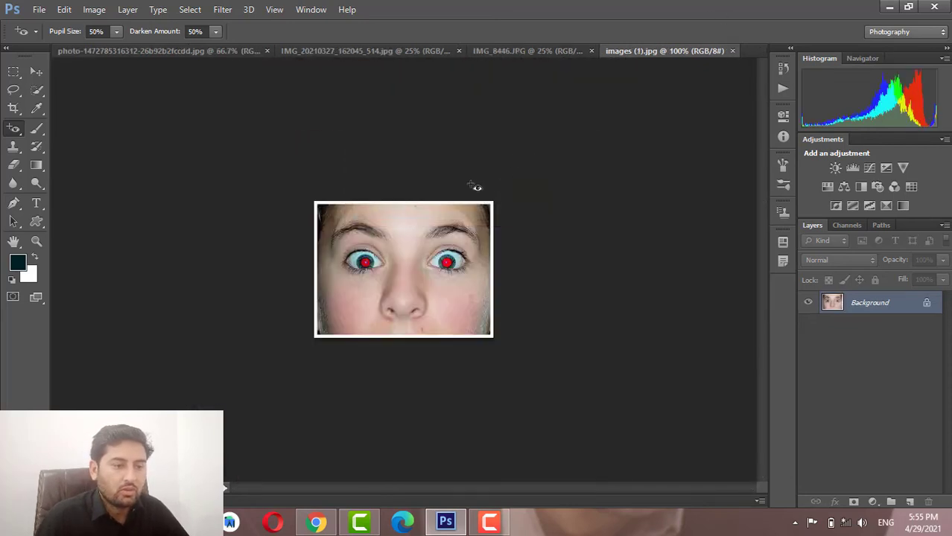
pyautogui.click(732, 51)
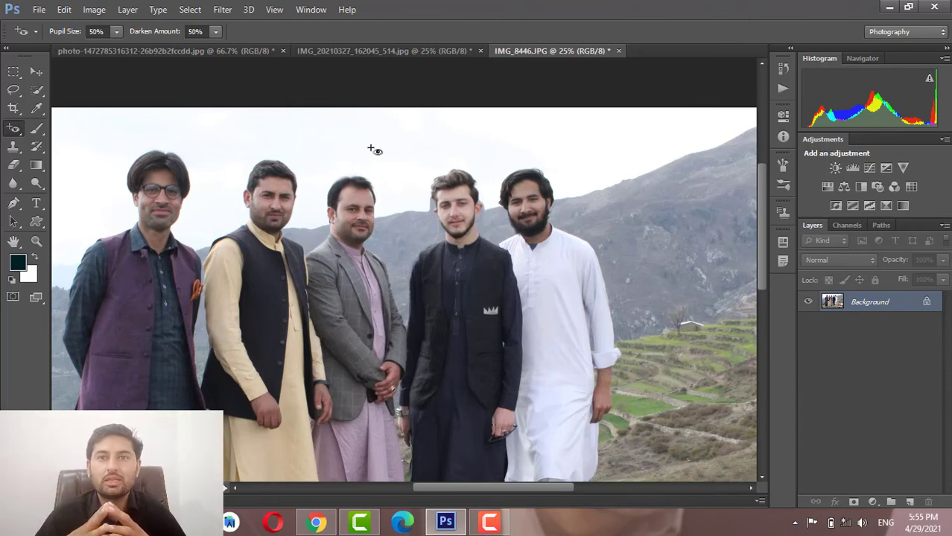
# Close IMG_8446.JPG without saving and start browsing for the meadow photo
pyautogui.click(618, 50)
pyautogui.click(472, 207)
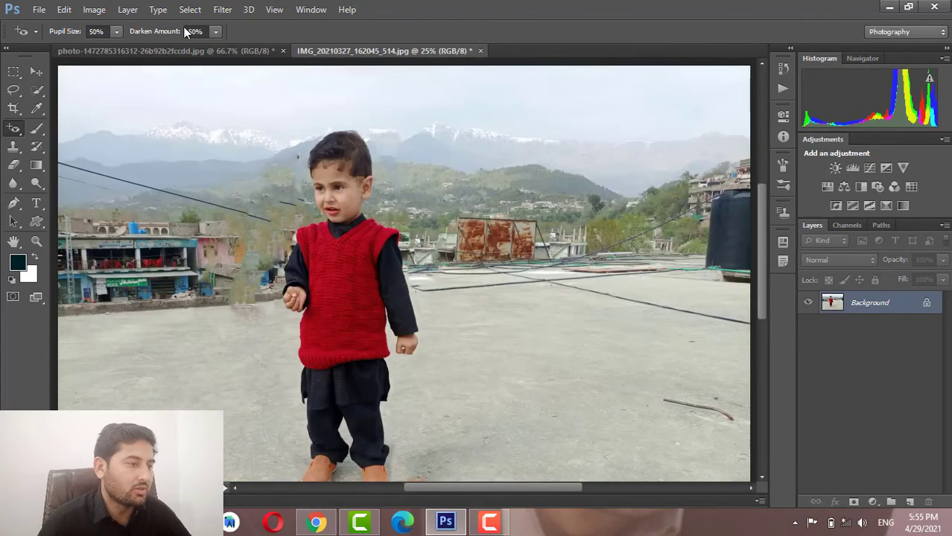
pyautogui.click(39, 10)
pyautogui.click(48, 38)
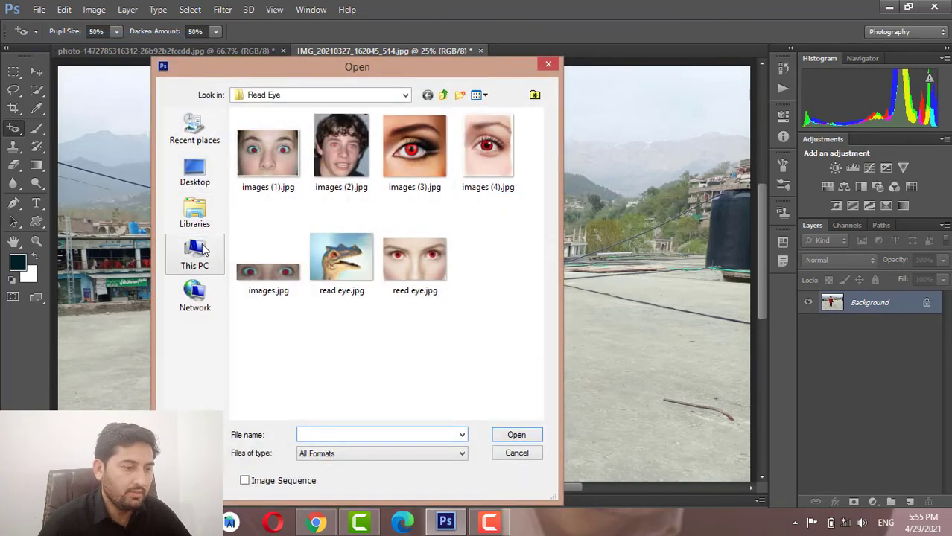
pyautogui.click(195, 253)
pyautogui.moveTo(533, 220); pyautogui.dragTo(535, 260)
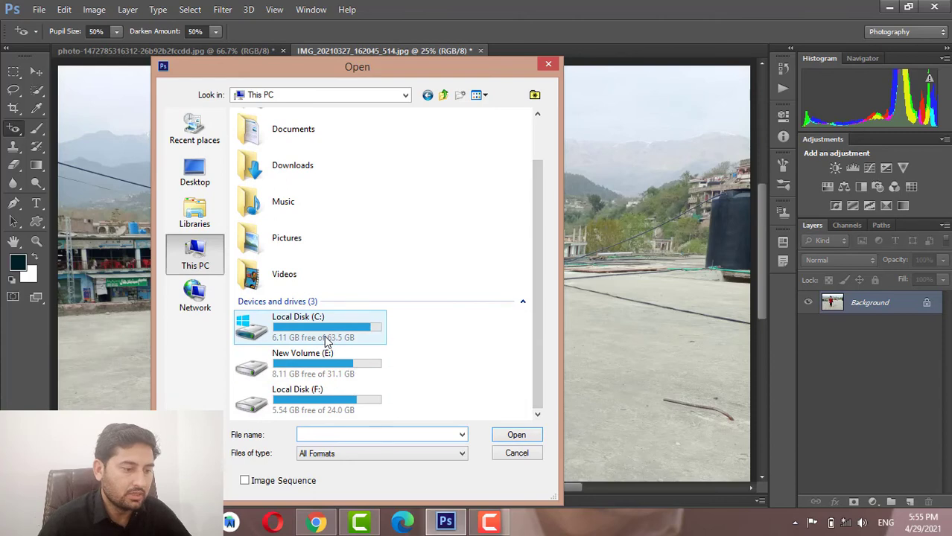
pyautogui.click(195, 171)
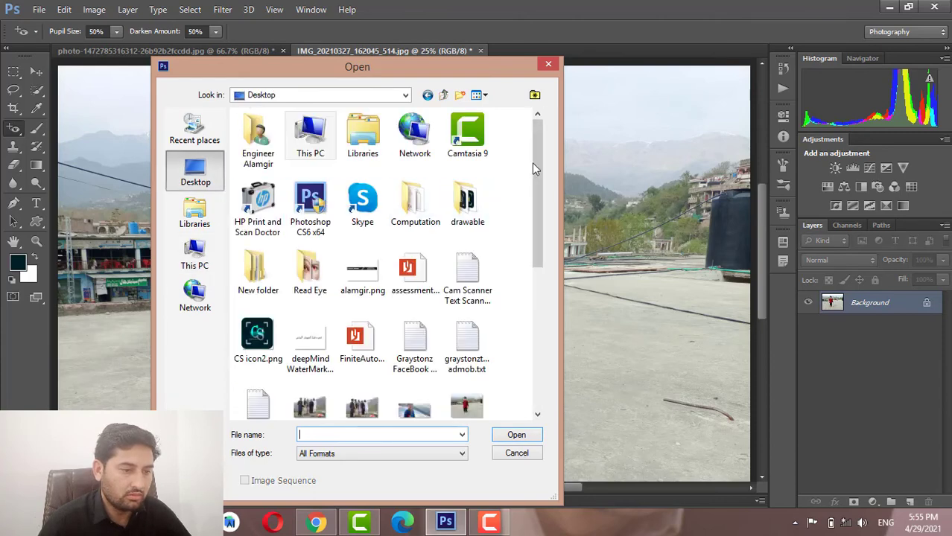
pyautogui.moveTo(532, 162)
pyautogui.mouseDown()
pyautogui.moveTo(535, 255)
pyautogui.moveTo(535, 167)
pyautogui.mouseUp()
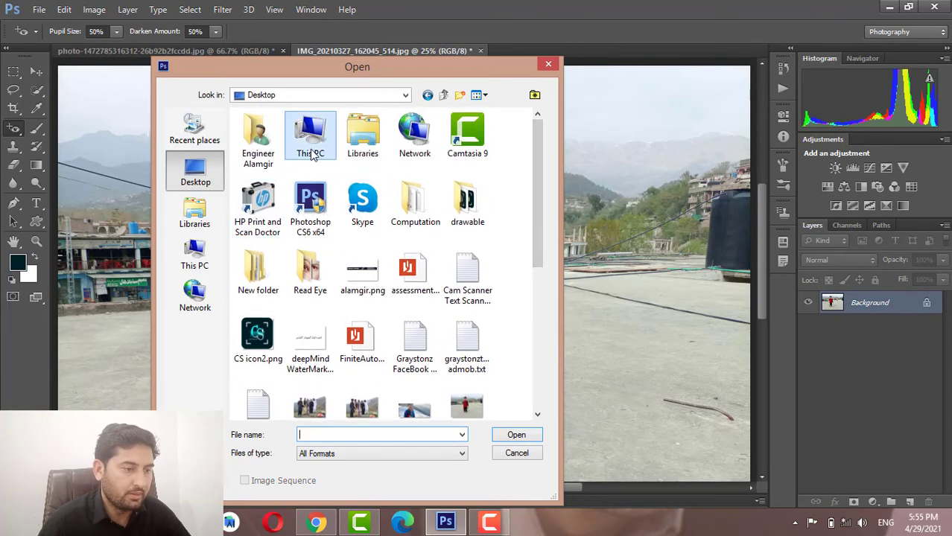
# Open IMG_20200804_182343_322.jpg from New Volume (E:) > purue
pyautogui.click(205, 249)
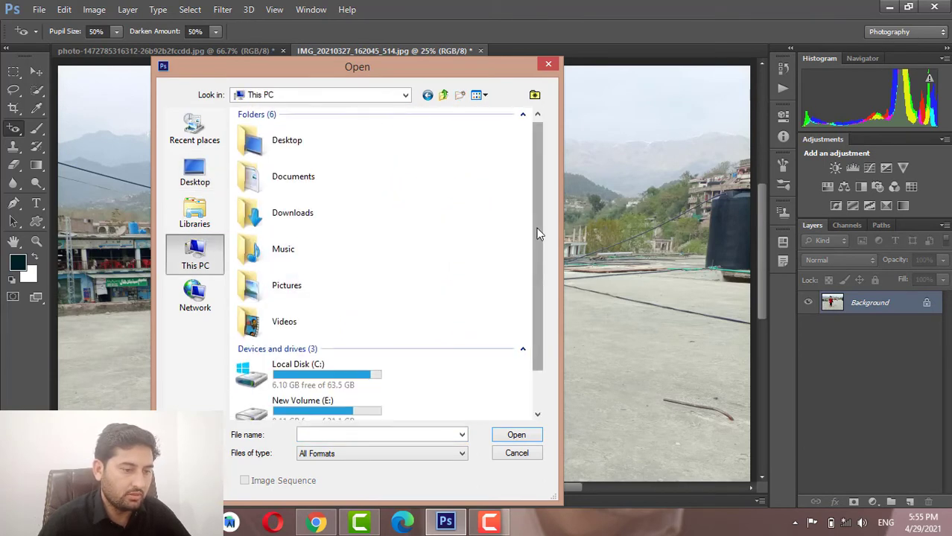
pyautogui.scroll(-2, 536, 228)
pyautogui.doubleClick(365, 362)
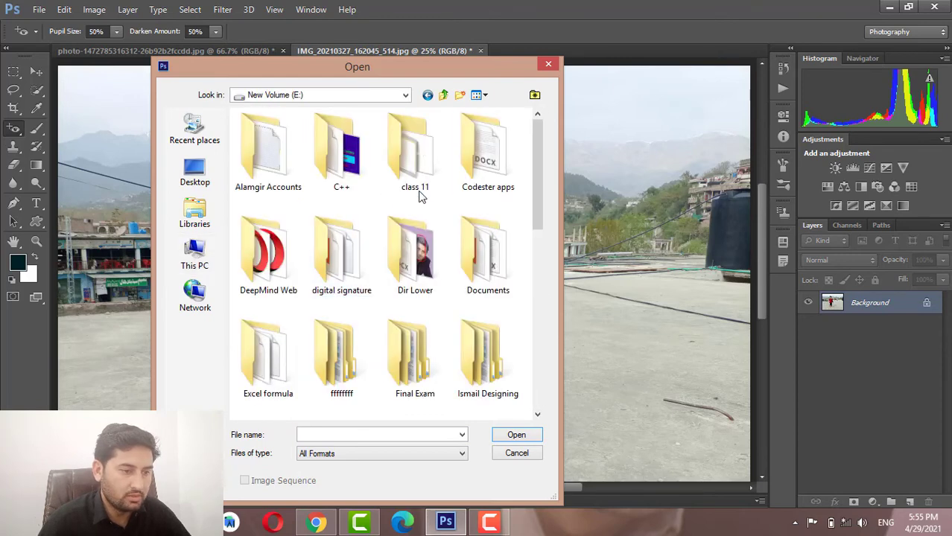
pyautogui.moveTo(546, 184); pyautogui.dragTo(552, 305)
pyautogui.doubleClick(426, 322)
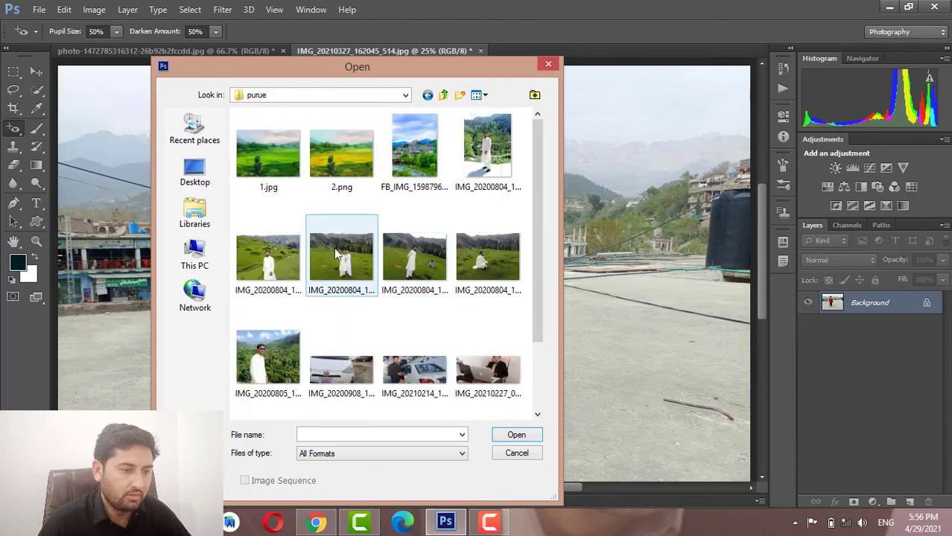
pyautogui.moveTo(539, 192); pyautogui.dragTo(541, 232)
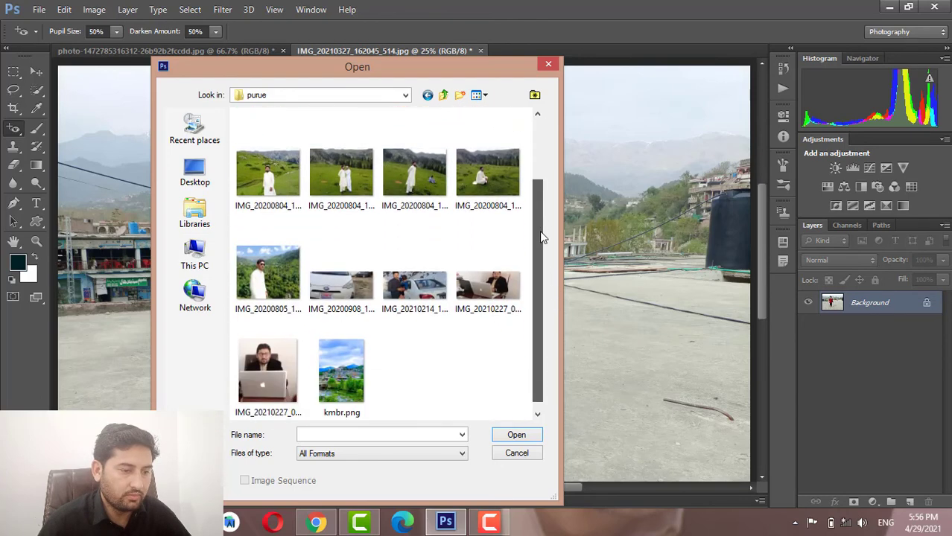
pyautogui.doubleClick(361, 195)
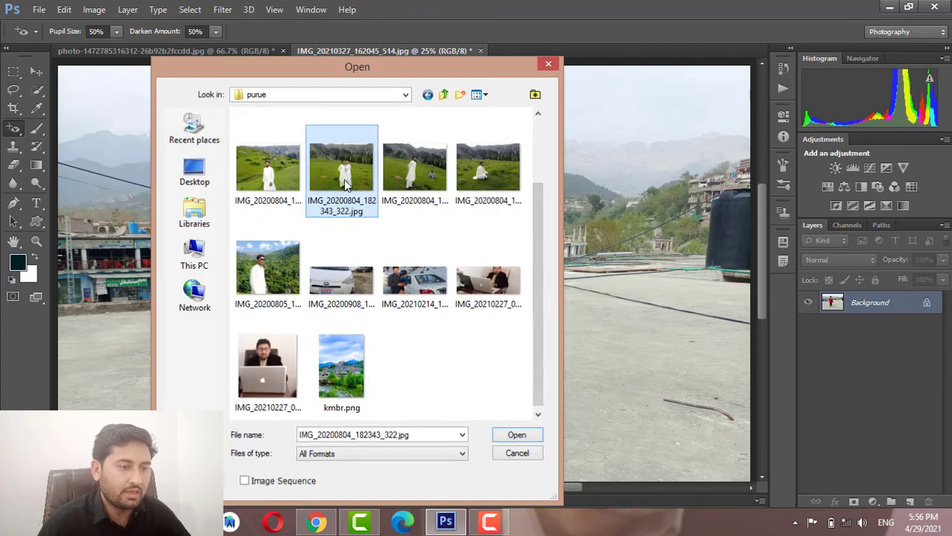
# Zoom in and use the Patch Tool to replace the bare dirt patch with grass
pyautogui.hotkey('ctrl', '+')
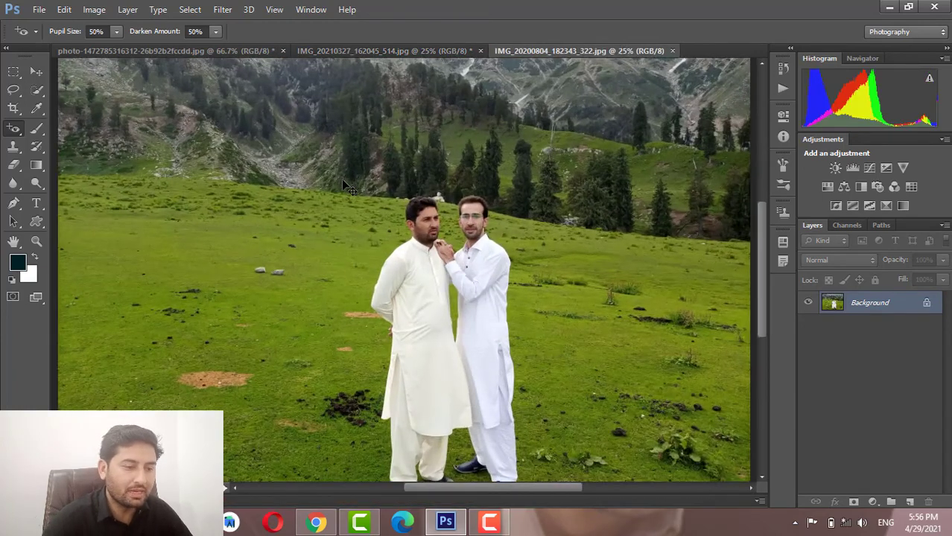
pyautogui.hotkey('ctrl', '+')
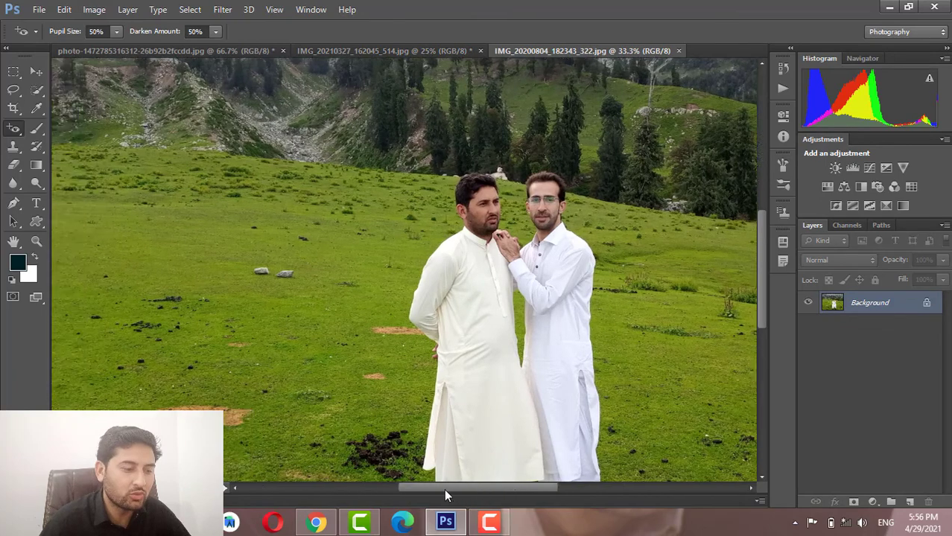
pyautogui.moveTo(464, 488); pyautogui.dragTo(419, 488)
pyautogui.scroll(-3, 363, 353)
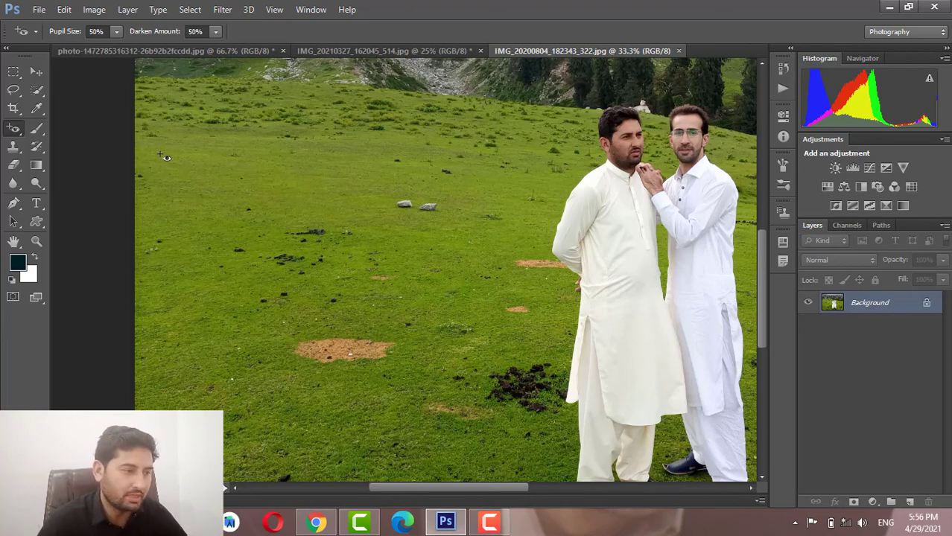
pyautogui.rightClick(10, 132)
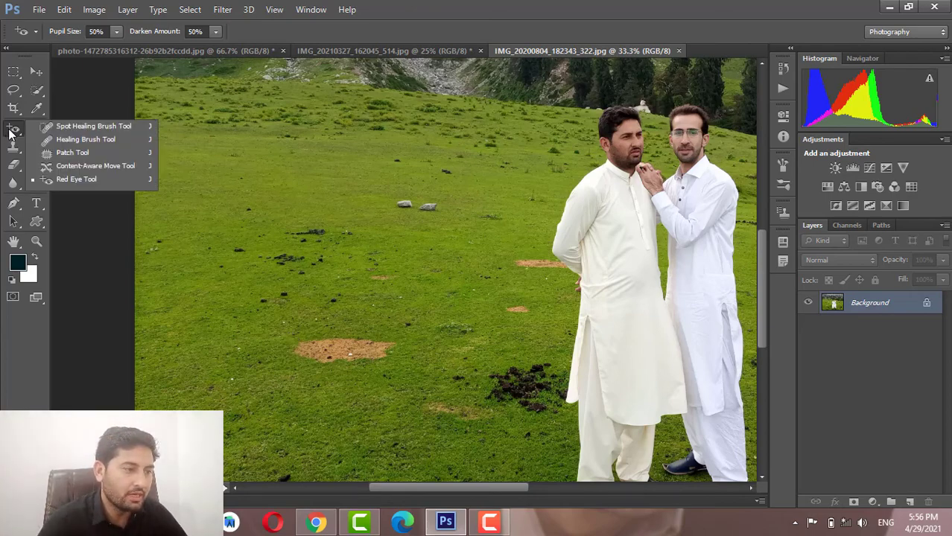
pyautogui.click(61, 153)
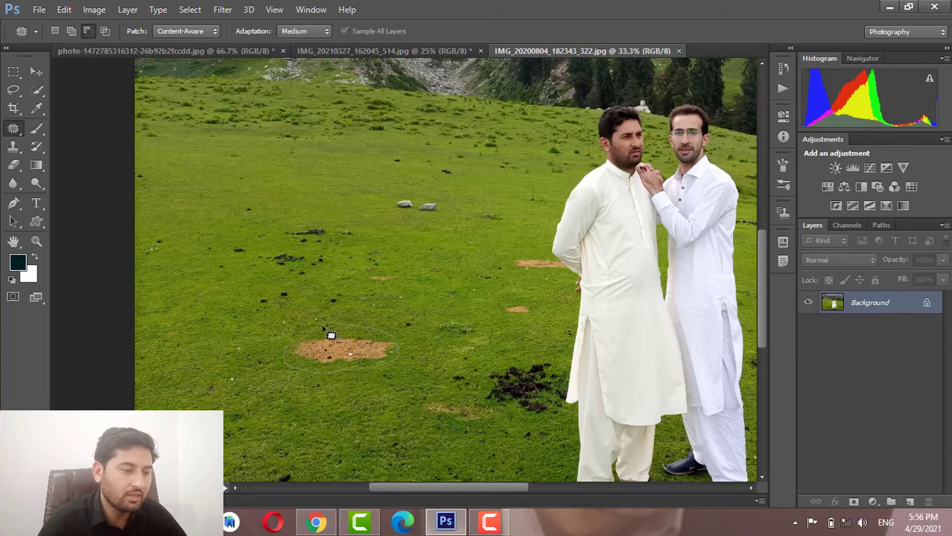
pyautogui.moveTo(330, 336); pyautogui.dragTo(326, 316)
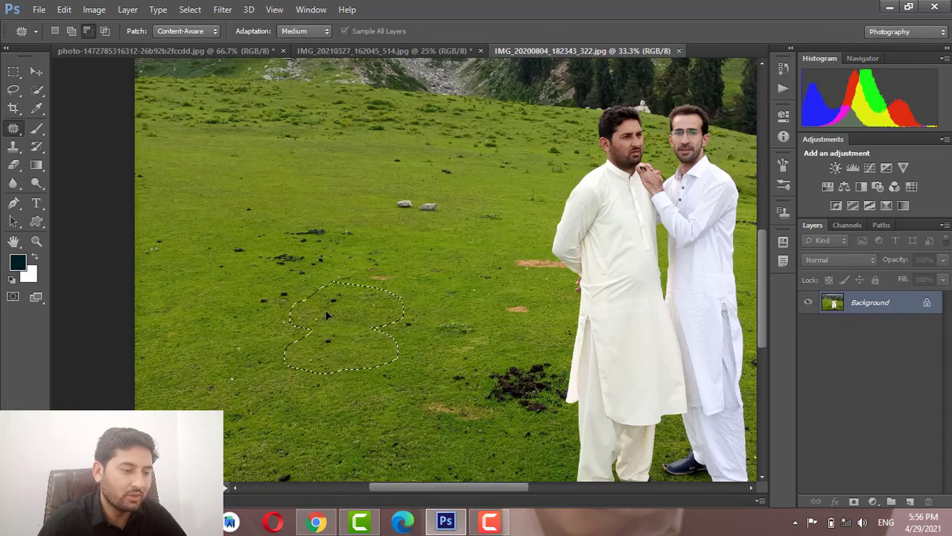
pyautogui.click(363, 353)
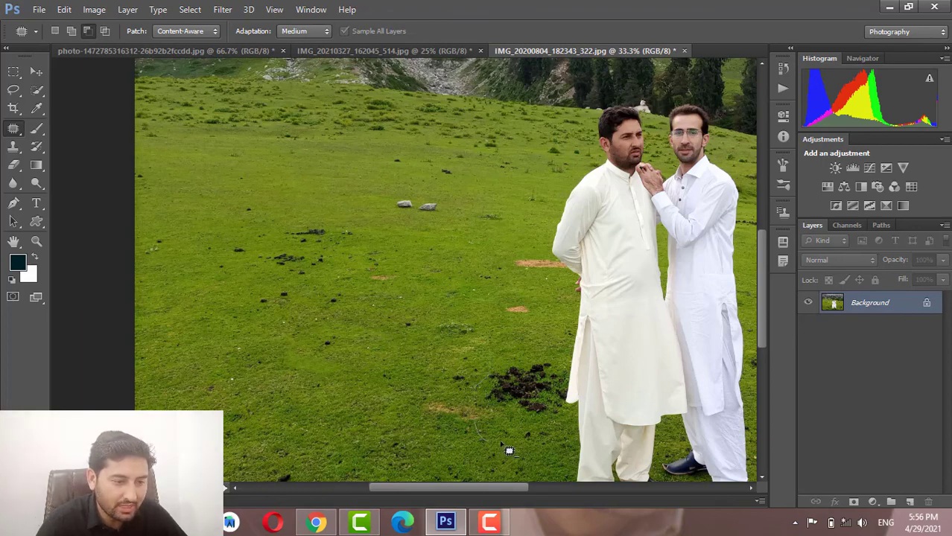
# Patch the dark dirt clump near the men with nearby grass
pyautogui.moveTo(573, 408); pyautogui.dragTo(569, 377)
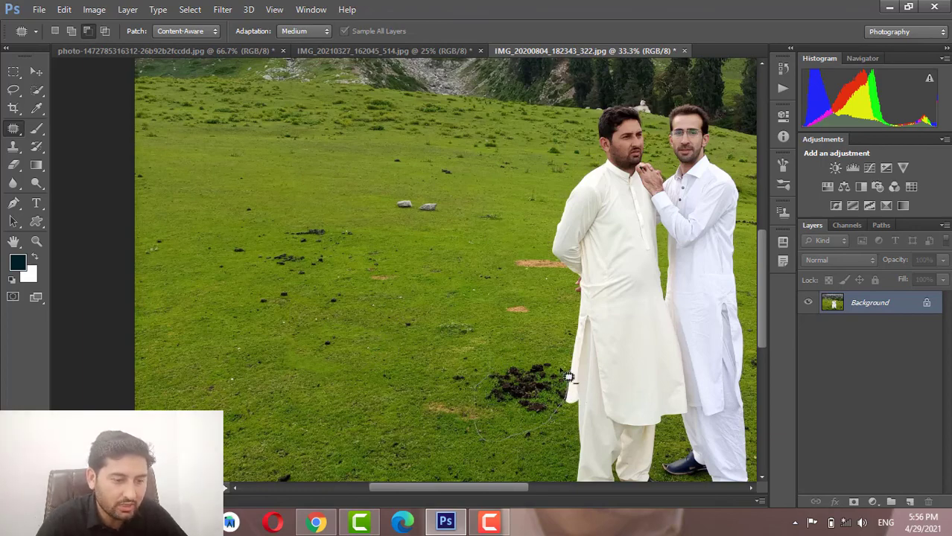
pyautogui.moveTo(502, 376)
pyautogui.mouseDown()
pyautogui.moveTo(426, 307)
pyautogui.moveTo(417, 281)
pyautogui.moveTo(336, 197)
pyautogui.moveTo(259, 157)
pyautogui.moveTo(453, 51)
pyautogui.moveTo(442, 95)
pyautogui.mouseUp()
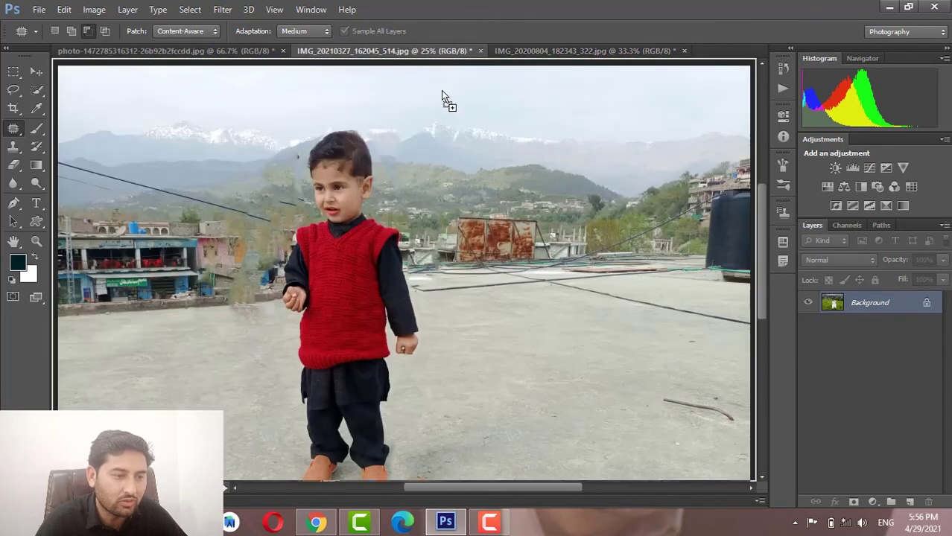
pyautogui.moveTo(248, 208); pyautogui.dragTo(249, 209)
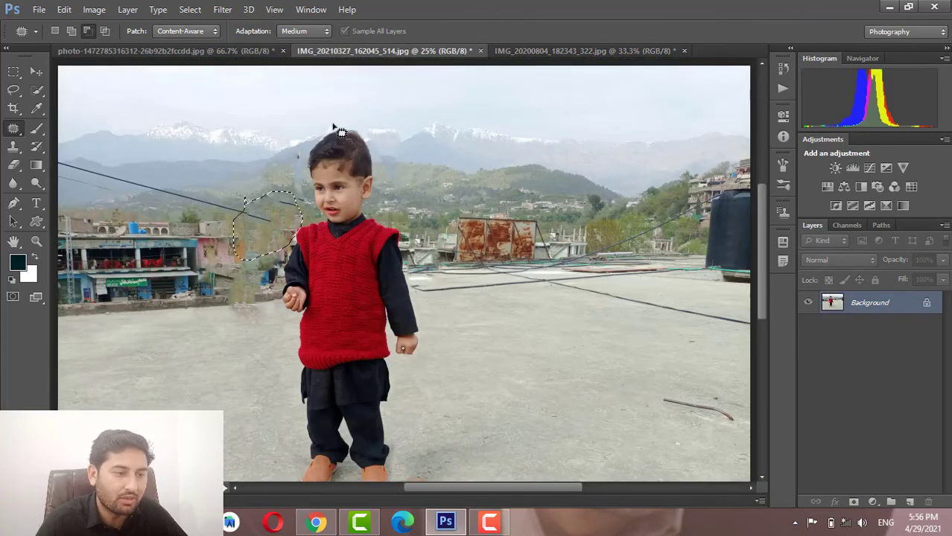
pyautogui.click(511, 50)
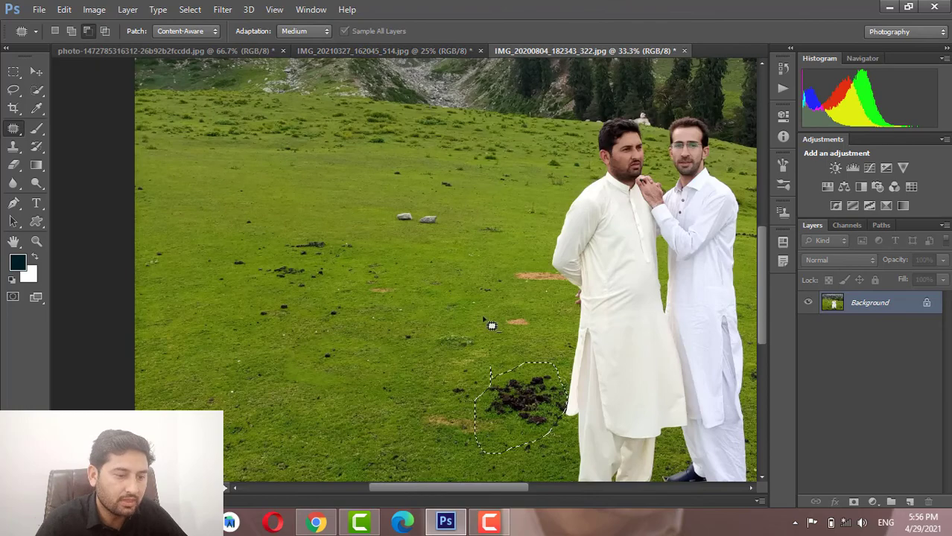
pyautogui.moveTo(515, 391); pyautogui.dragTo(427, 238)
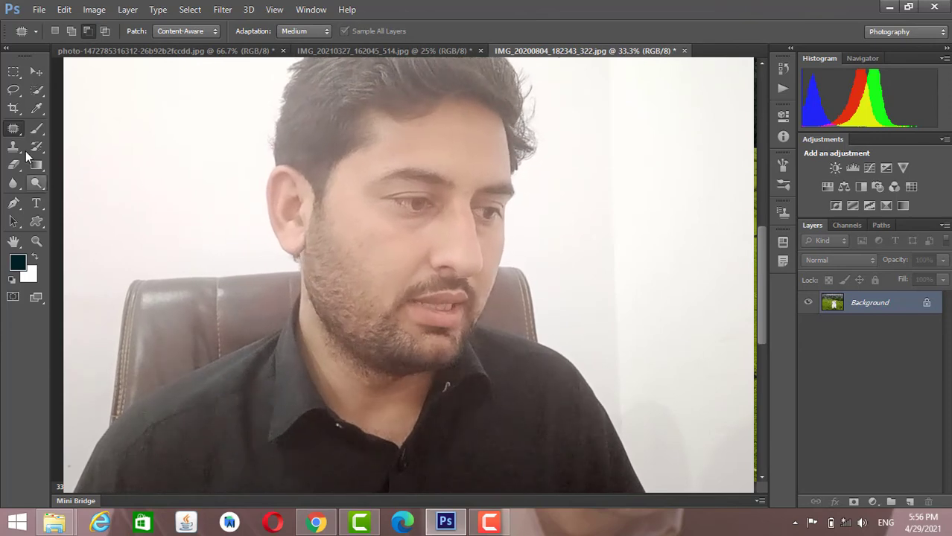
pyautogui.rightClick(13, 128)
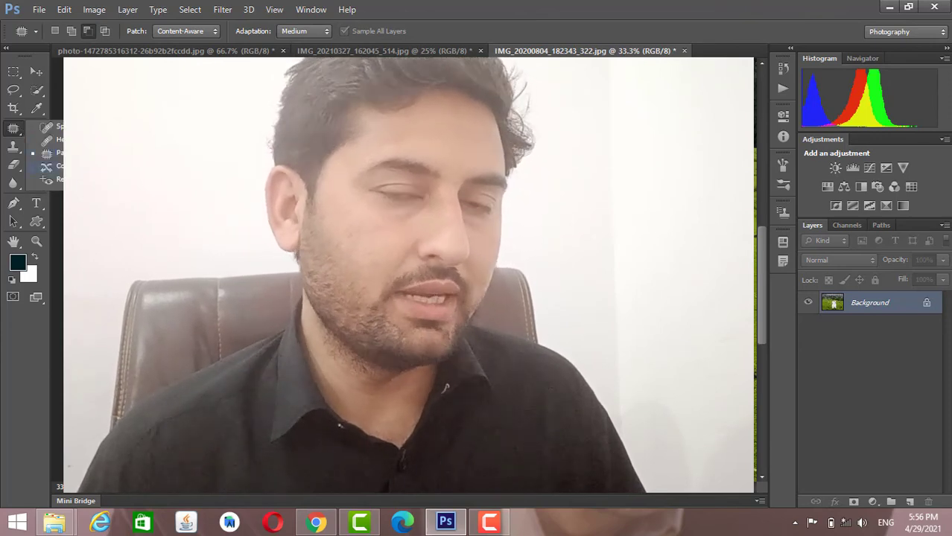